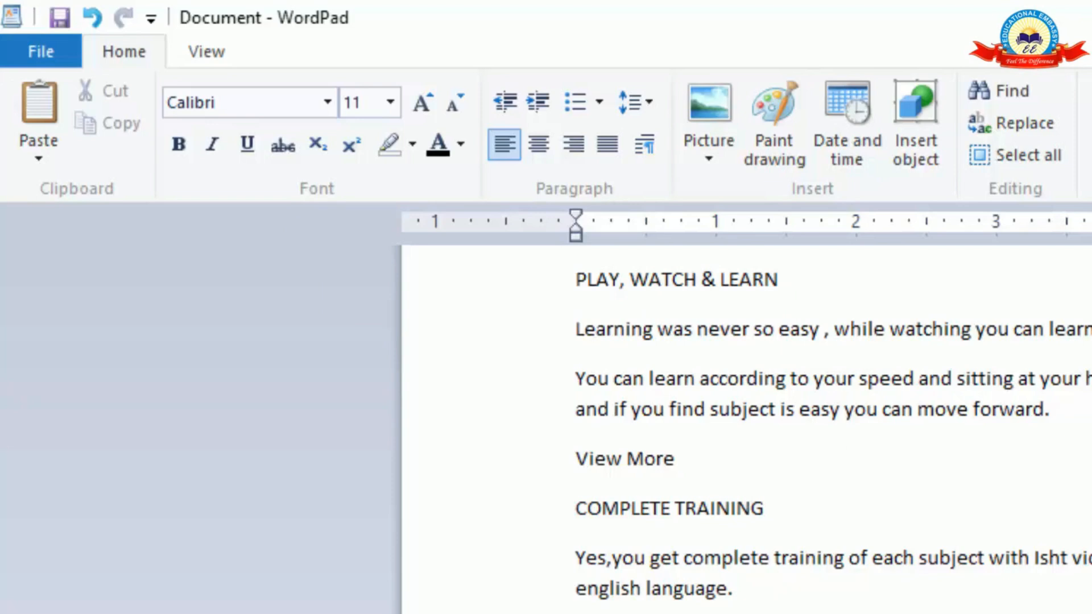
Format the text from the first "View More" through the paragraph ending "any computer subject." in Britannic Bold at size 18.
{"action": "left_click_drag", "start_coordinate": [812, 613], "coordinate": [581, 503]}
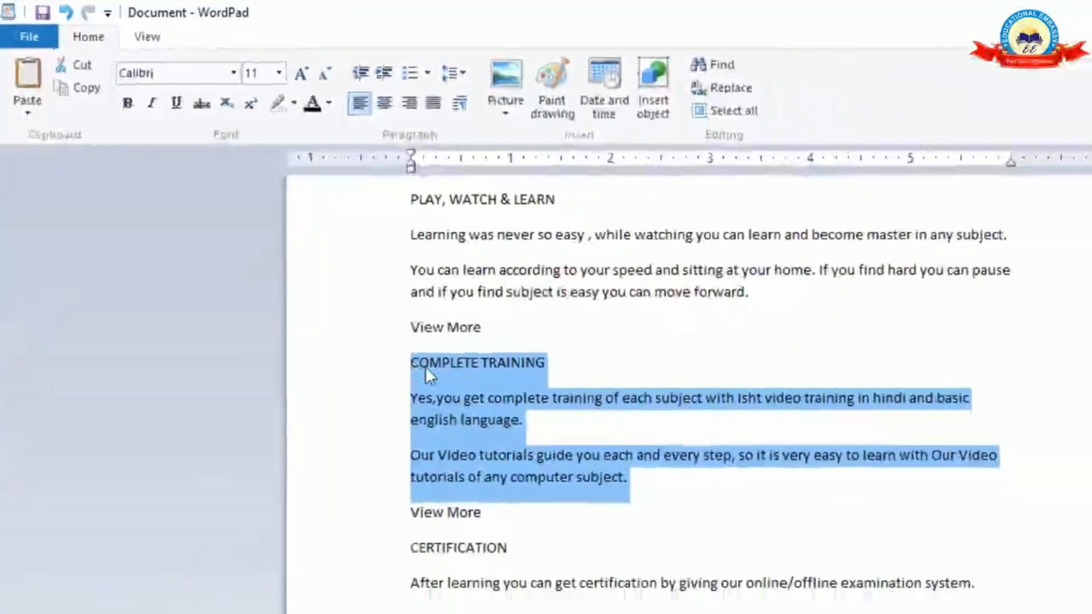
{"action": "left_click", "coordinate": [647, 482]}
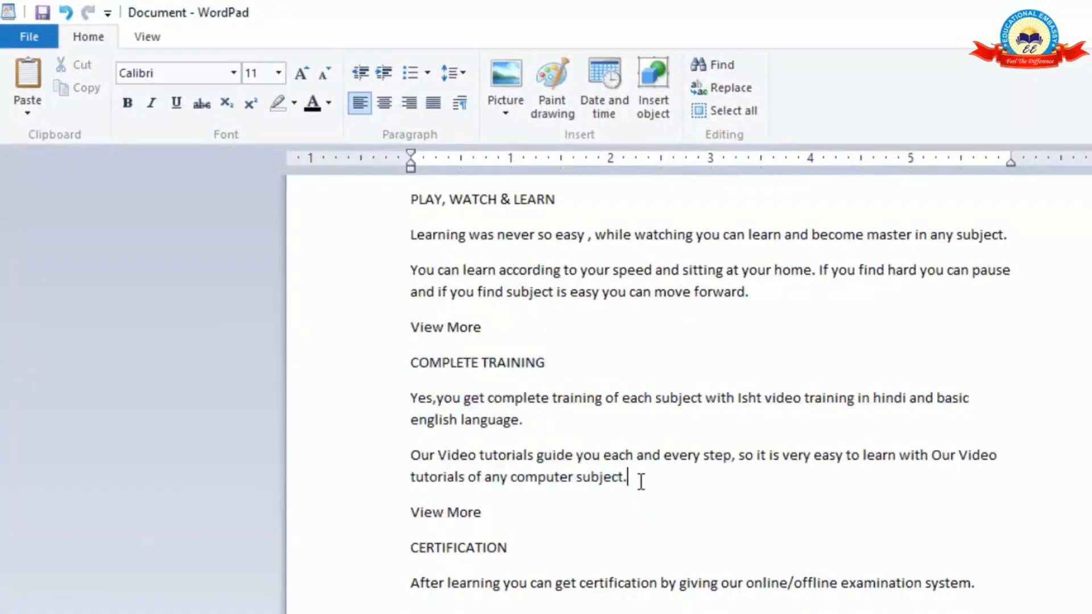
{"action": "left_click_drag", "start_coordinate": [639, 481], "coordinate": [405, 329]}
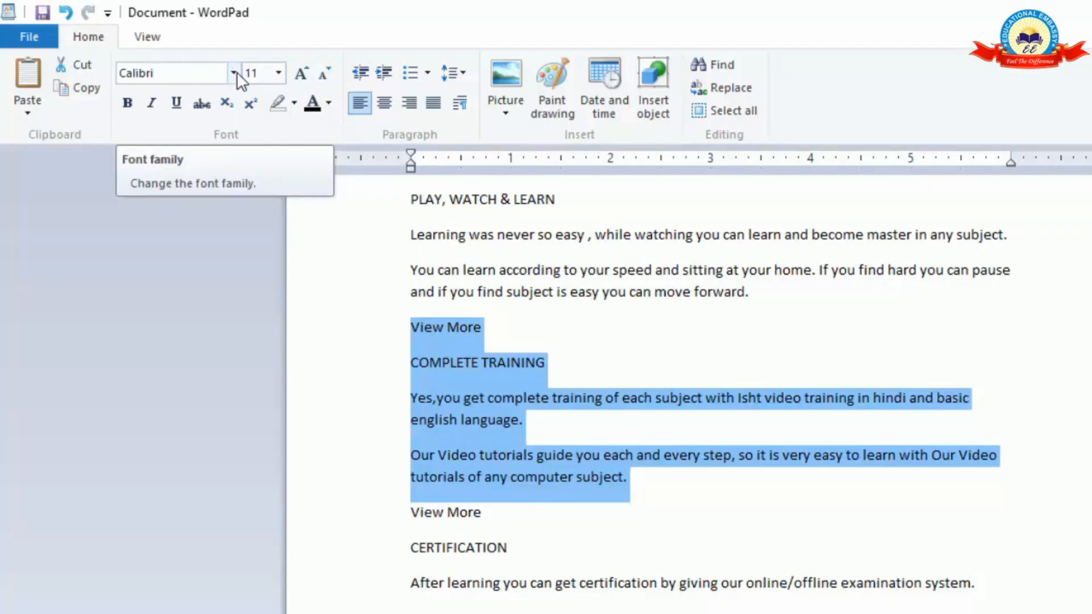
{"action": "left_click", "coordinate": [233, 73]}
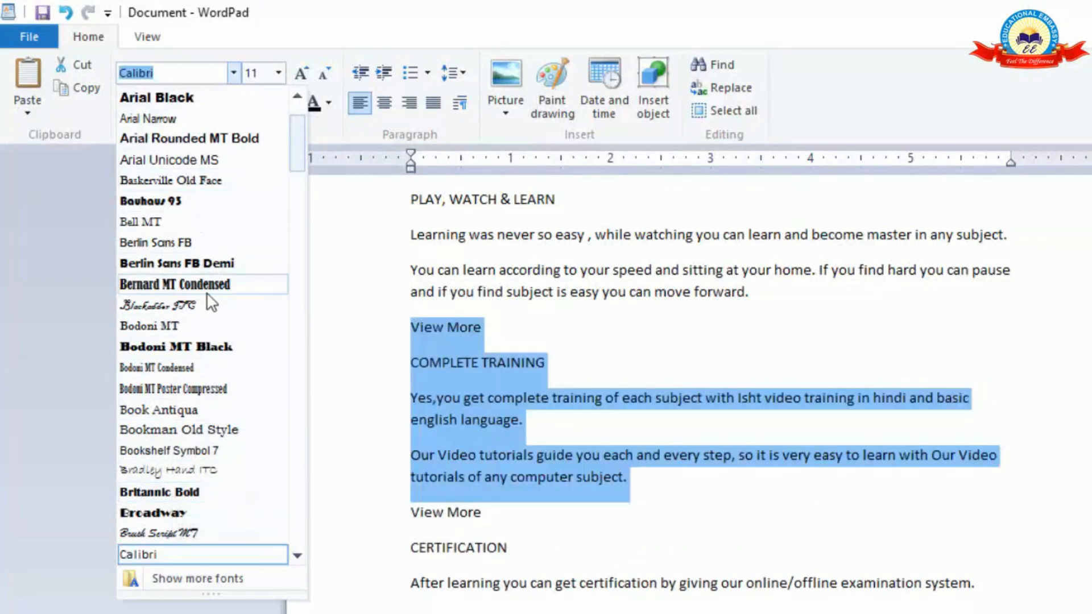
{"action": "left_click", "coordinate": [148, 494]}
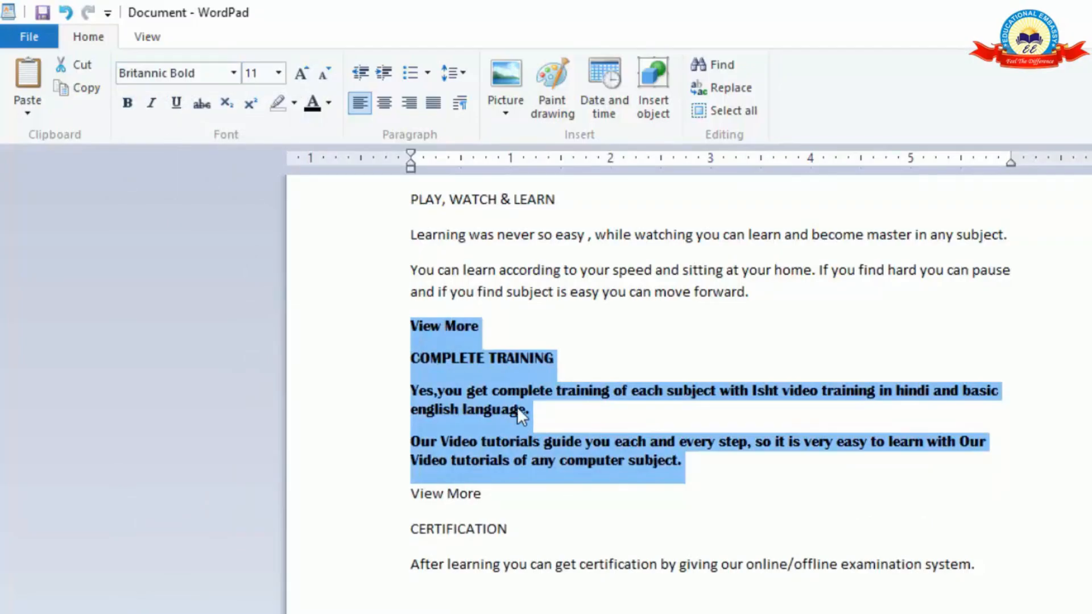
{"action": "left_click", "coordinate": [278, 74]}
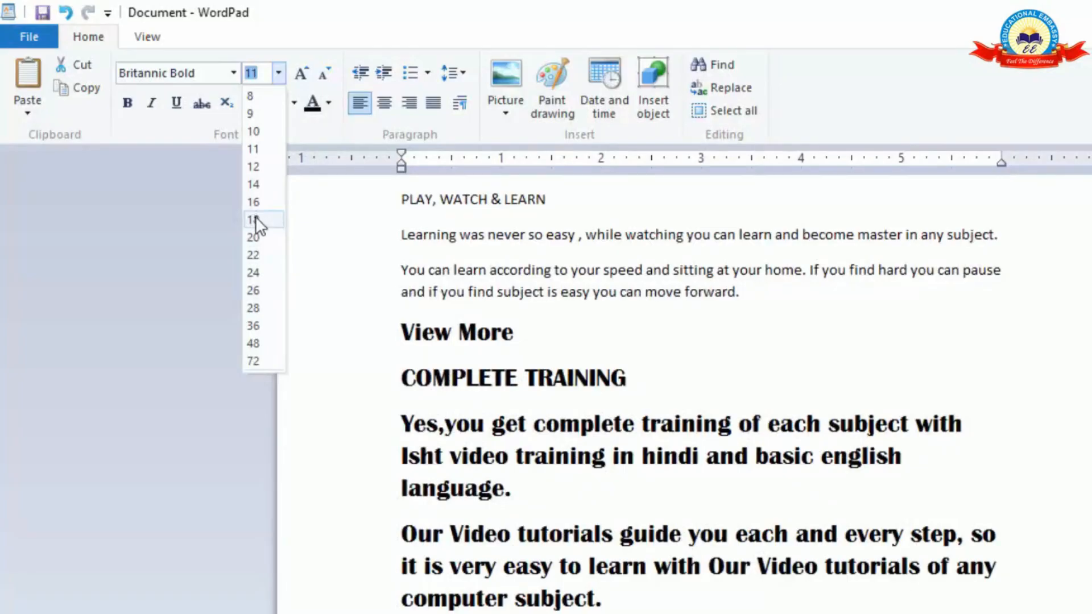
{"action": "left_click", "coordinate": [255, 219]}
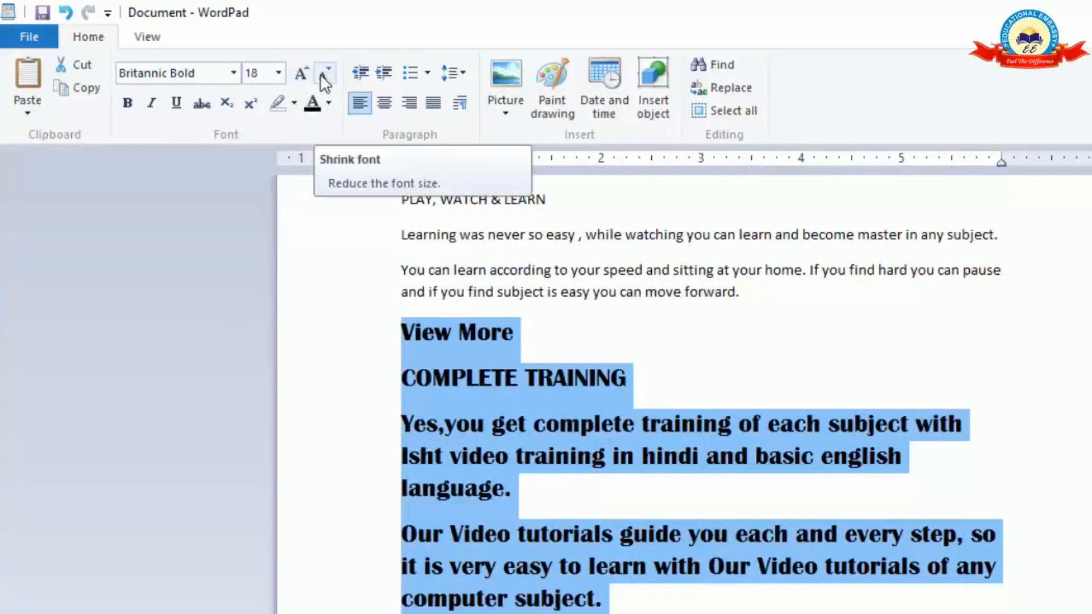
Grow the selected text's font in increments up to size 28.
{"action": "left_click", "coordinate": [301, 77]}
{"action": "left_click", "coordinate": [300, 77]}
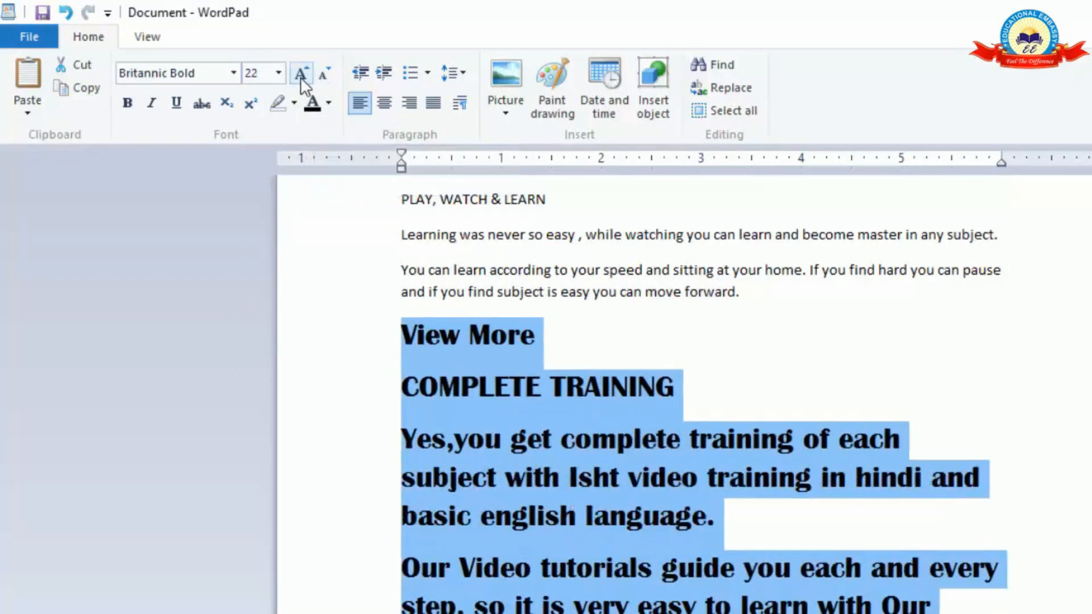
{"action": "left_click", "coordinate": [300, 77]}
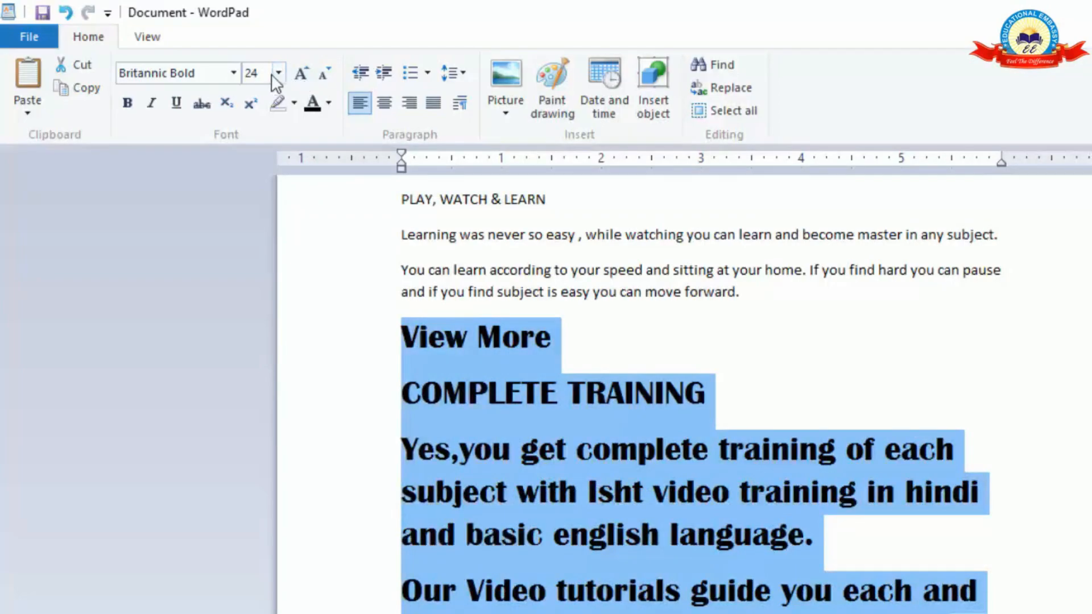
{"action": "left_click", "coordinate": [298, 75]}
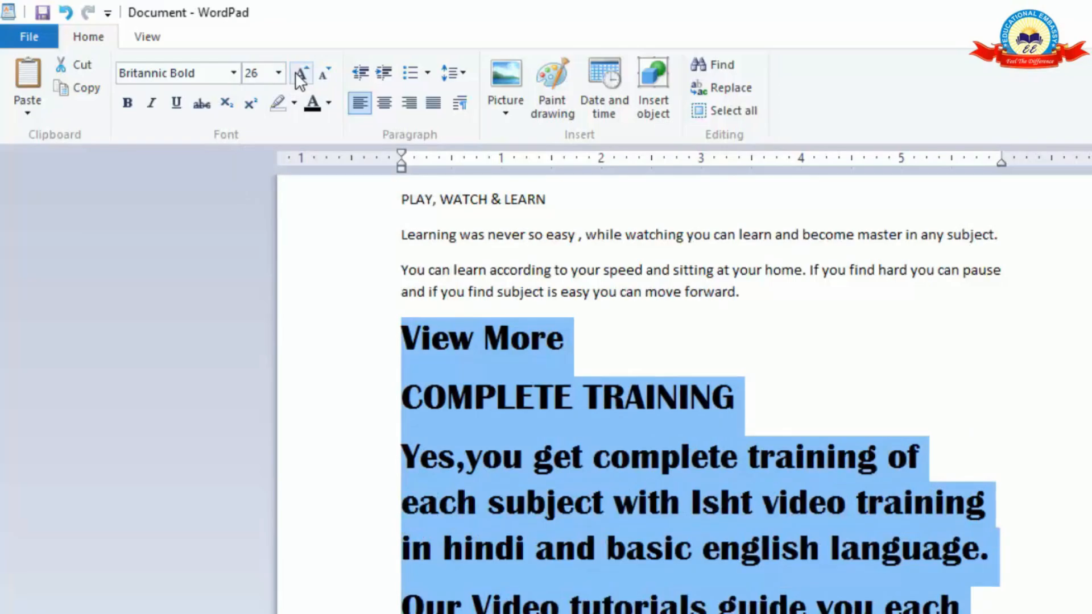
{"action": "left_click", "coordinate": [298, 77]}
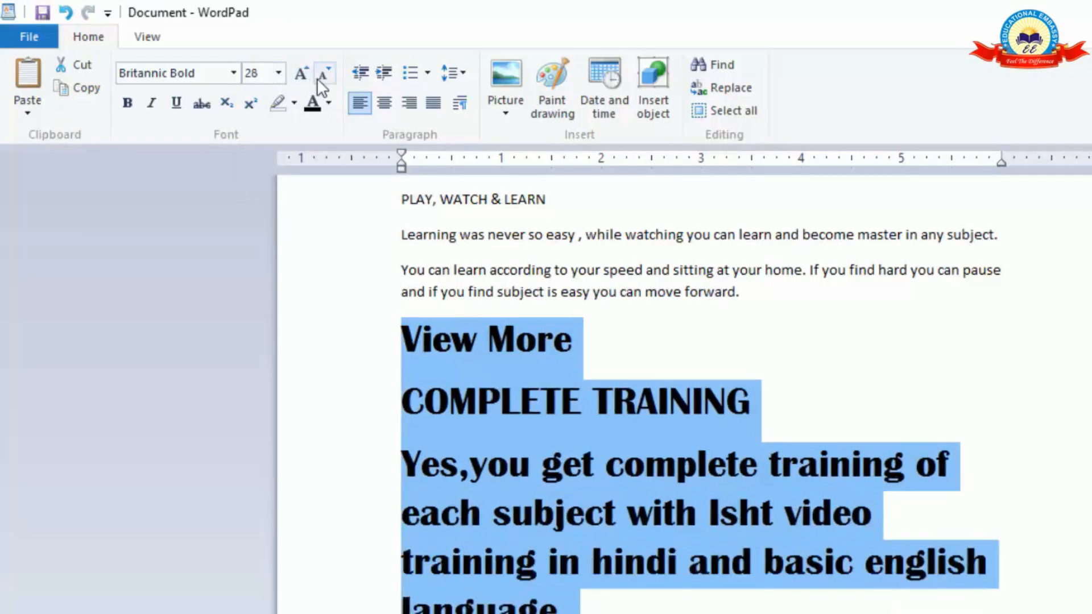
Shrink the selected text's font in increments down to size 16.
{"action": "left_click", "coordinate": [320, 77]}
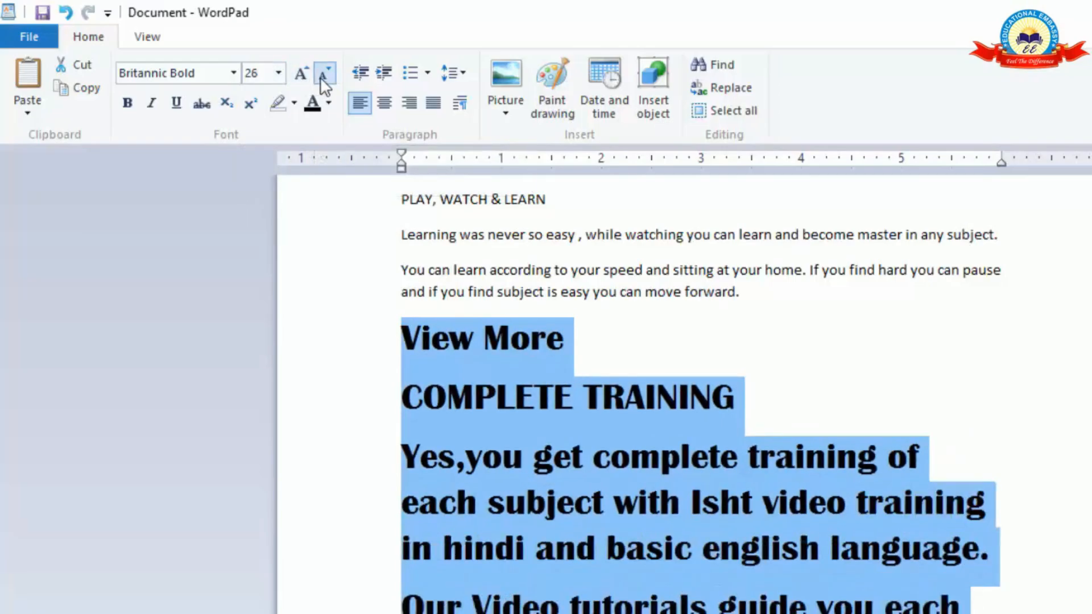
{"action": "left_click", "coordinate": [319, 77]}
{"action": "left_click", "coordinate": [320, 77]}
{"action": "left_click", "coordinate": [319, 77]}
{"action": "left_click", "coordinate": [320, 77]}
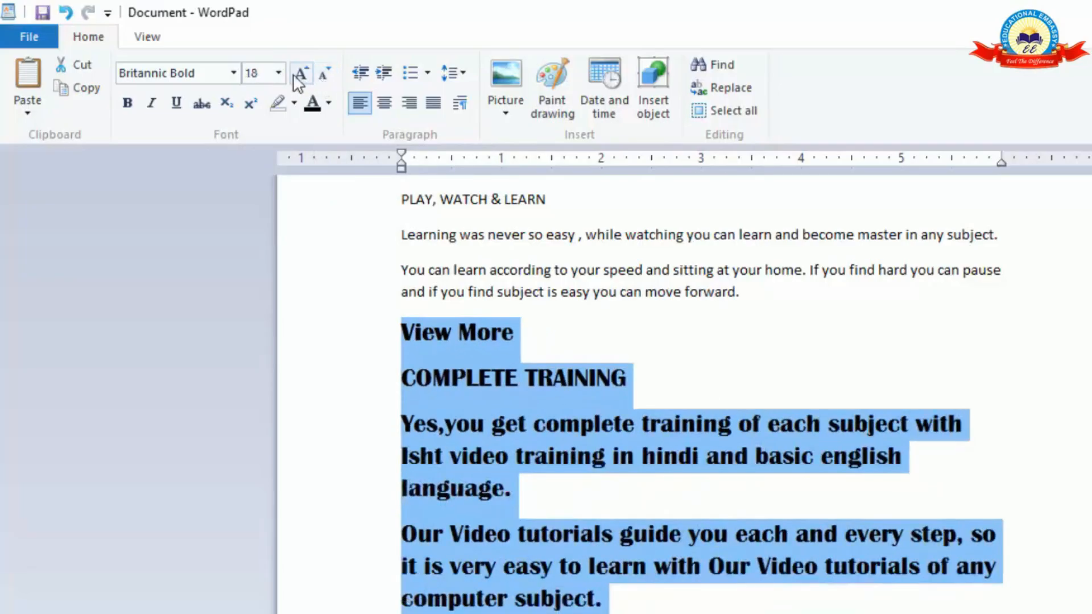
{"action": "left_click", "coordinate": [326, 76]}
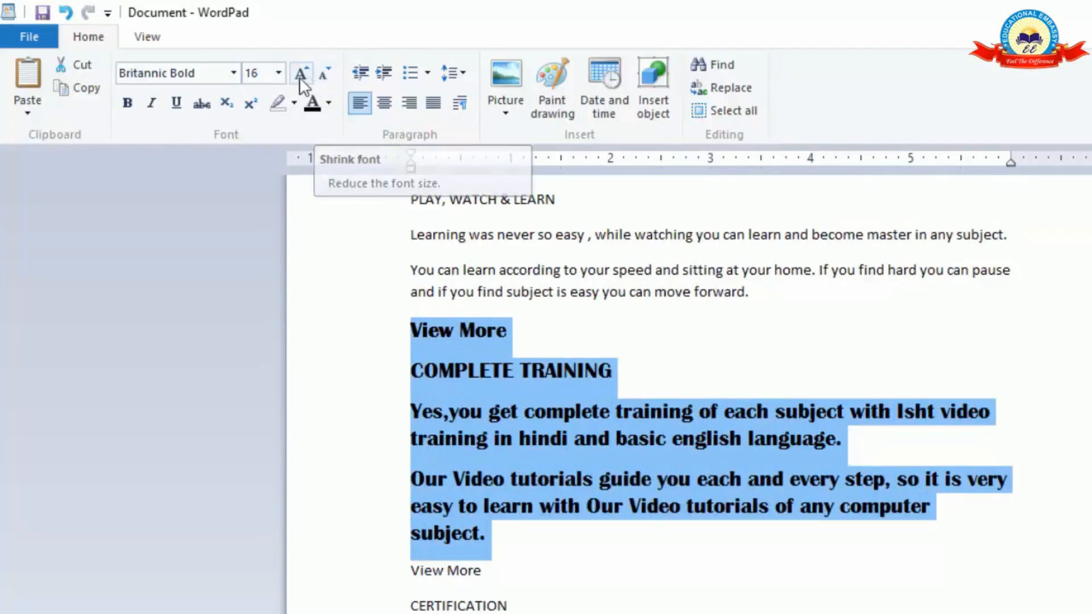
Try bold on the selected COMPLETE TRAINING text and turn it back off.
{"action": "left_click", "coordinate": [135, 108]}
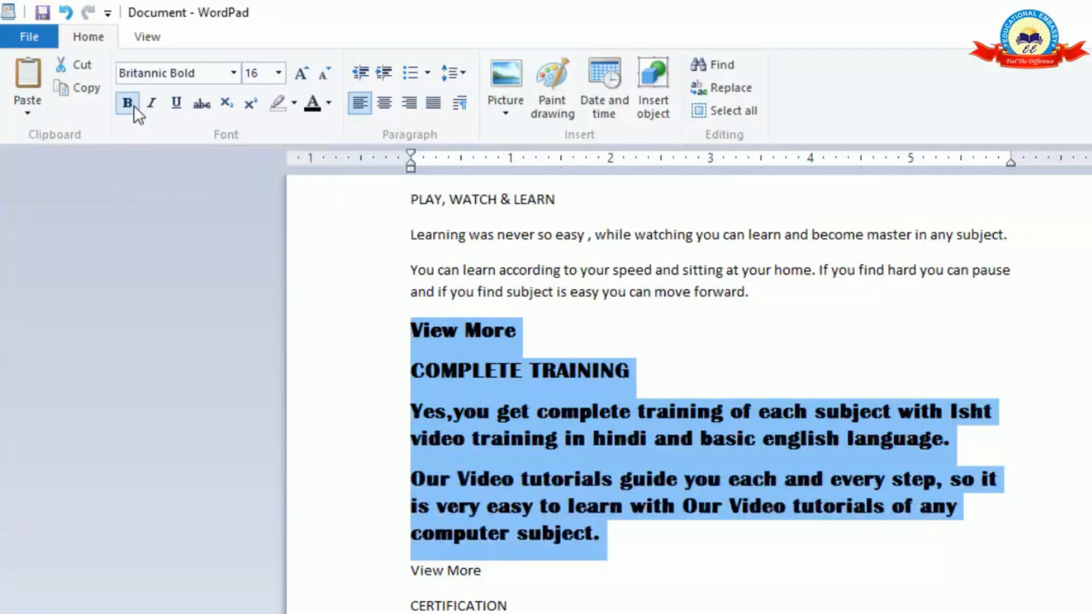
{"action": "left_click", "coordinate": [130, 108]}
{"action": "left_click", "coordinate": [130, 108]}
{"action": "left_click", "coordinate": [130, 108]}
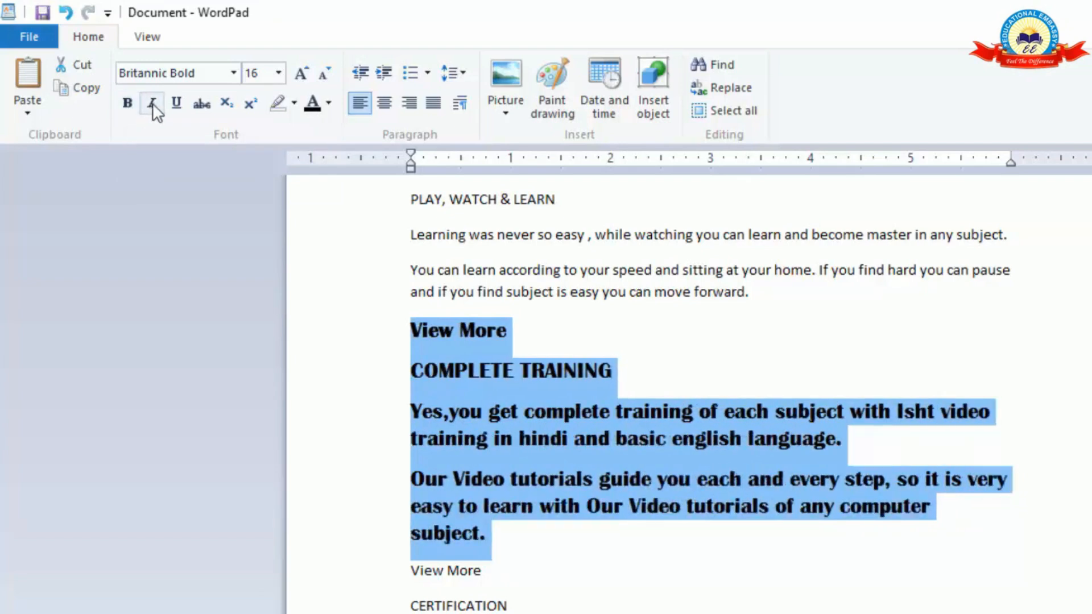
Try italic on the selected COMPLETE TRAINING text and turn it back off.
{"action": "left_click", "coordinate": [152, 108]}
{"action": "left_click", "coordinate": [151, 107]}
{"action": "left_click", "coordinate": [151, 107]}
{"action": "left_click", "coordinate": [152, 108]}
Try underline and strikethrough on the selected COMPLETE TRAINING text, removing each one again.
{"action": "left_click", "coordinate": [178, 106]}
{"action": "left_click", "coordinate": [178, 105]}
{"action": "left_click", "coordinate": [200, 107]}
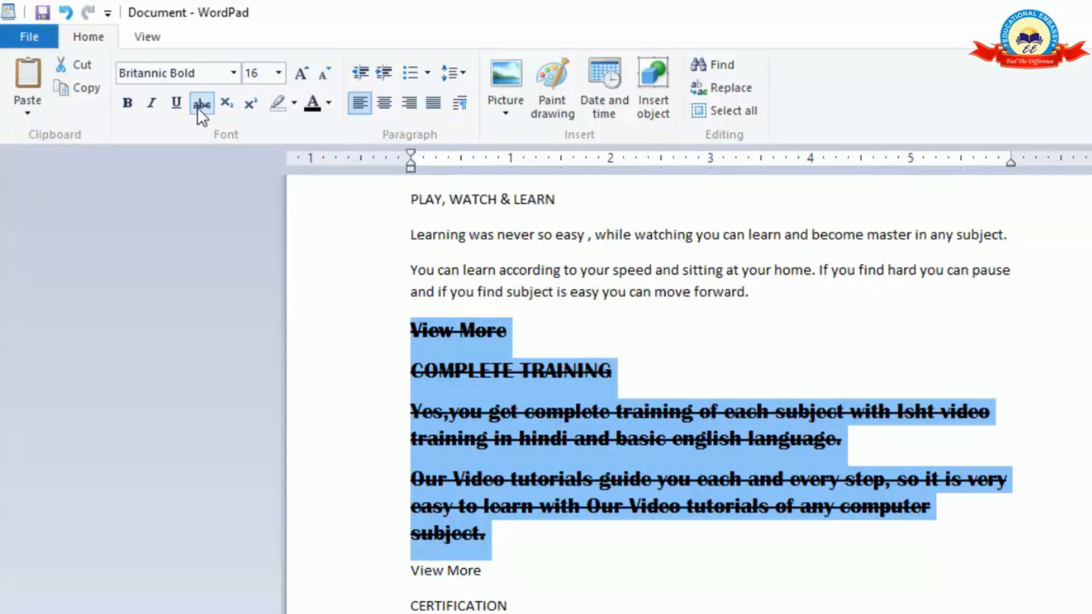
{"action": "left_click", "coordinate": [201, 108]}
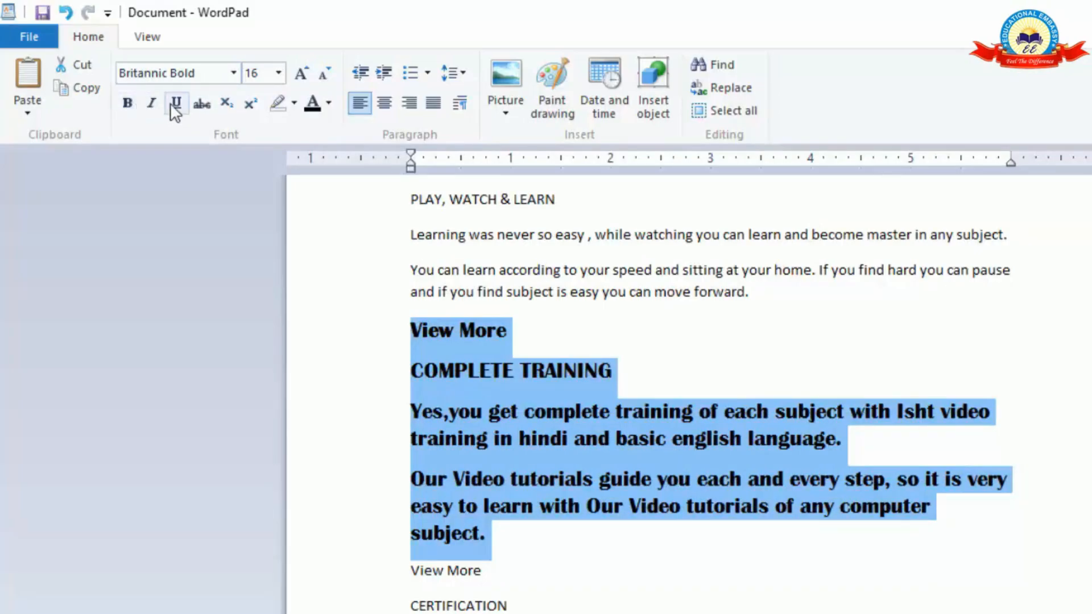
Apply bold to the selected COMPLETE TRAINING text once more, remove it and deselect the text.
{"action": "left_click", "coordinate": [132, 107]}
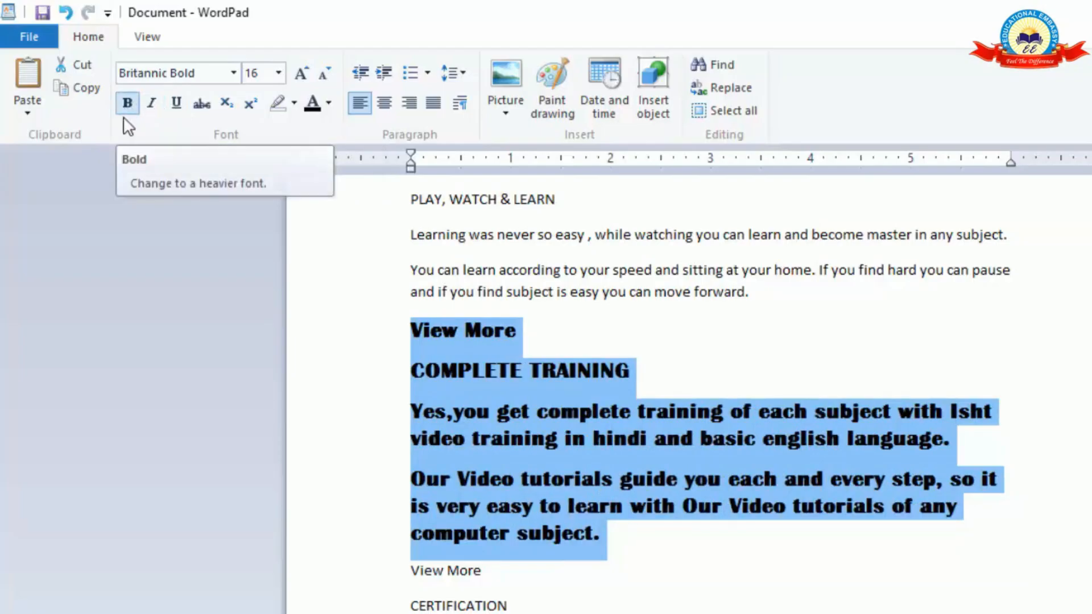
{"action": "left_click", "coordinate": [125, 108]}
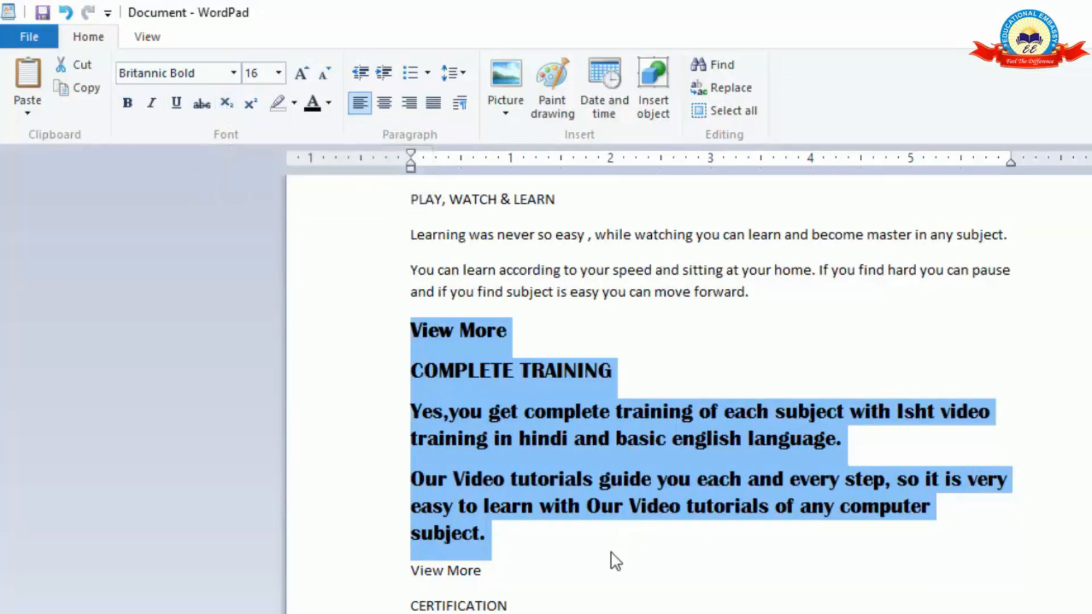
{"action": "left_click", "coordinate": [648, 599]}
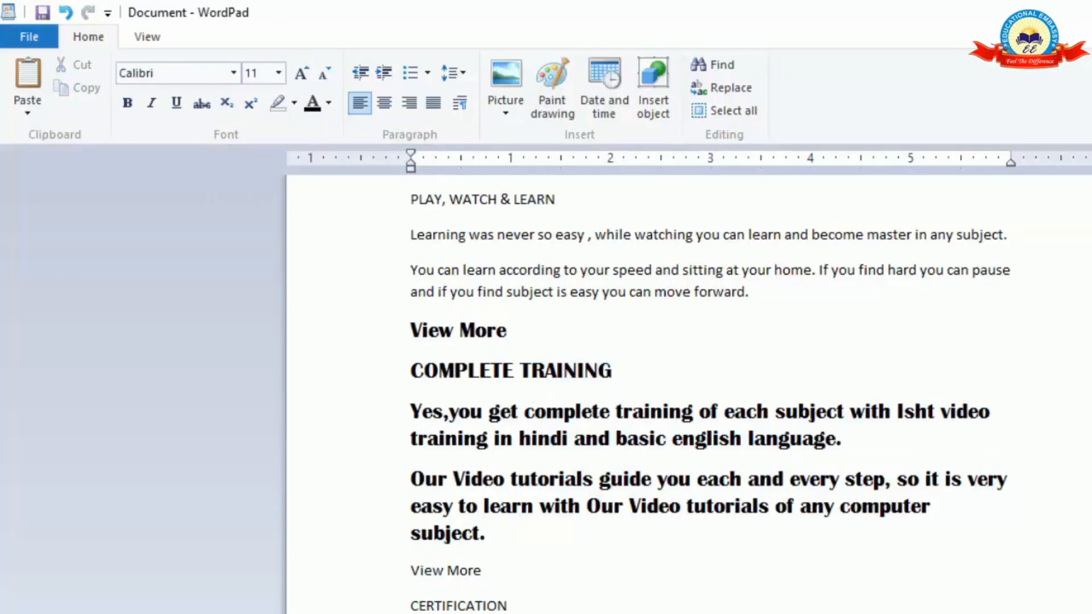
Add a new line reading "LOG10" below the certification paragraph.
{"action": "left_click", "coordinate": [941, 580]}
{"action": "key", "text": "Return"}
{"action": "type", "text": "LOG10"}
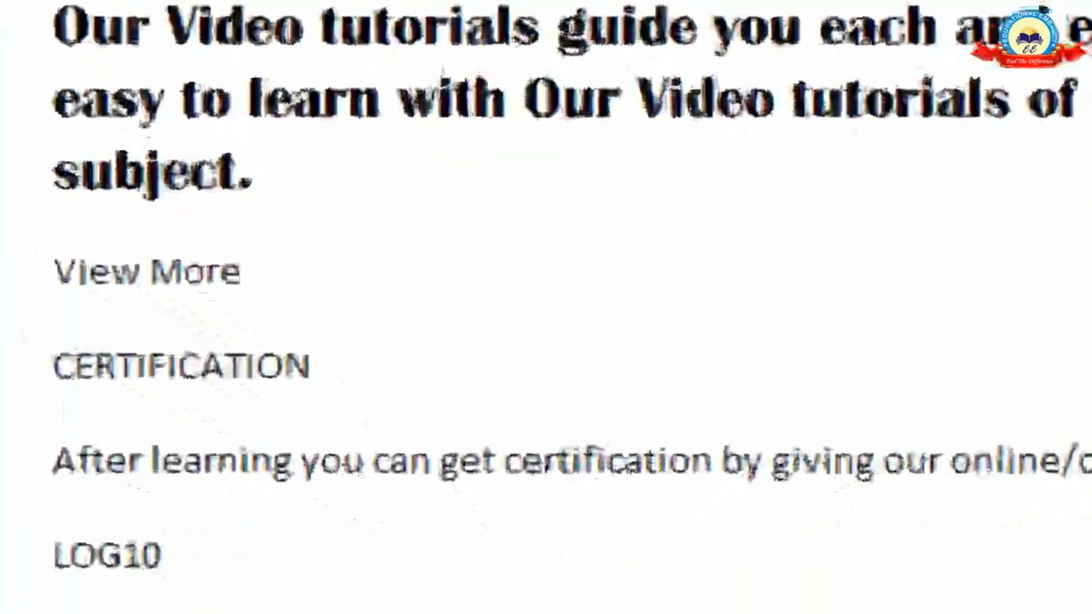
Format the "10" in "LOG10" as subscript.
{"action": "double_click", "coordinate": [142, 561]}
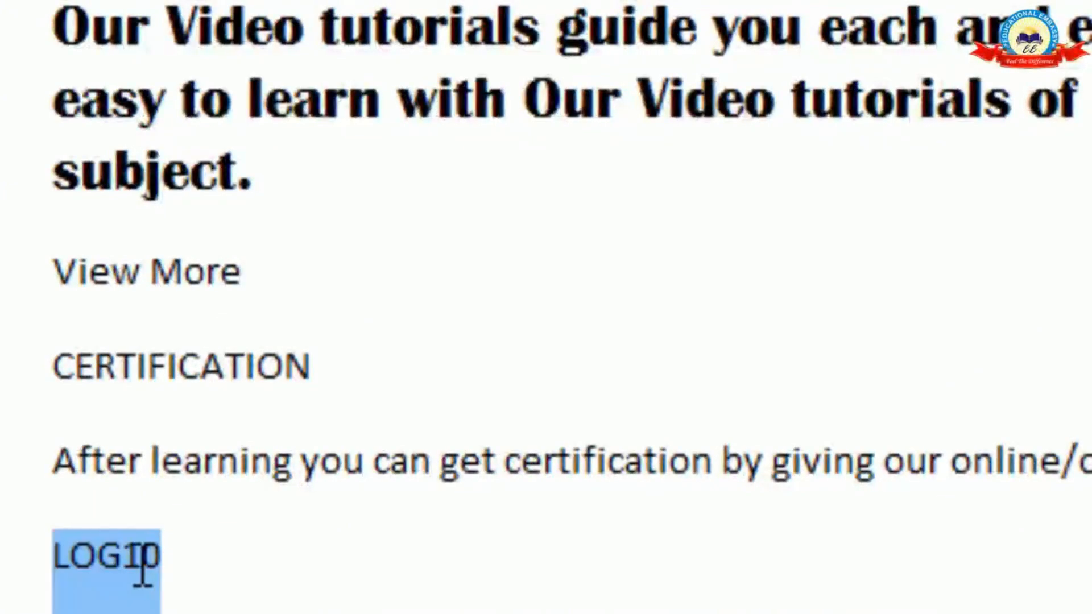
{"action": "left_click", "coordinate": [212, 565]}
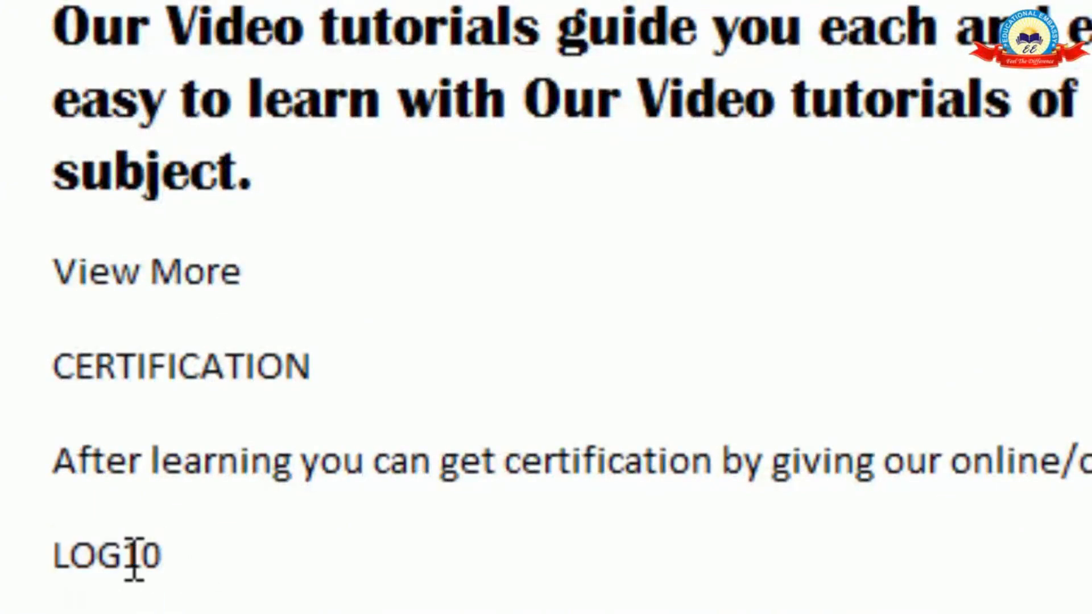
{"action": "left_click_drag", "start_coordinate": [133, 560], "coordinate": [171, 546]}
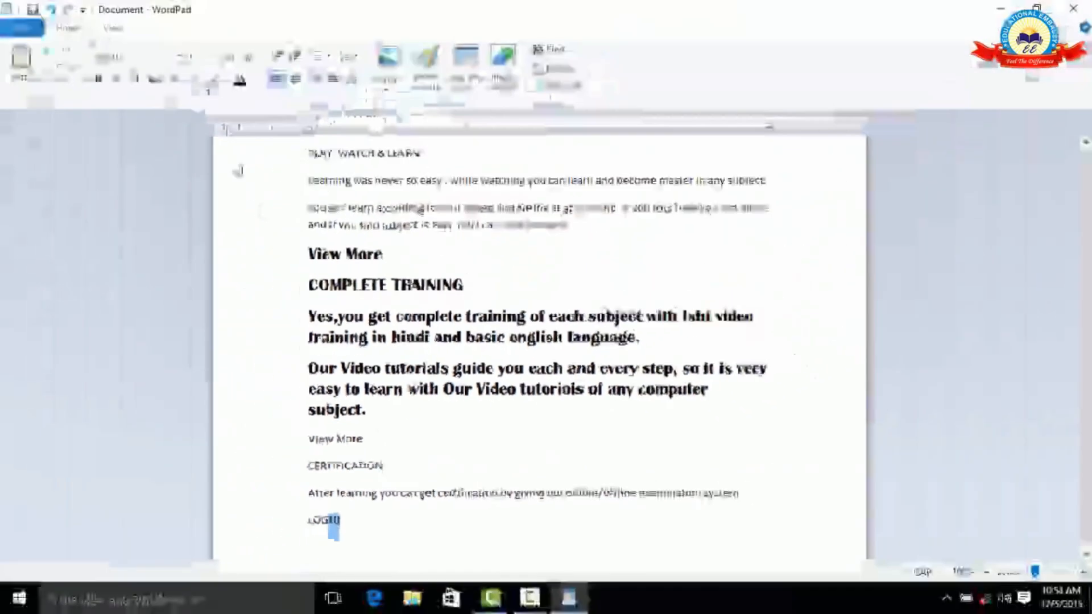
{"action": "left_click", "coordinate": [174, 81]}
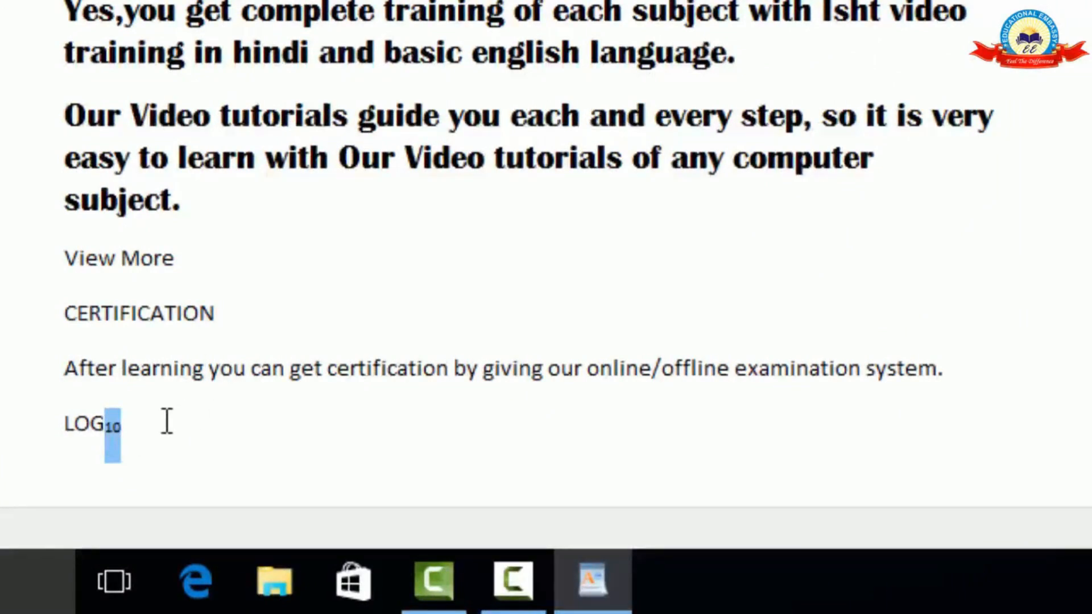
Remove the subscript formatting from the "10" in the LOG10 line.
{"action": "left_click", "coordinate": [149, 423]}
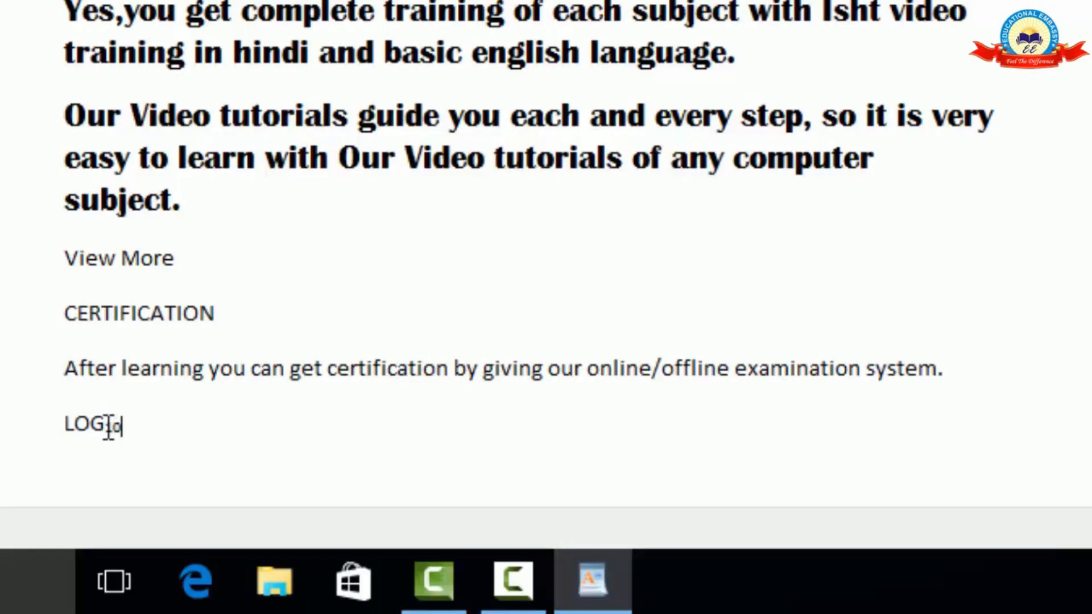
{"action": "left_click_drag", "start_coordinate": [107, 425], "coordinate": [121, 424]}
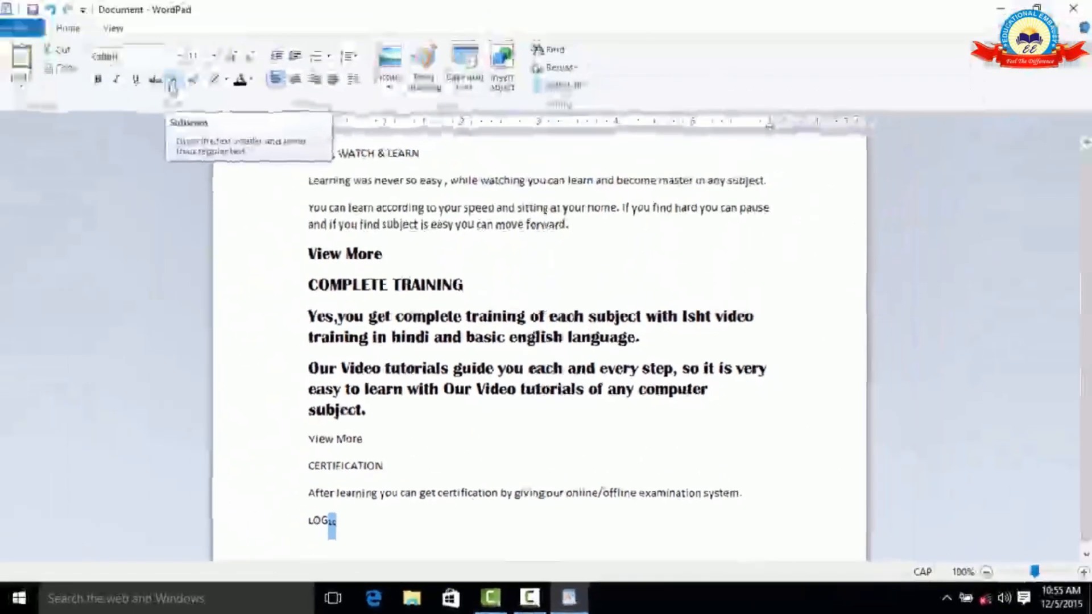
{"action": "left_click", "coordinate": [170, 83]}
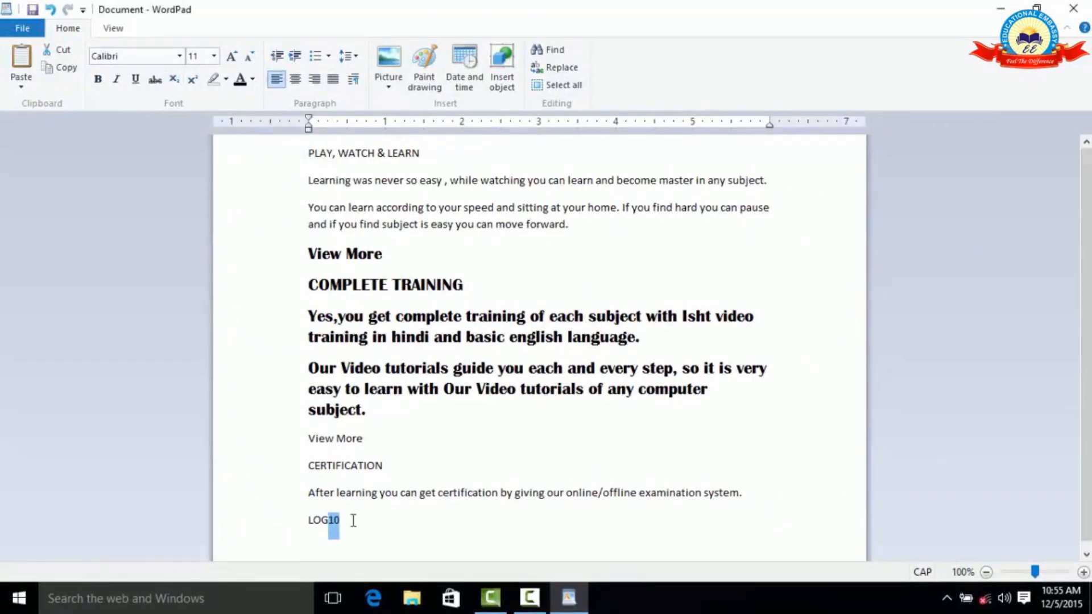
Add a new line reading "28" below "LOG10" and format its "8" as superscript.
{"action": "left_click", "coordinate": [380, 524]}
{"action": "key", "text": "Return"}
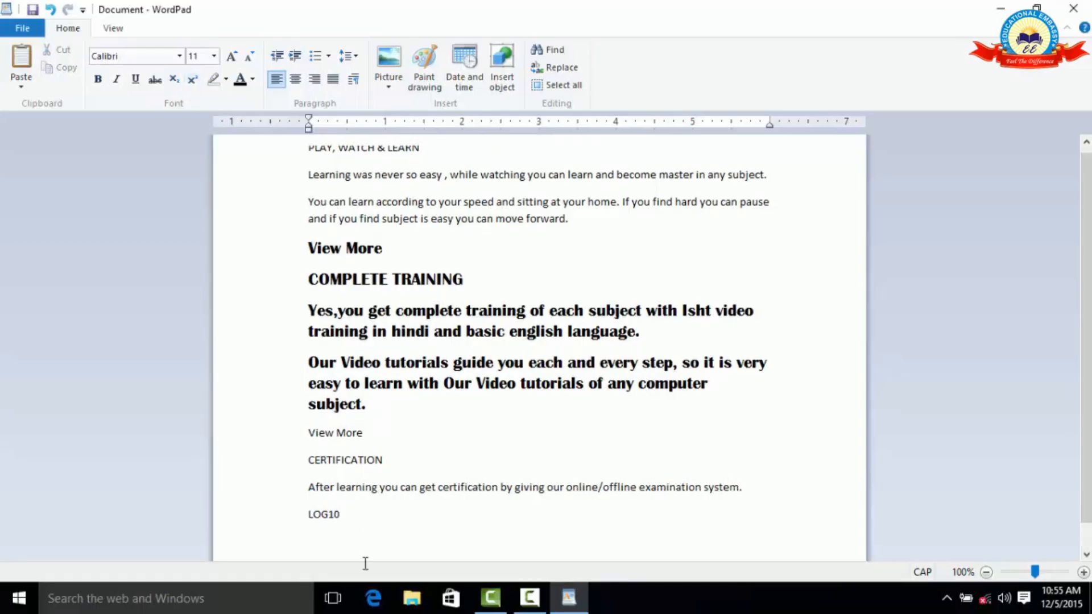
{"action": "type", "text": "28"}
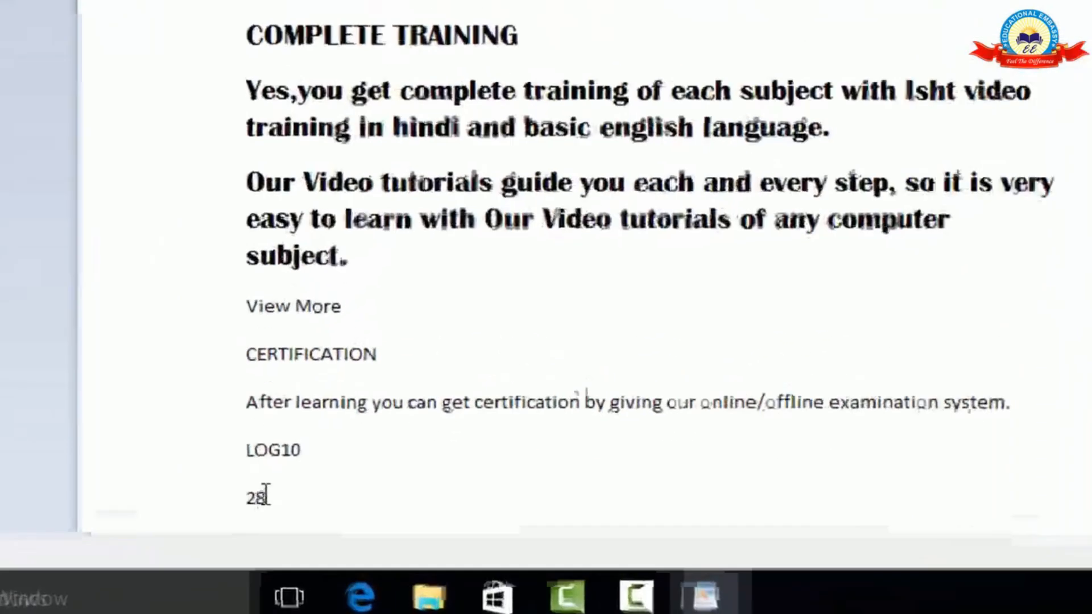
{"action": "left_click_drag", "start_coordinate": [314, 541], "coordinate": [322, 540]}
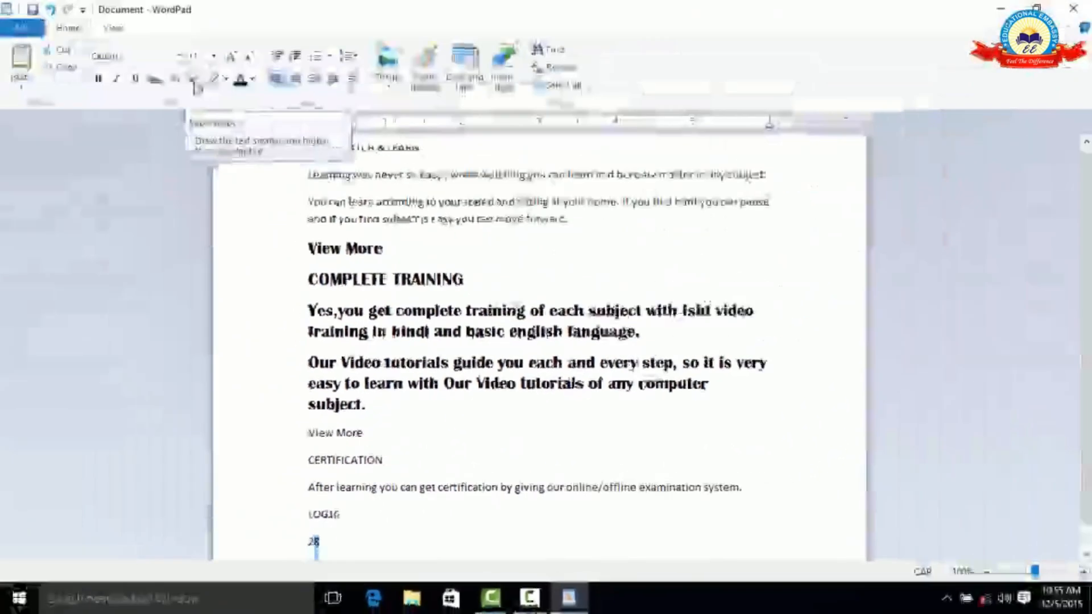
{"action": "left_click", "coordinate": [192, 81]}
Highlight the text from the "PLAY, WATCH & LEARN" heading to "move forward." in yellow.
{"action": "scroll", "coordinate": [313, 444], "scroll_direction": "down", "scroll_amount": 1}
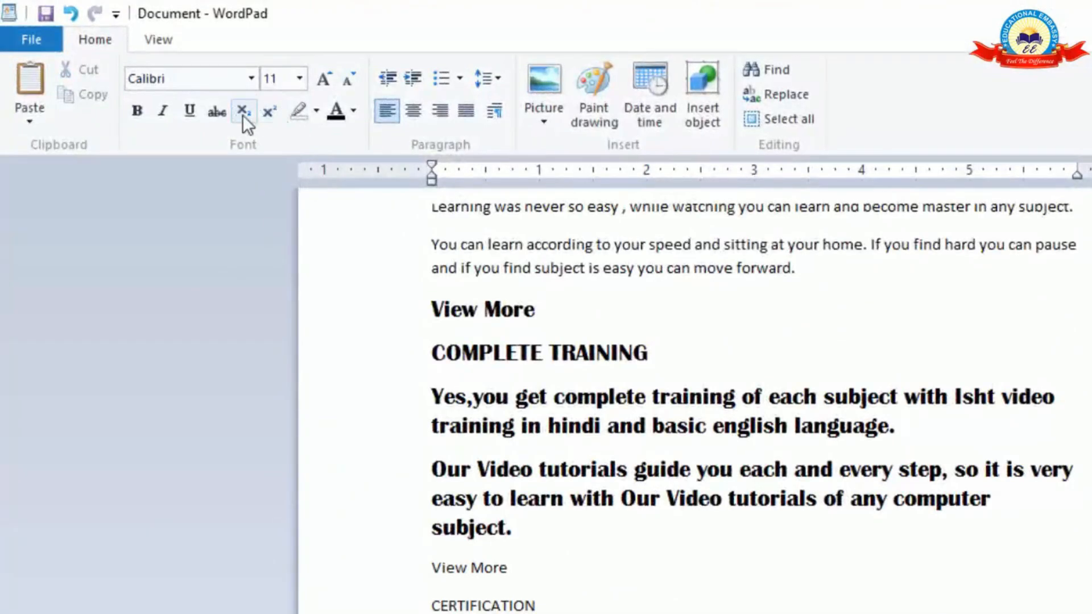
{"action": "scroll", "coordinate": [317, 120], "scroll_direction": "up", "scroll_amount": 1}
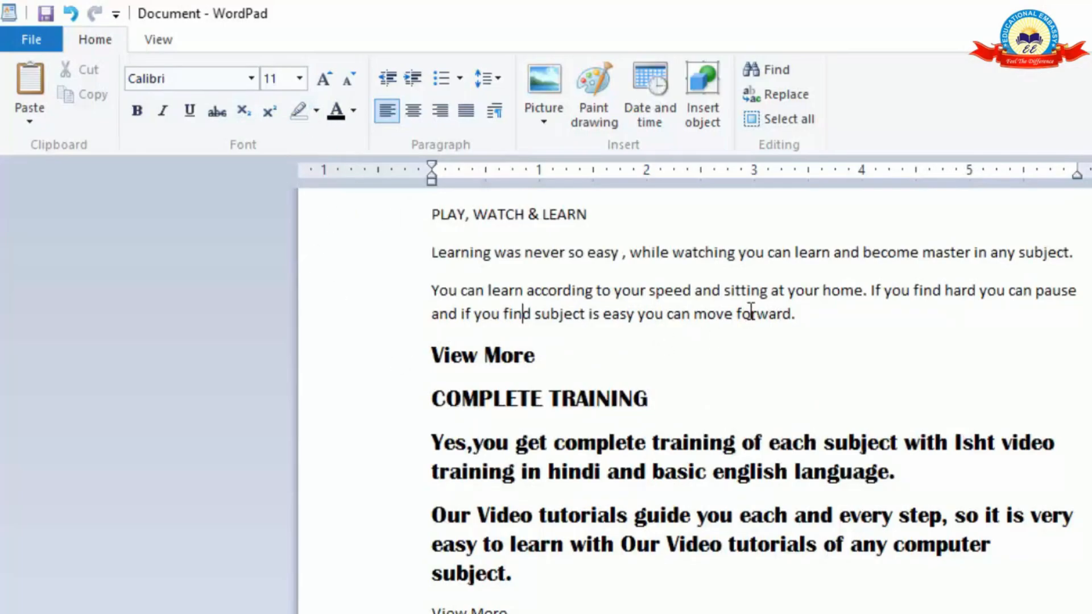
{"action": "left_click_drag", "start_coordinate": [797, 315], "coordinate": [416, 222]}
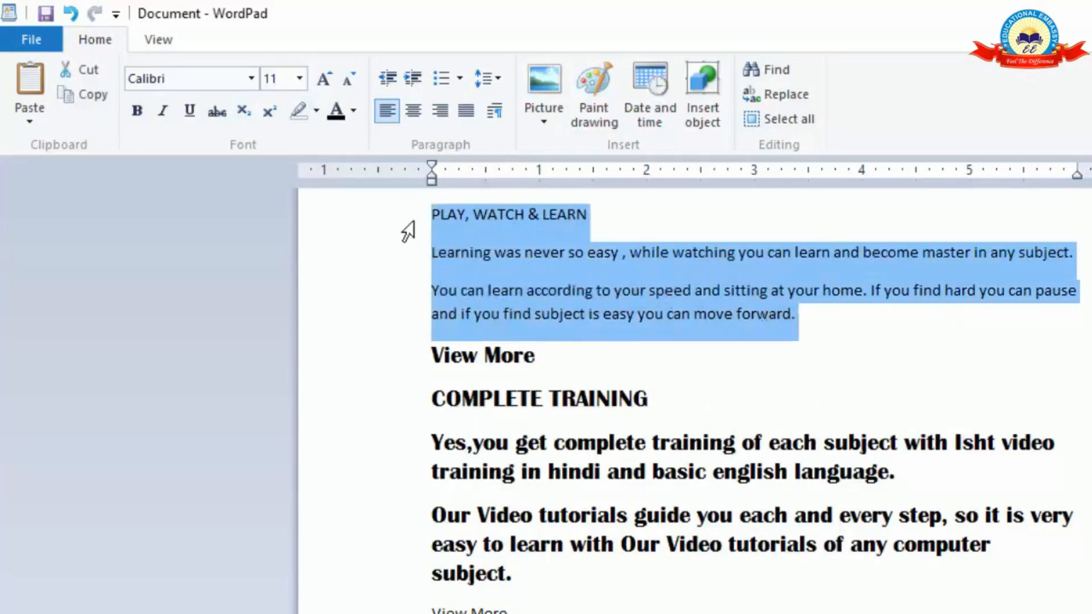
{"action": "left_click", "coordinate": [318, 110]}
{"action": "left_click", "coordinate": [318, 110]}
{"action": "left_click", "coordinate": [318, 110]}
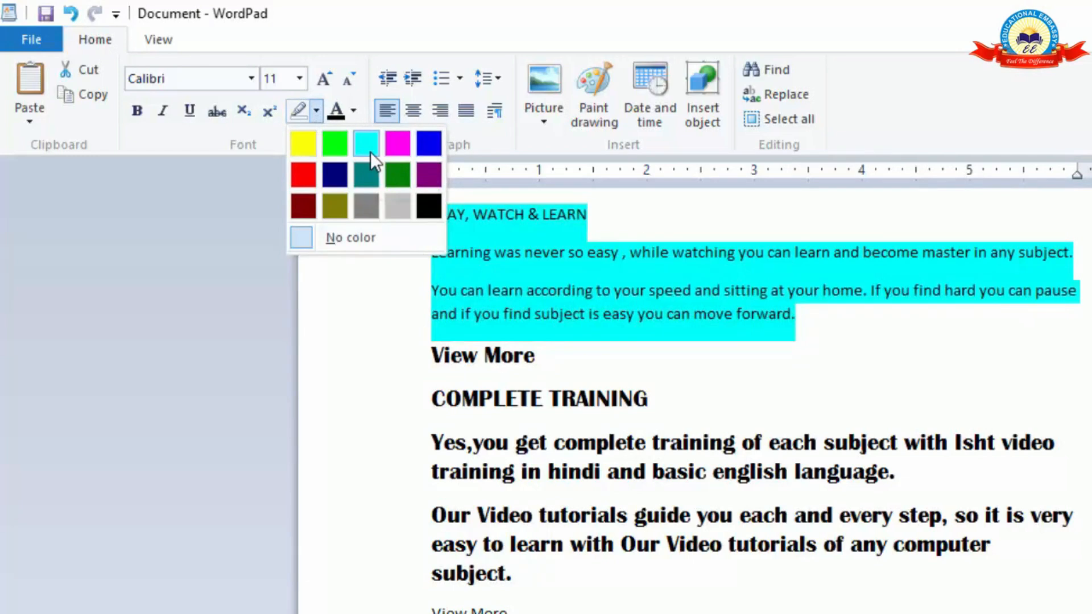
{"action": "left_click", "coordinate": [305, 141]}
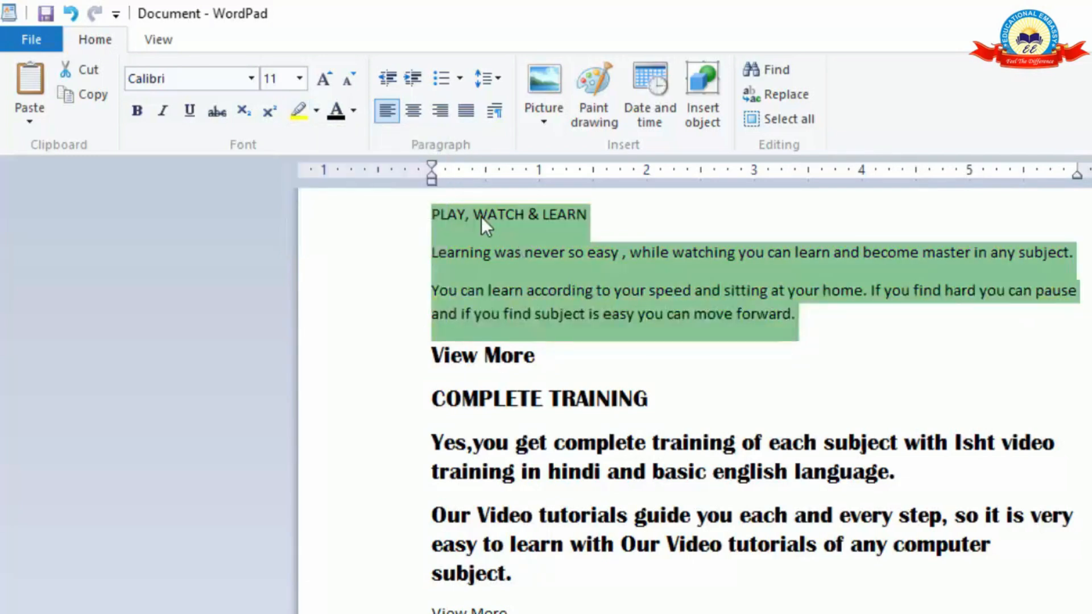
{"action": "left_click", "coordinate": [470, 242]}
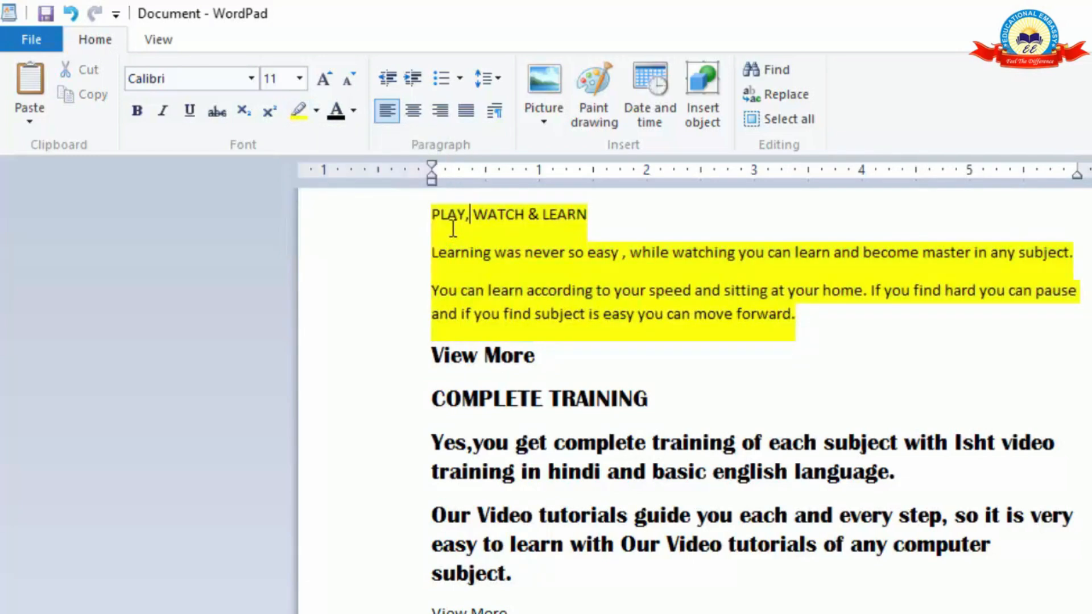
Change the font color of the text from the bold "View More" through "basic english language." to purple.
{"action": "left_click", "coordinate": [420, 370]}
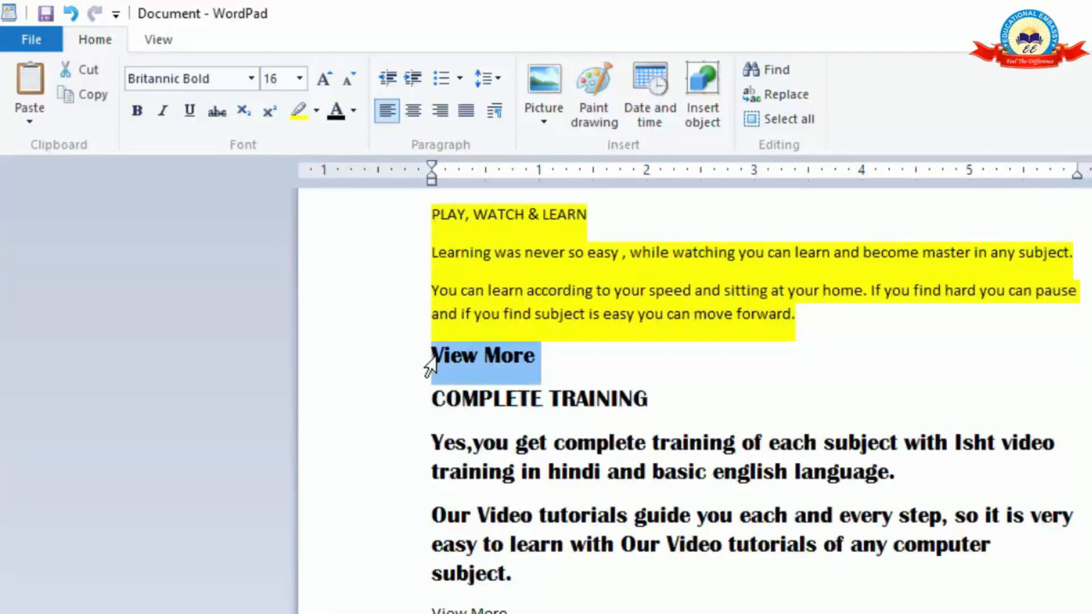
{"action": "left_click_drag", "start_coordinate": [435, 380], "coordinate": [459, 485]}
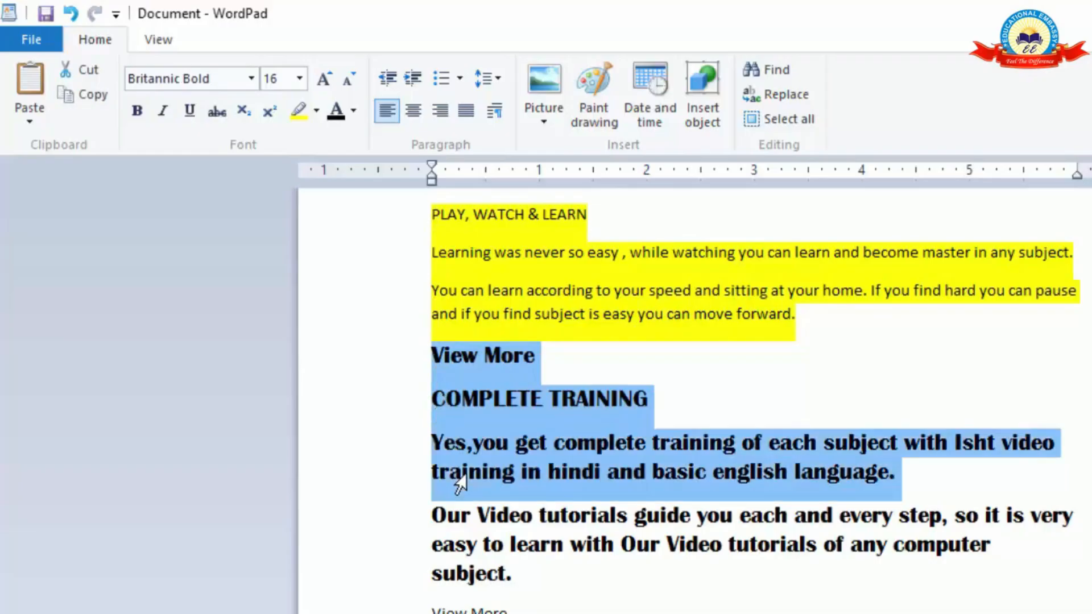
{"action": "left_click", "coordinate": [358, 115]}
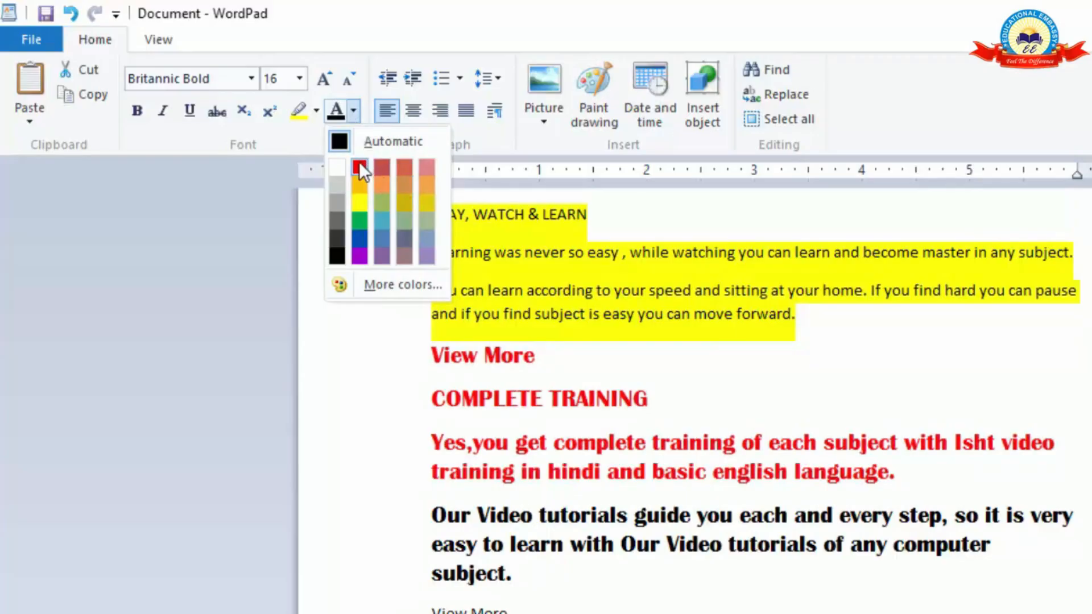
{"action": "left_click", "coordinate": [363, 255]}
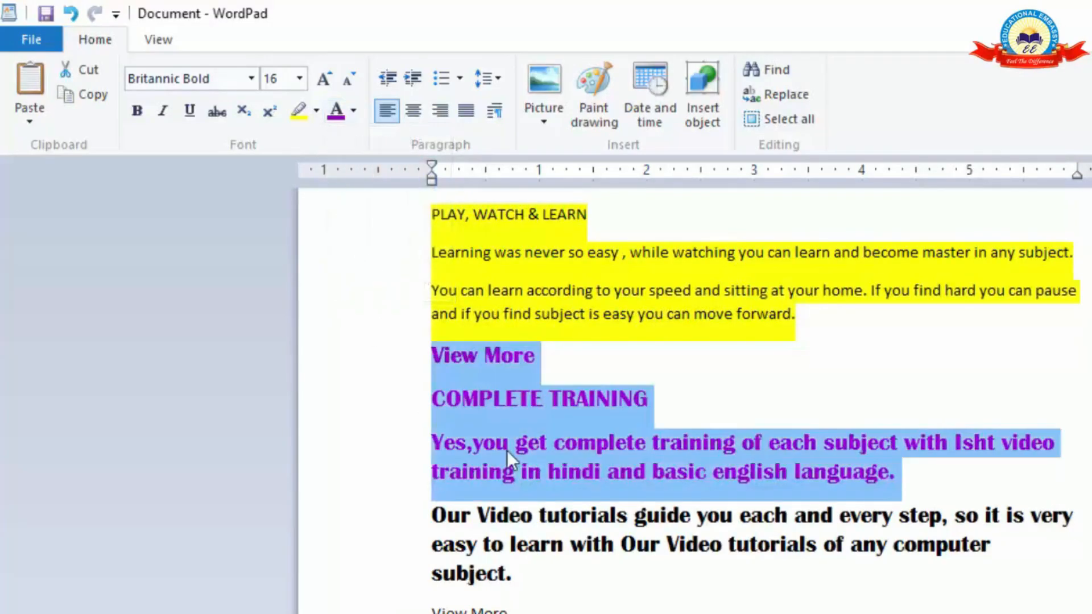
{"action": "left_click", "coordinate": [566, 477]}
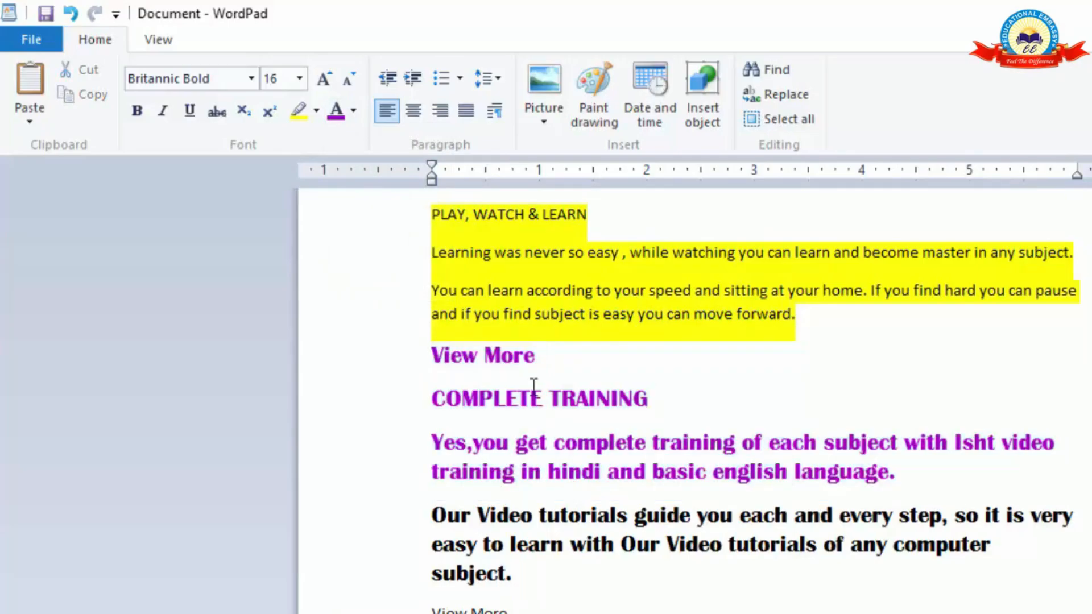
Reset the font color of the purple text to Automatic.
{"action": "left_click_drag", "start_coordinate": [431, 355], "coordinate": [824, 472]}
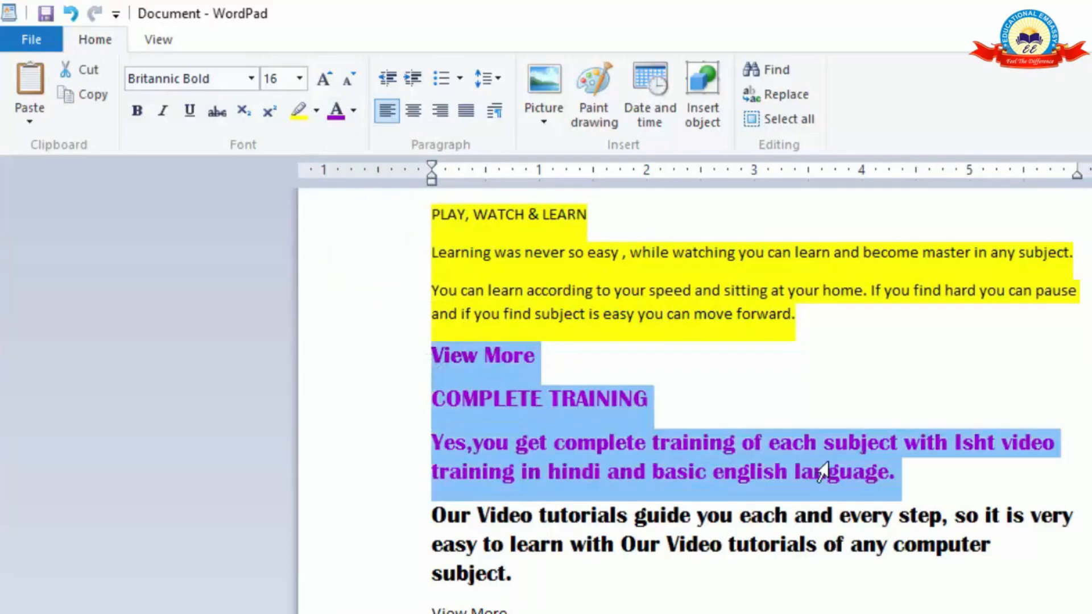
{"action": "left_click", "coordinate": [354, 110]}
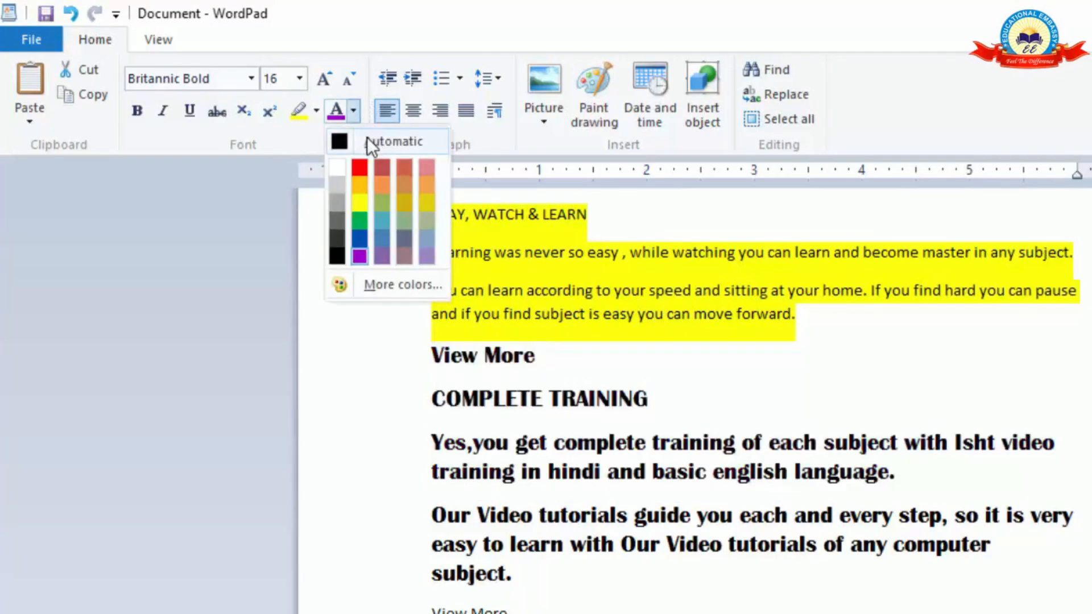
{"action": "left_click", "coordinate": [367, 138]}
Remove the highlight from the "PLAY, WATCH & LEARN" heading and its two paragraphs by setting it to No color.
{"action": "left_click_drag", "start_coordinate": [835, 309], "coordinate": [449, 203]}
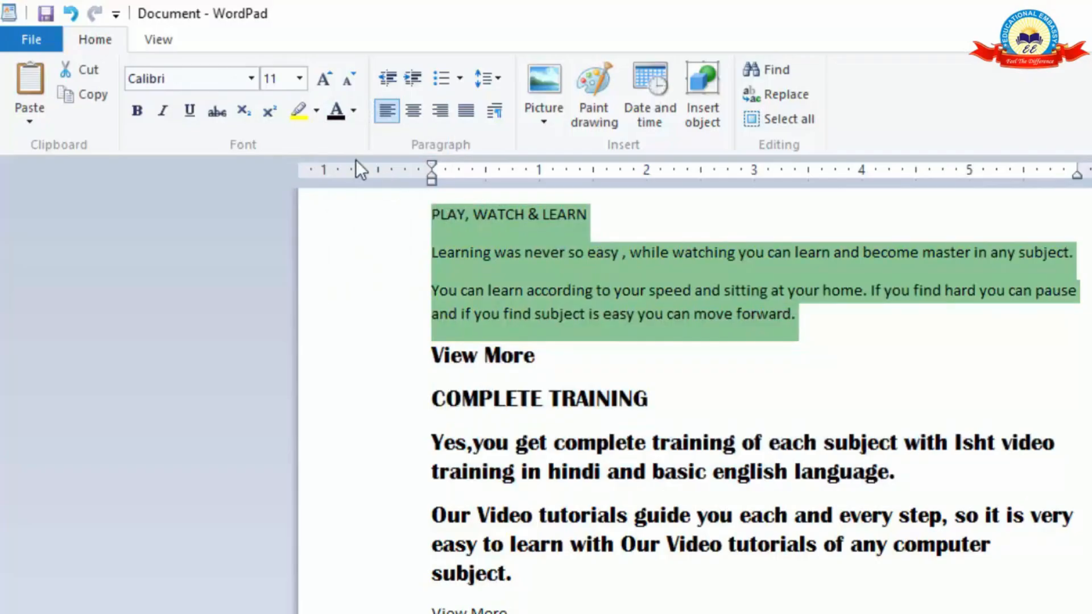
{"action": "left_click", "coordinate": [317, 112]}
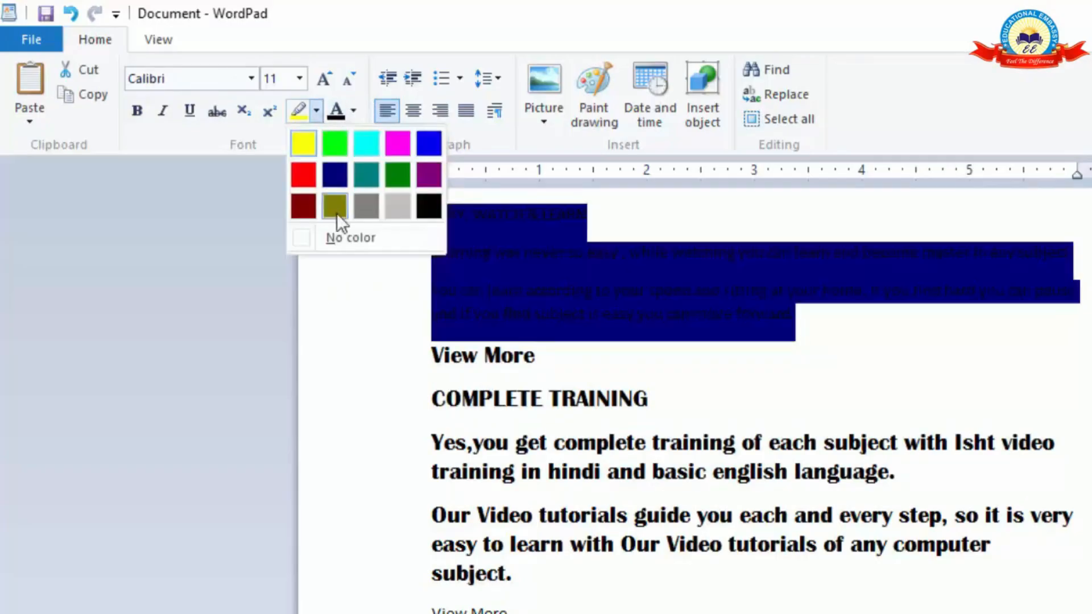
{"action": "left_click", "coordinate": [339, 244]}
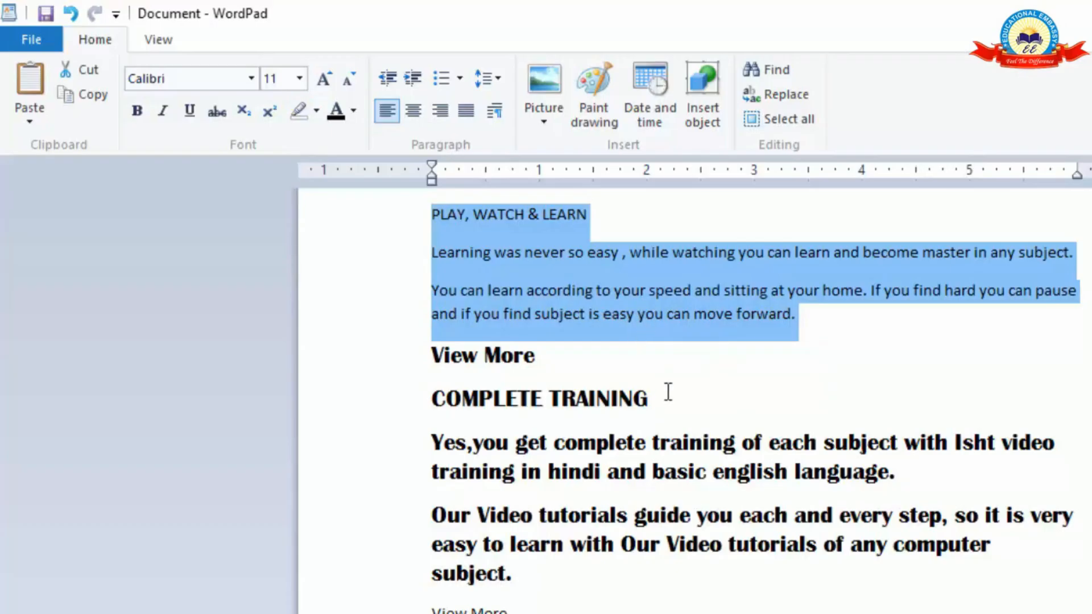
{"action": "left_click", "coordinate": [963, 545]}
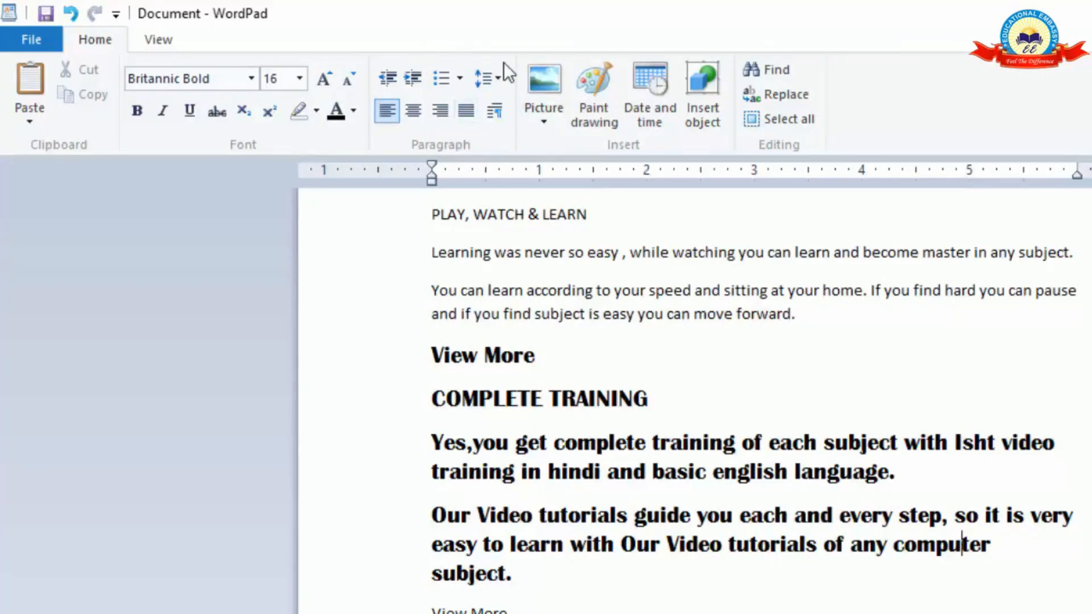
Increase the indent of the "COMPLETE TRAINING" heading and its two paragraphs by six levels, to 3 inches.
{"action": "left_click_drag", "start_coordinate": [524, 590], "coordinate": [432, 416]}
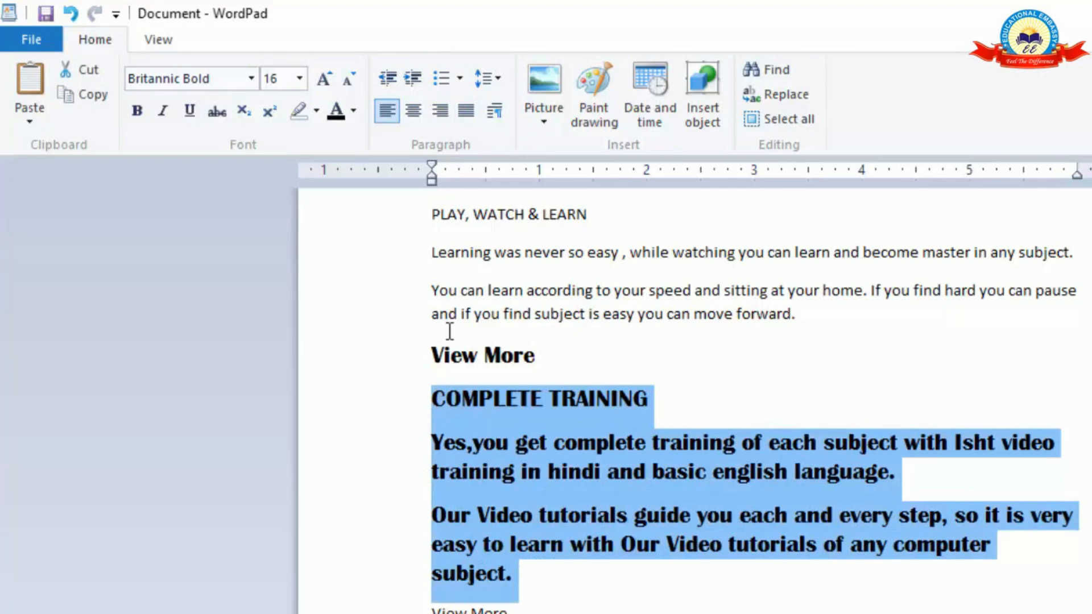
{"action": "left_click", "coordinate": [414, 74]}
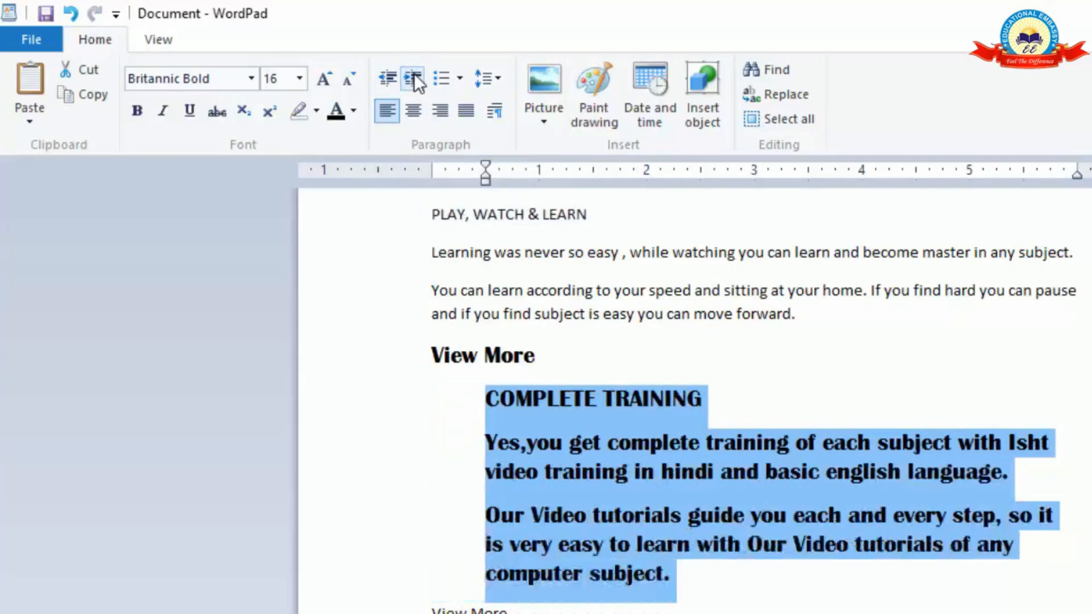
{"action": "left_click", "coordinate": [414, 73]}
{"action": "left_click", "coordinate": [414, 73]}
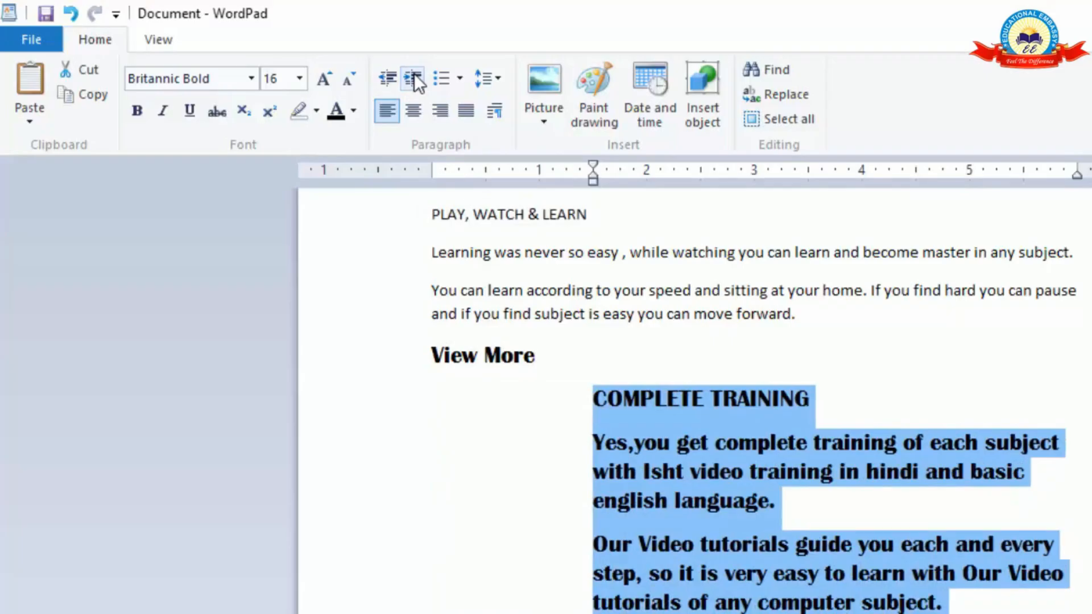
{"action": "left_click", "coordinate": [414, 75]}
{"action": "left_click", "coordinate": [414, 78]}
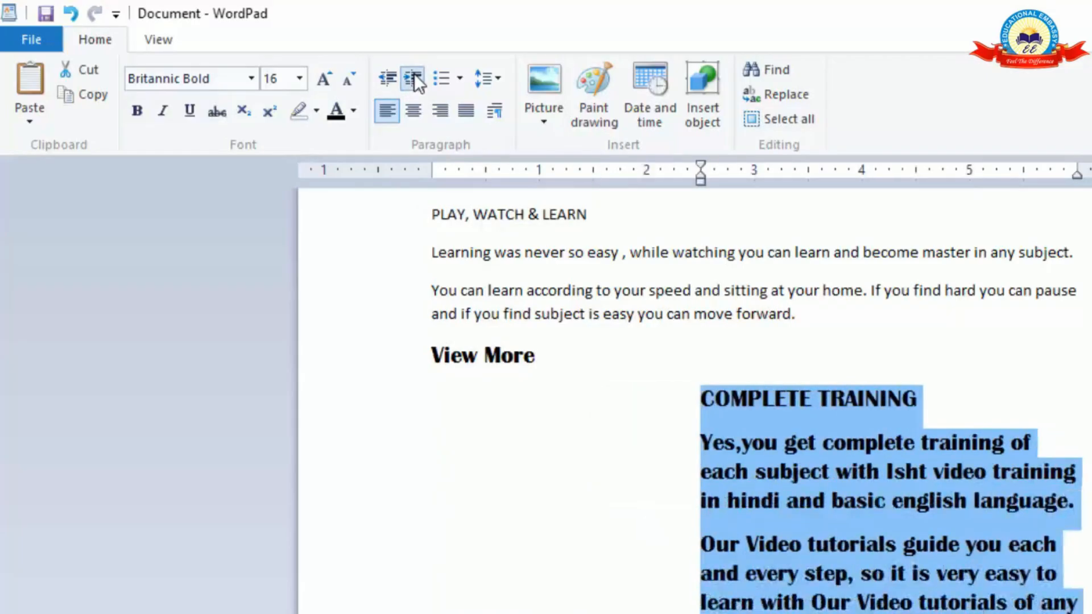
{"action": "left_click", "coordinate": [414, 74]}
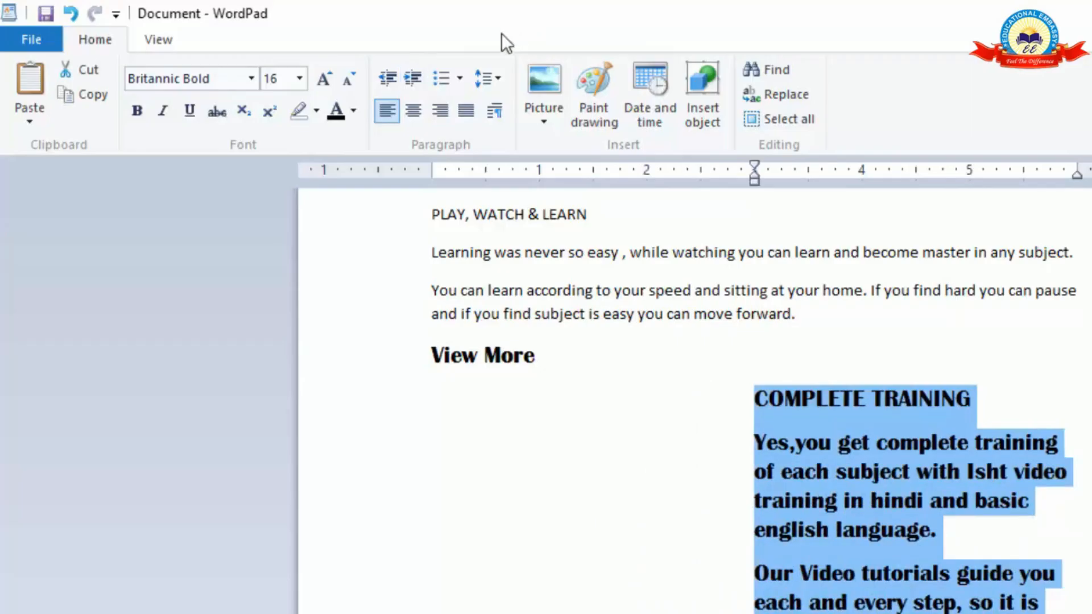
Decrease the indent of the "COMPLETE TRAINING" section back to the page margin.
{"action": "left_click", "coordinate": [393, 77]}
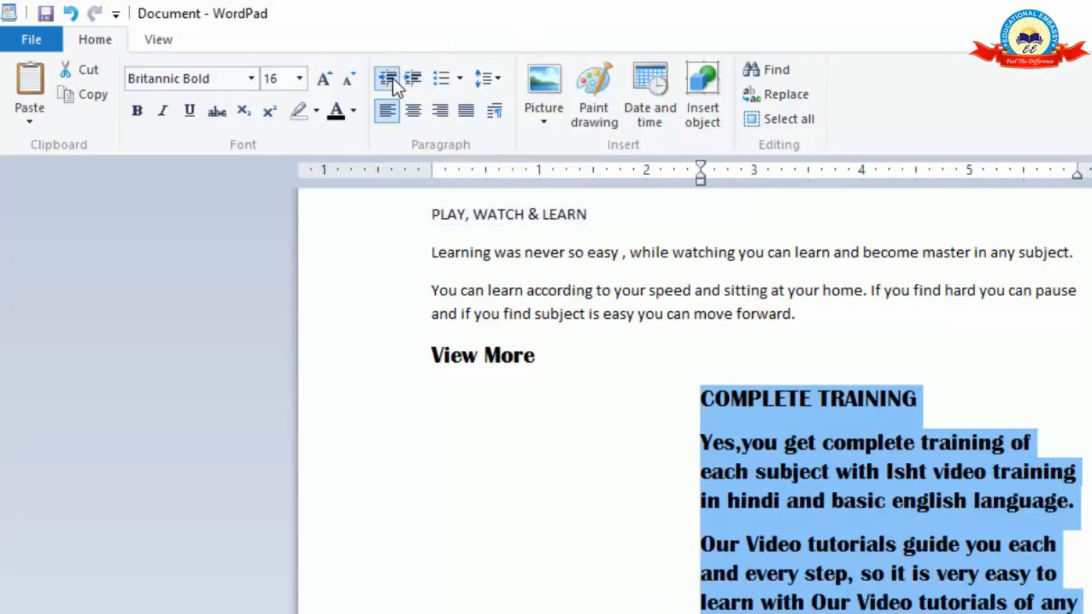
{"action": "left_click", "coordinate": [393, 77]}
{"action": "left_click", "coordinate": [392, 77]}
{"action": "left_click", "coordinate": [393, 78]}
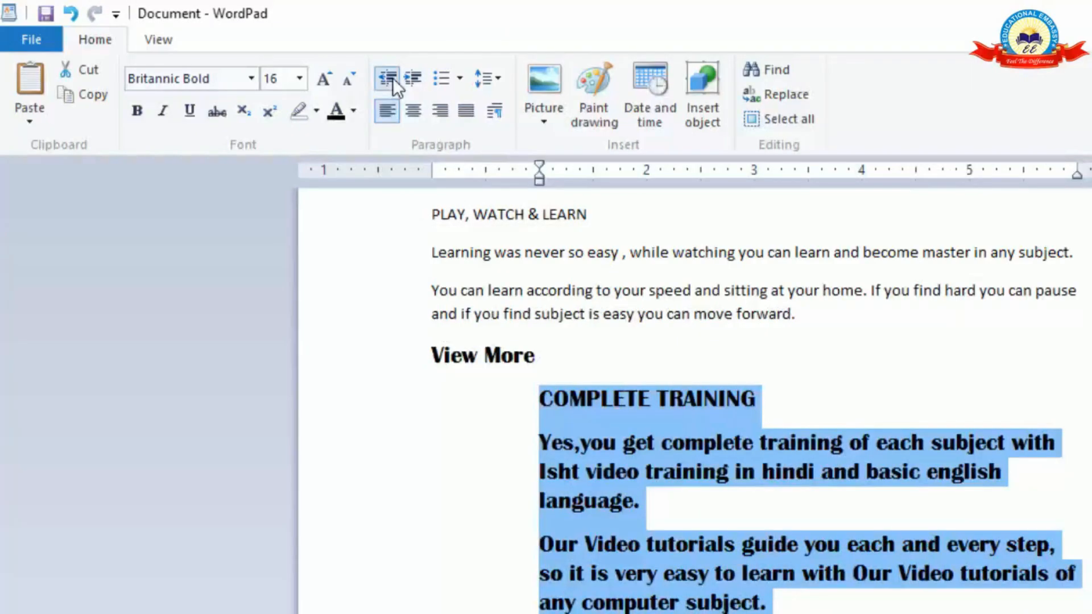
{"action": "left_click", "coordinate": [392, 77]}
{"action": "left_click", "coordinate": [393, 78]}
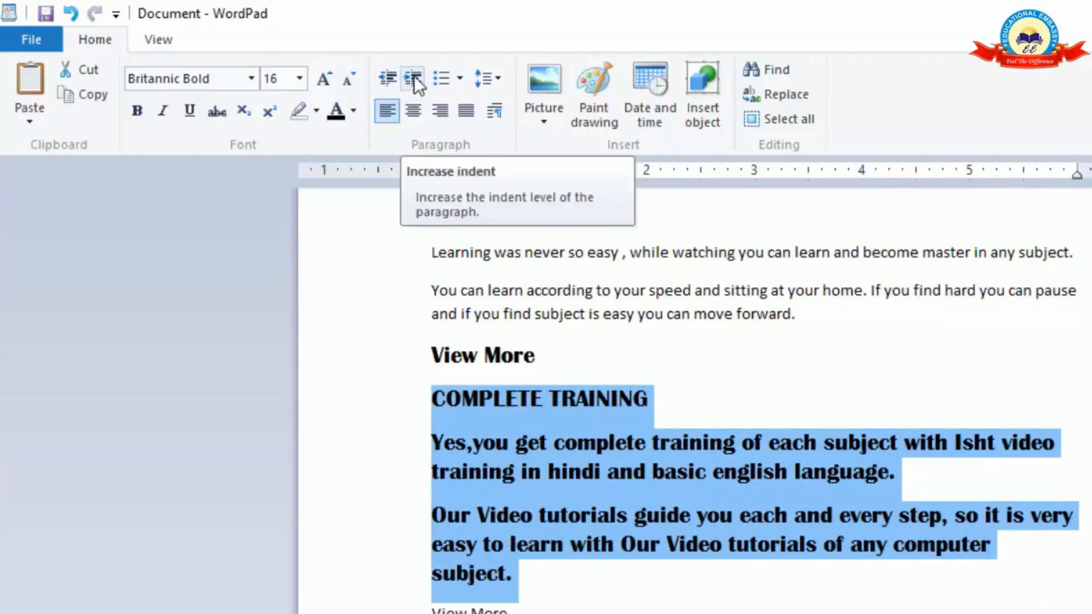
Try a bulleted list on the "COMPLETE TRAINING" section and set its list style back to None.
{"action": "left_click", "coordinate": [445, 78]}
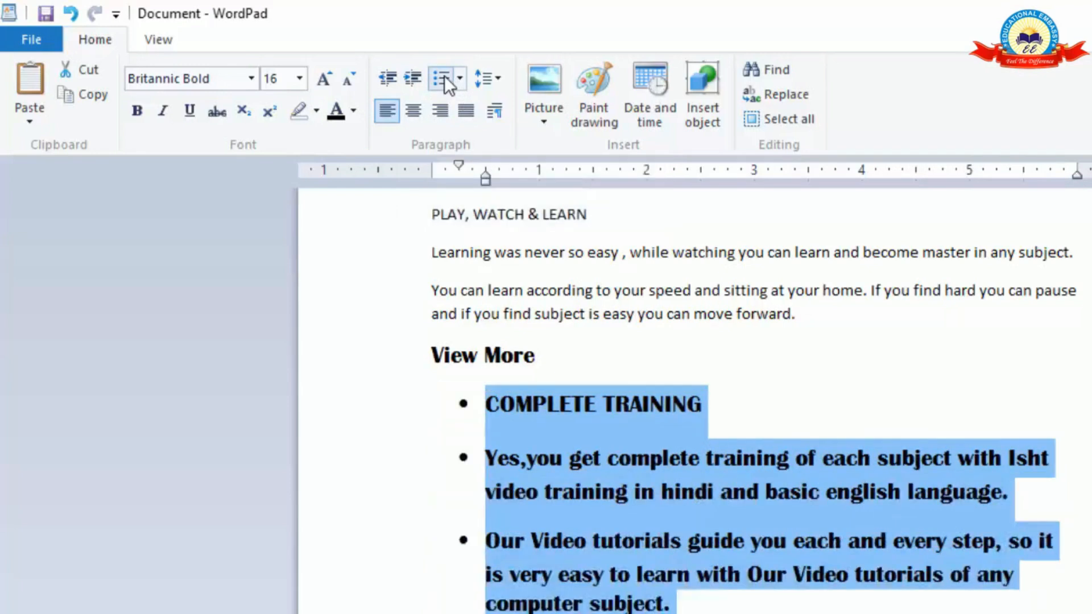
{"action": "left_click", "coordinate": [437, 78]}
{"action": "left_click", "coordinate": [437, 78]}
{"action": "left_click", "coordinate": [461, 78]}
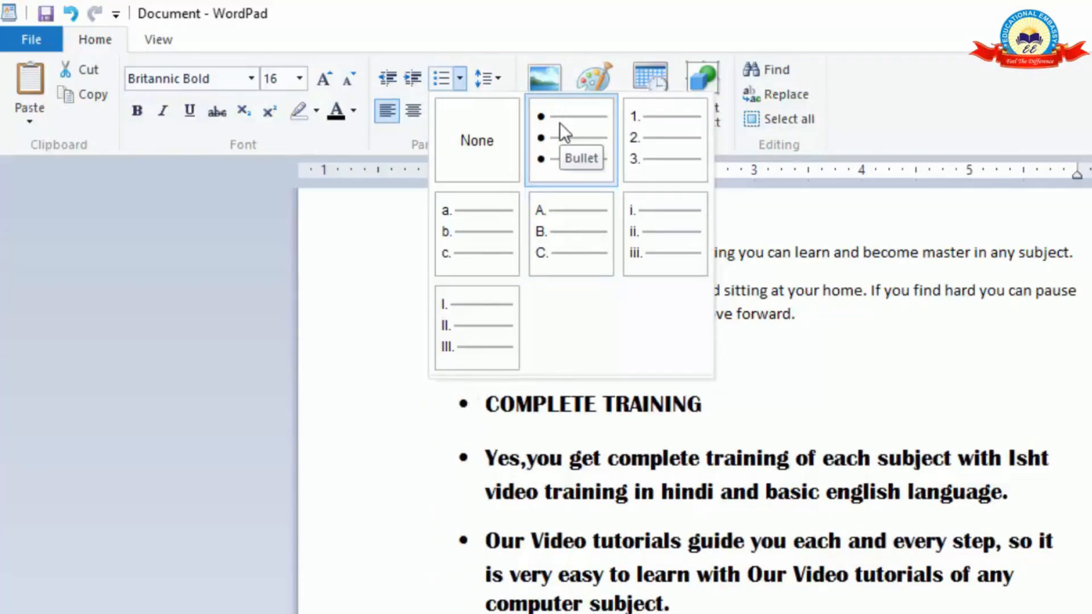
{"action": "left_click", "coordinate": [484, 141]}
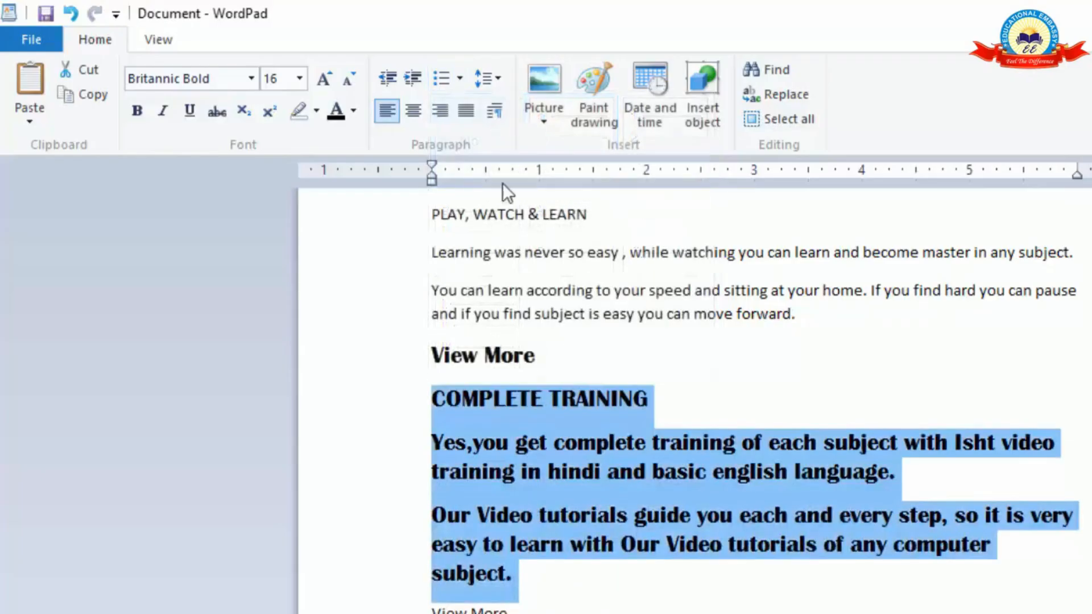
Try line spacings of 2 and 1.15 on the "COMPLETE TRAINING" section, and set it to 1.5.
{"action": "left_click", "coordinate": [492, 78]}
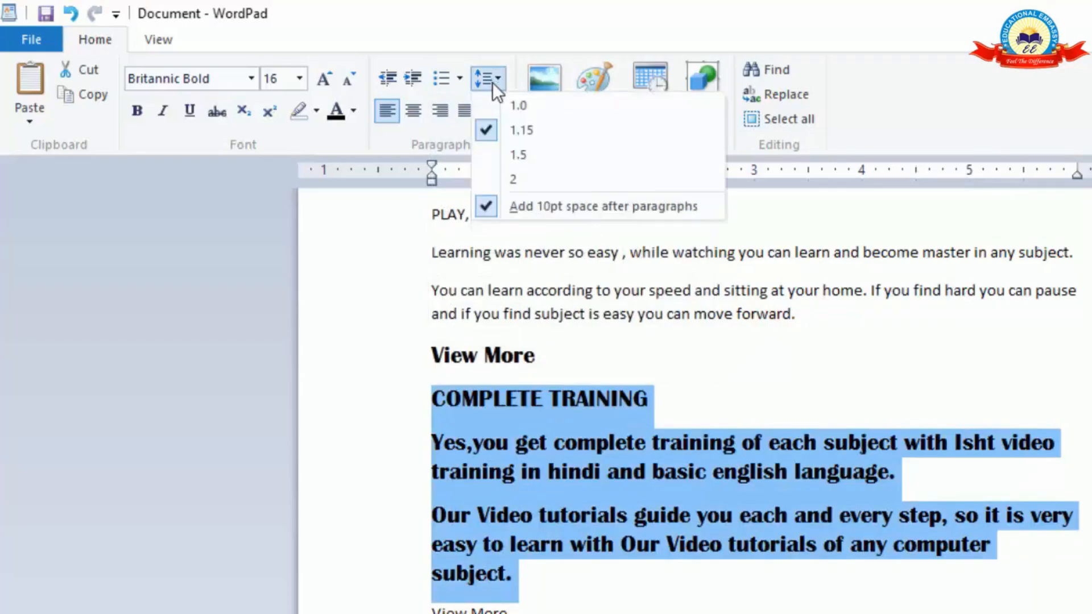
{"action": "left_click", "coordinate": [512, 180]}
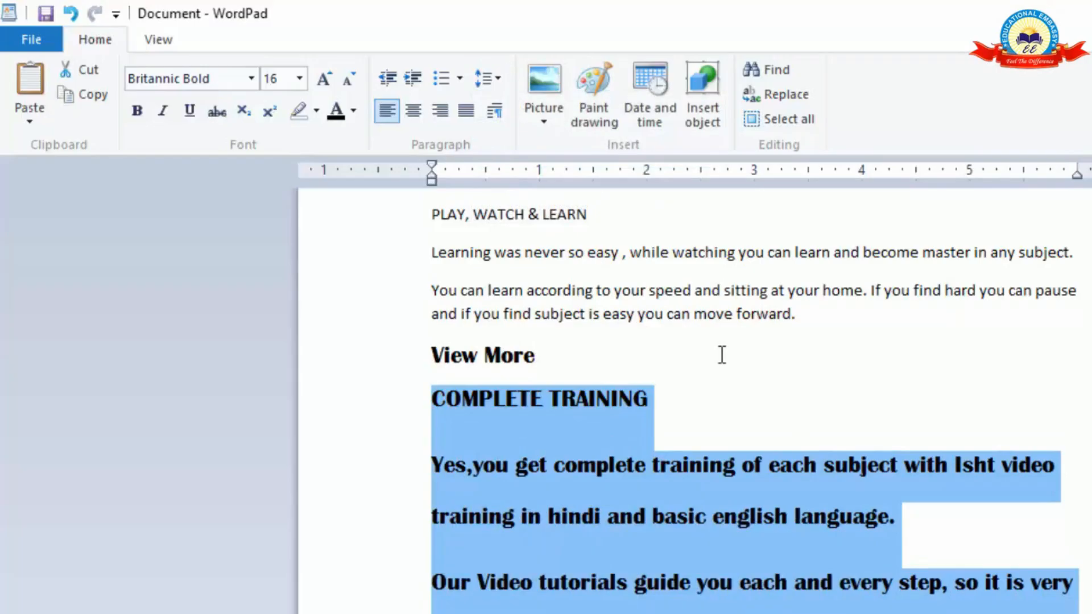
{"action": "left_click", "coordinate": [491, 87]}
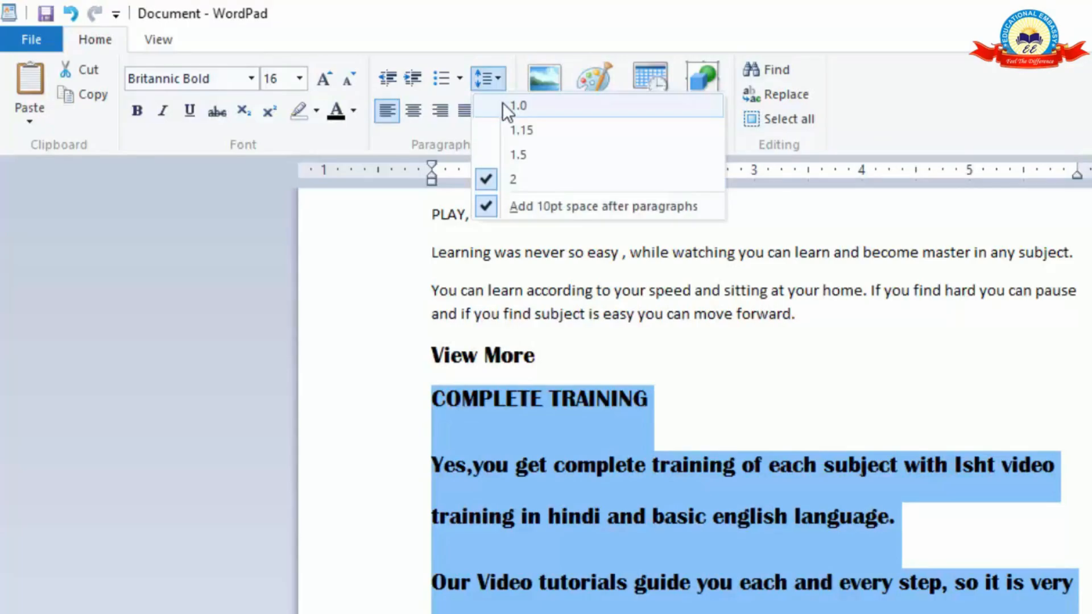
{"action": "left_click", "coordinate": [518, 130]}
{"action": "left_click", "coordinate": [495, 75]}
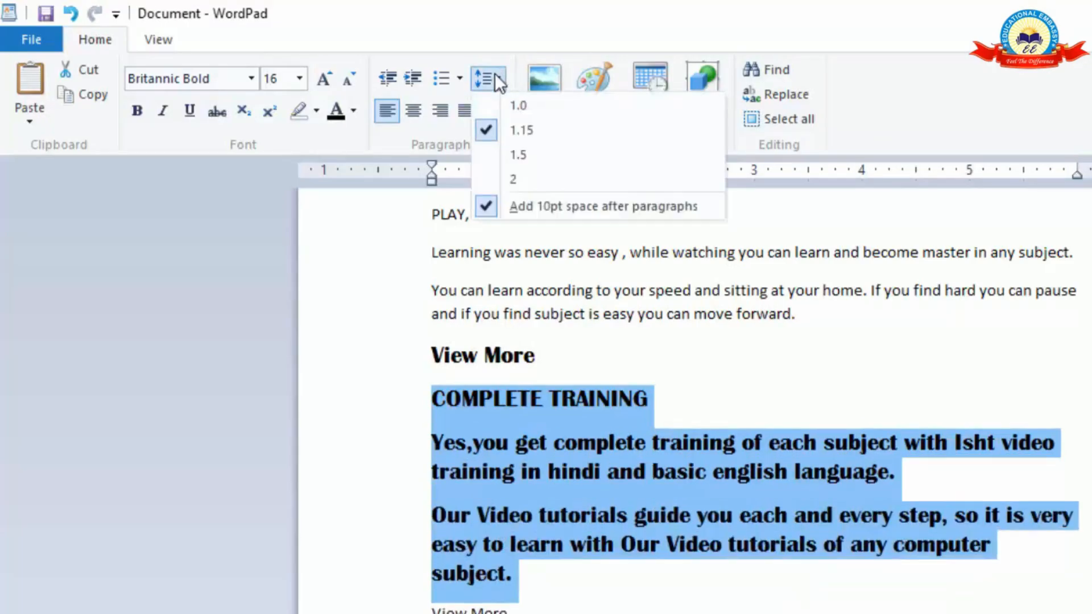
{"action": "left_click", "coordinate": [520, 154]}
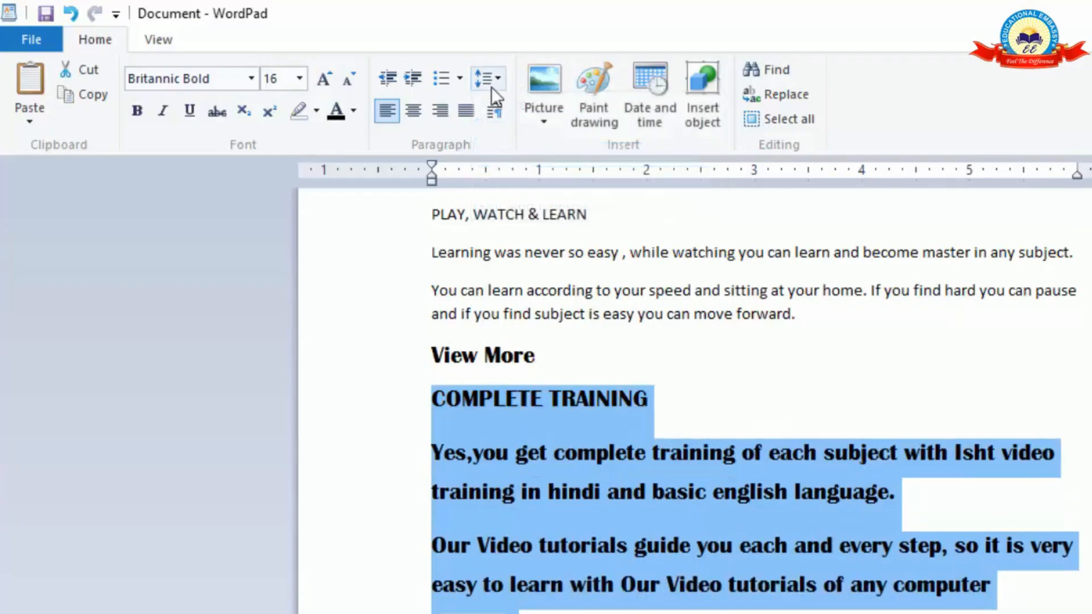
Try center alignment on the "COMPLETE TRAINING" section and align it to the right.
{"action": "left_click", "coordinate": [413, 113]}
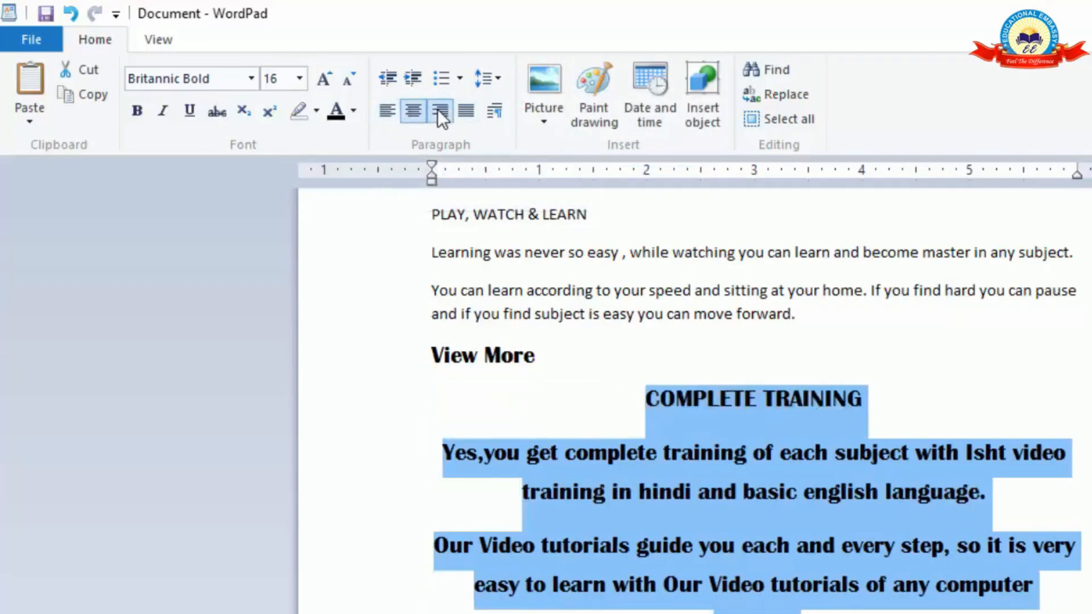
{"action": "left_click", "coordinate": [438, 108]}
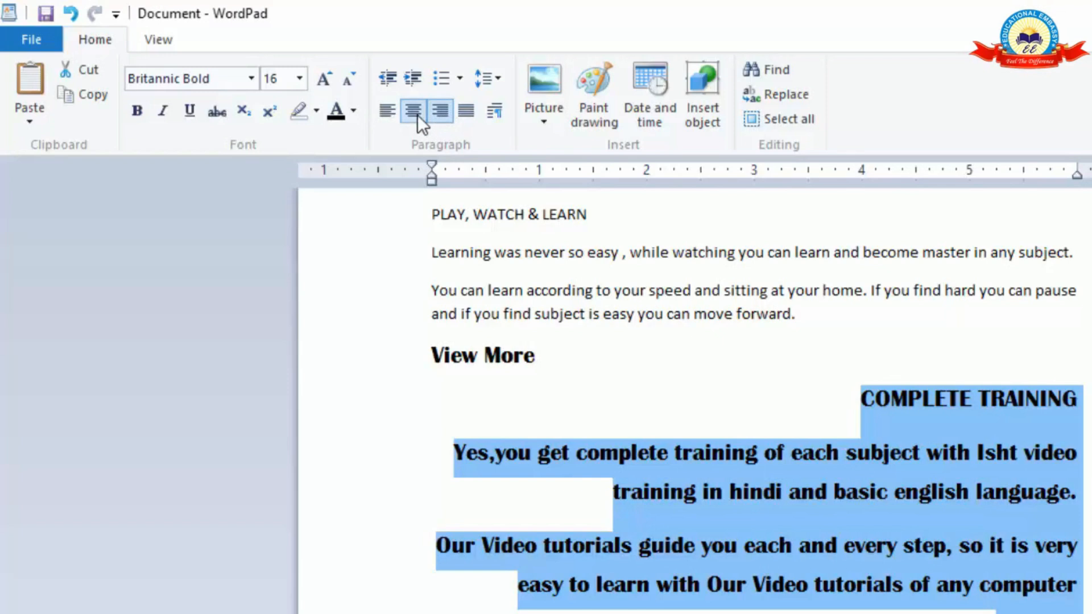
Try center and left alignment on the "COMPLETE TRAINING" section, and set its alignment to justified.
{"action": "left_click", "coordinate": [418, 114]}
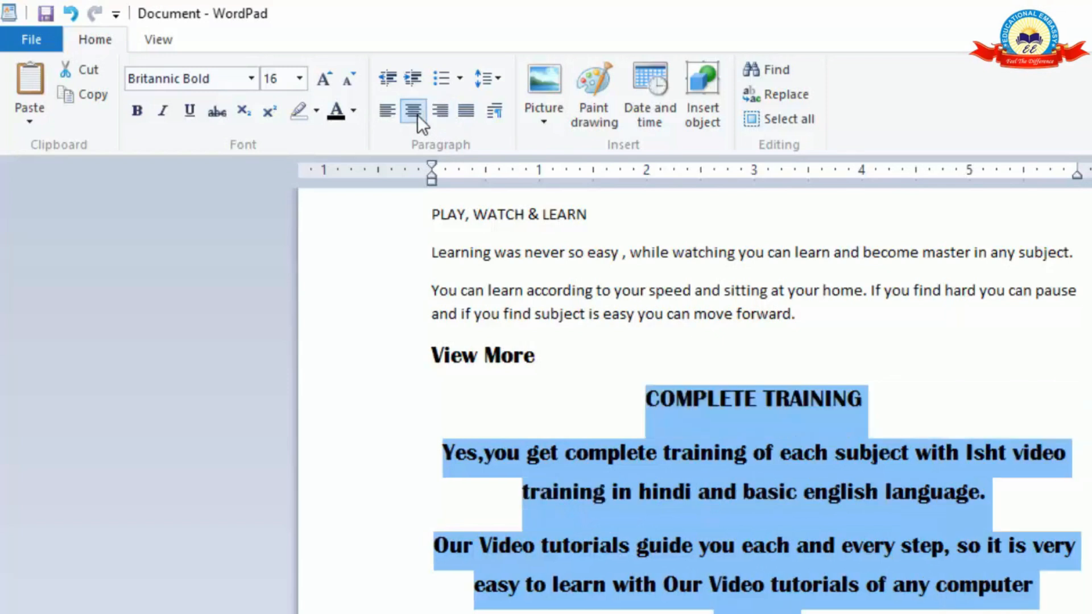
{"action": "left_click", "coordinate": [388, 112]}
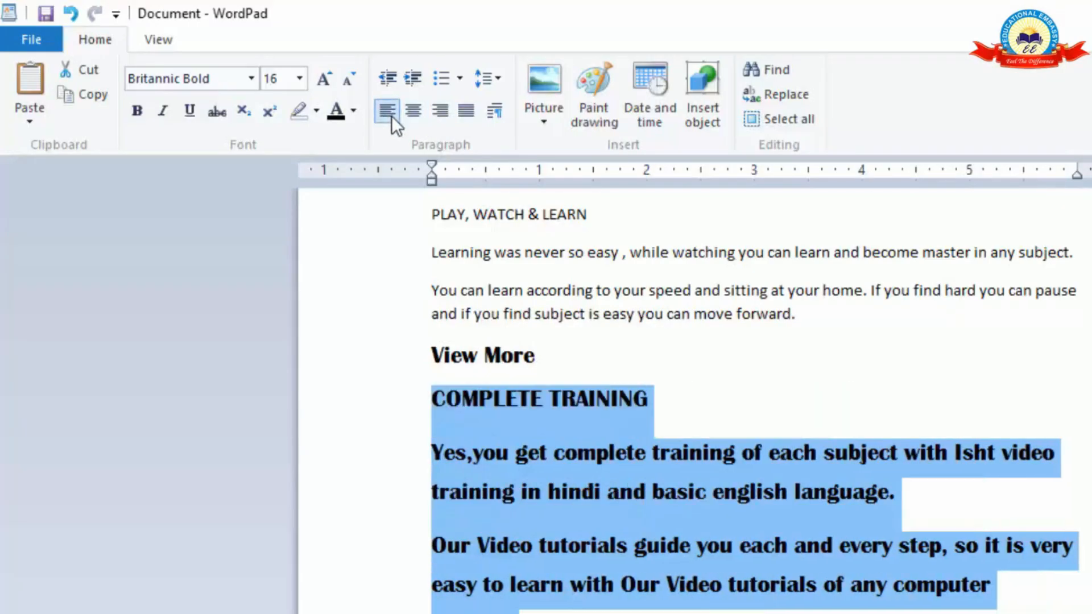
{"action": "left_click", "coordinate": [466, 109]}
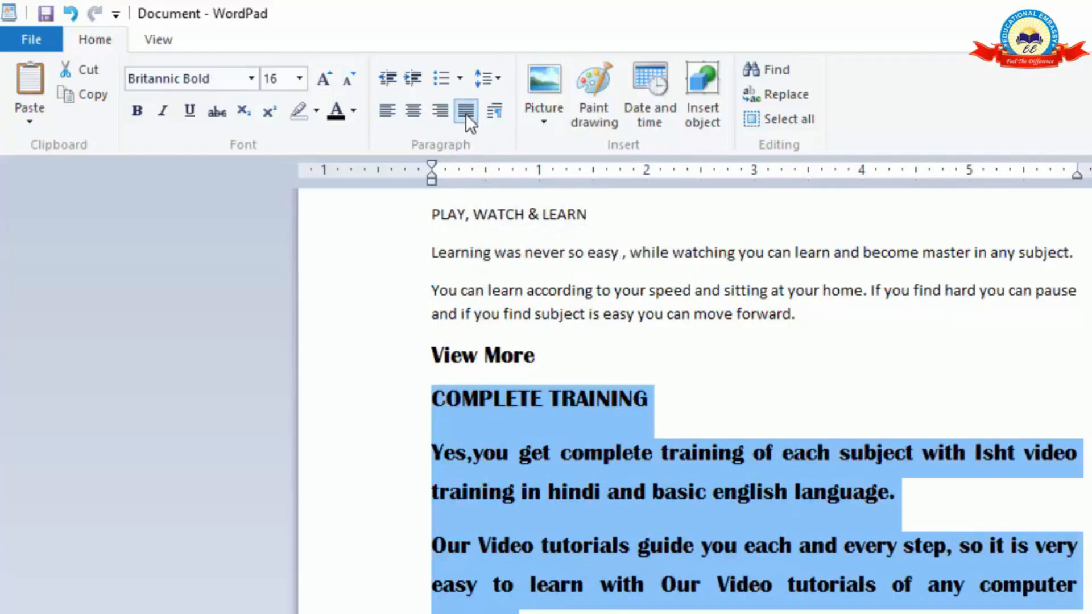
{"action": "left_click", "coordinate": [387, 110]}
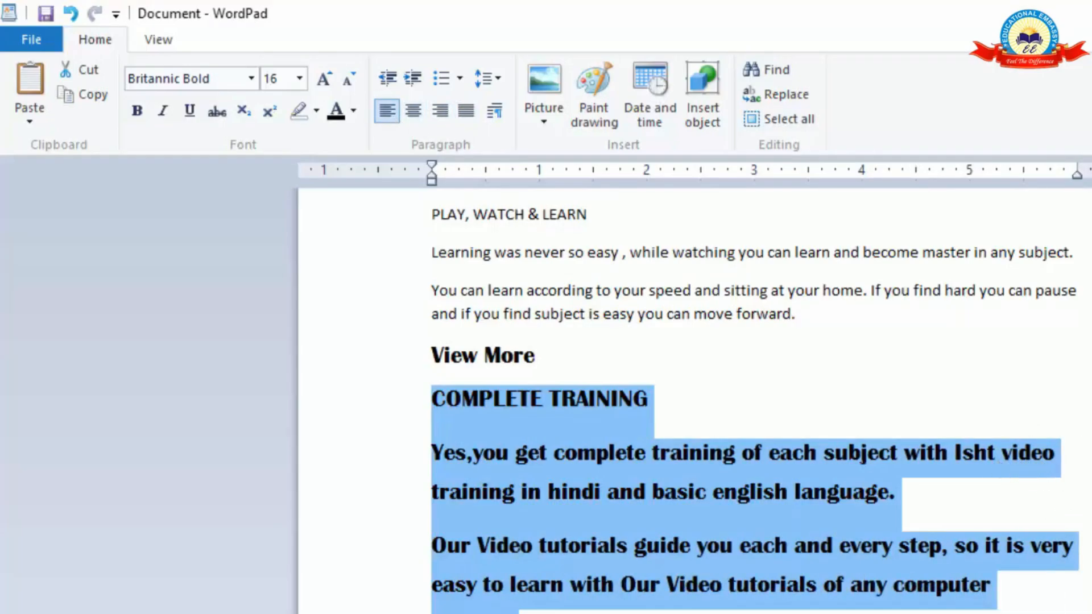
{"action": "left_click", "coordinate": [467, 111]}
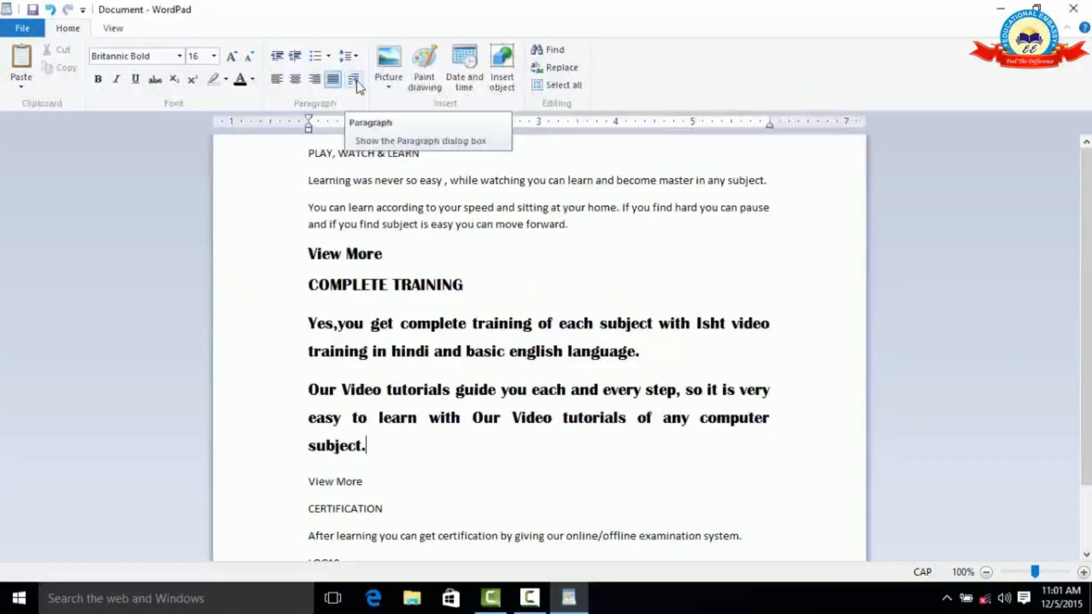
In the paragraph settings for the bold text from "View More" to "subject.", set indentation to left 2", right 1" and first line 2".
{"action": "left_click_drag", "start_coordinate": [373, 448], "coordinate": [289, 269]}
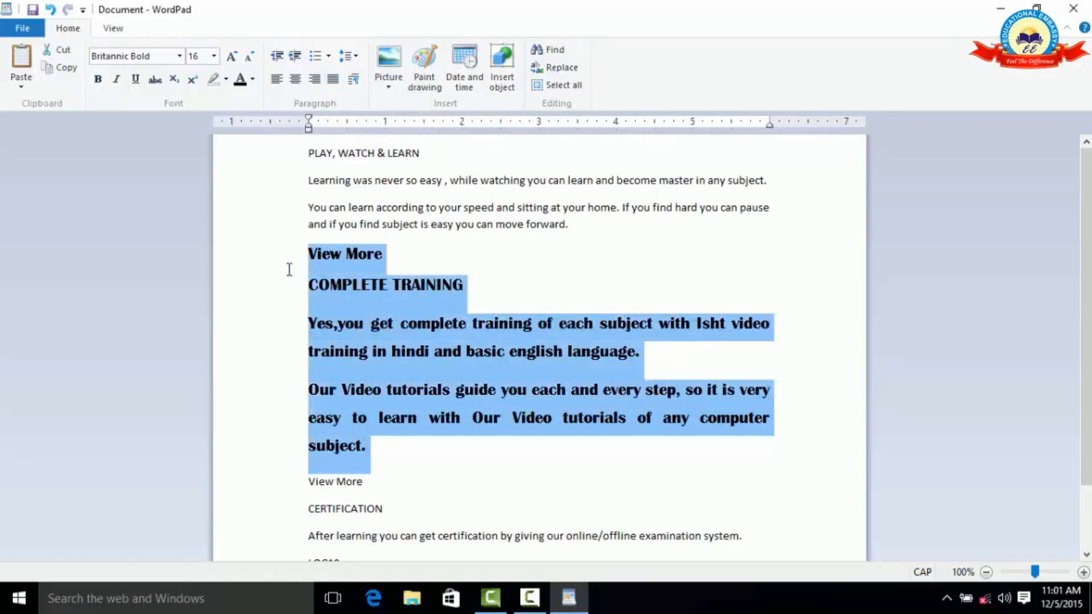
{"action": "left_click", "coordinate": [354, 80]}
{"action": "left_click_drag", "start_coordinate": [559, 160], "coordinate": [712, 136]}
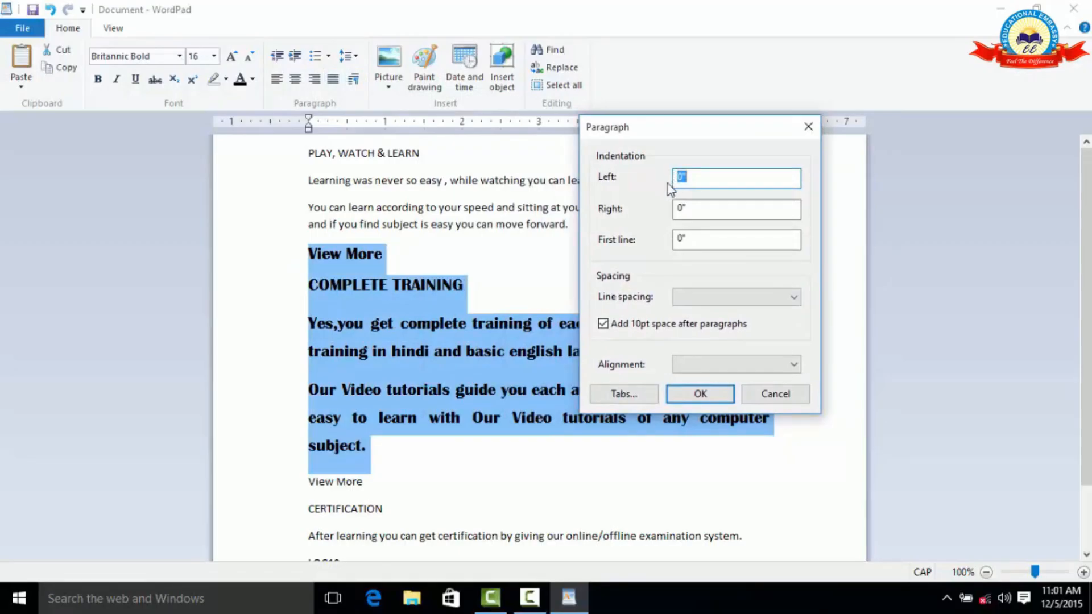
{"action": "left_click", "coordinate": [680, 178]}
{"action": "double_click", "coordinate": [680, 178]}
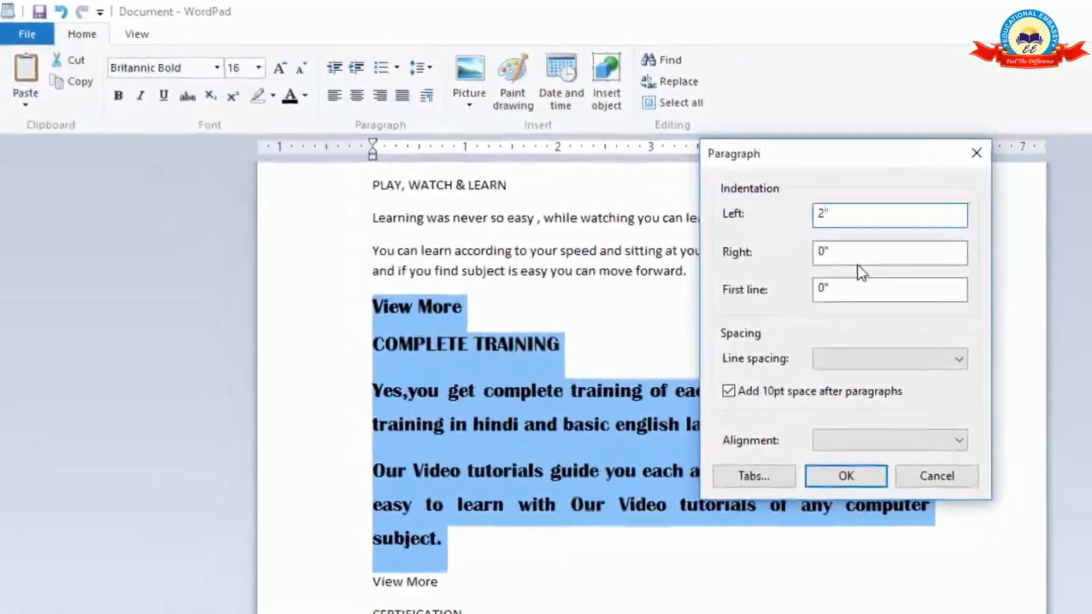
{"action": "type", "text": "2"}
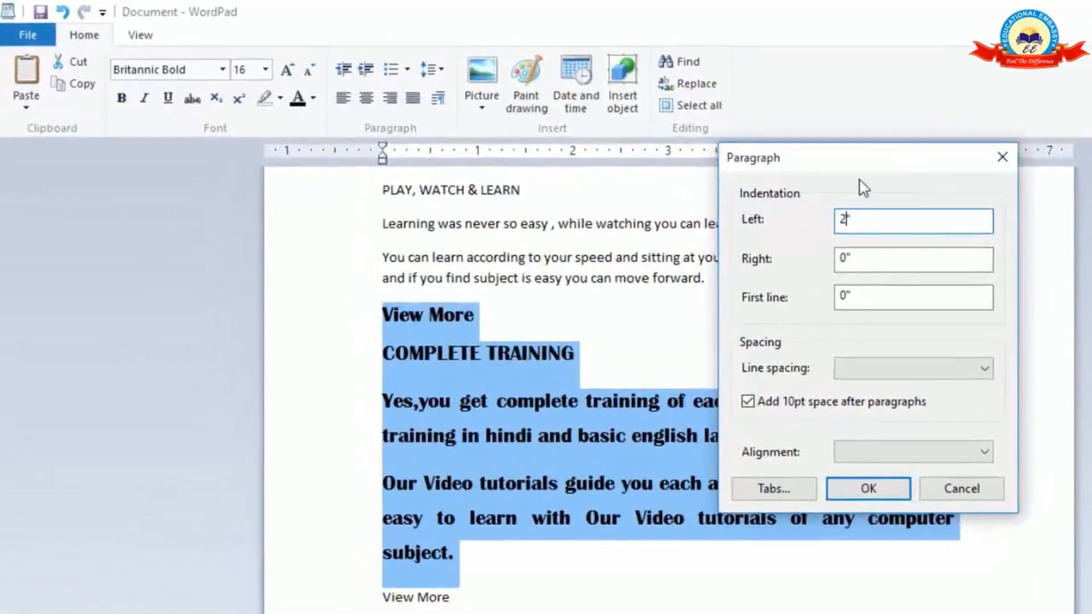
{"action": "left_click", "coordinate": [845, 259]}
{"action": "double_click", "coordinate": [846, 259]}
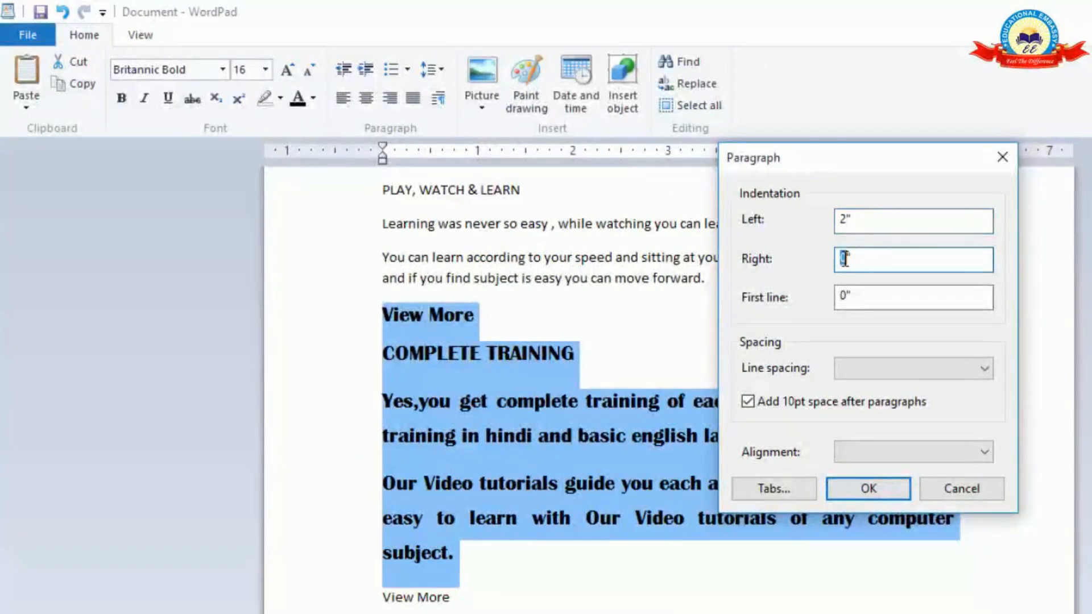
{"action": "type", "text": "1"}
{"action": "left_click", "coordinate": [842, 297]}
{"action": "double_click", "coordinate": [842, 297]}
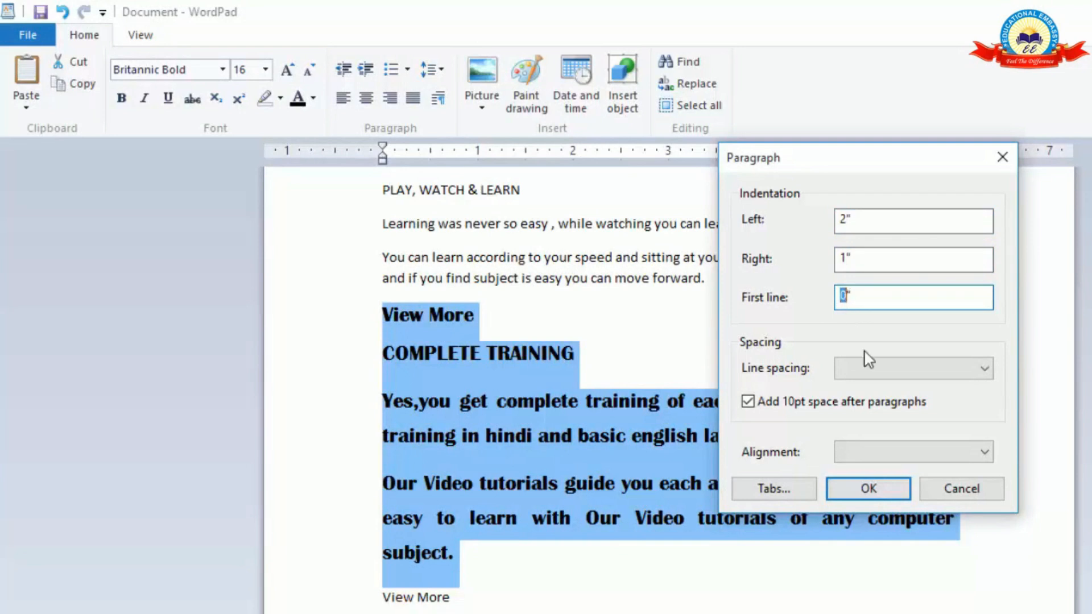
{"action": "type", "text": "2"}
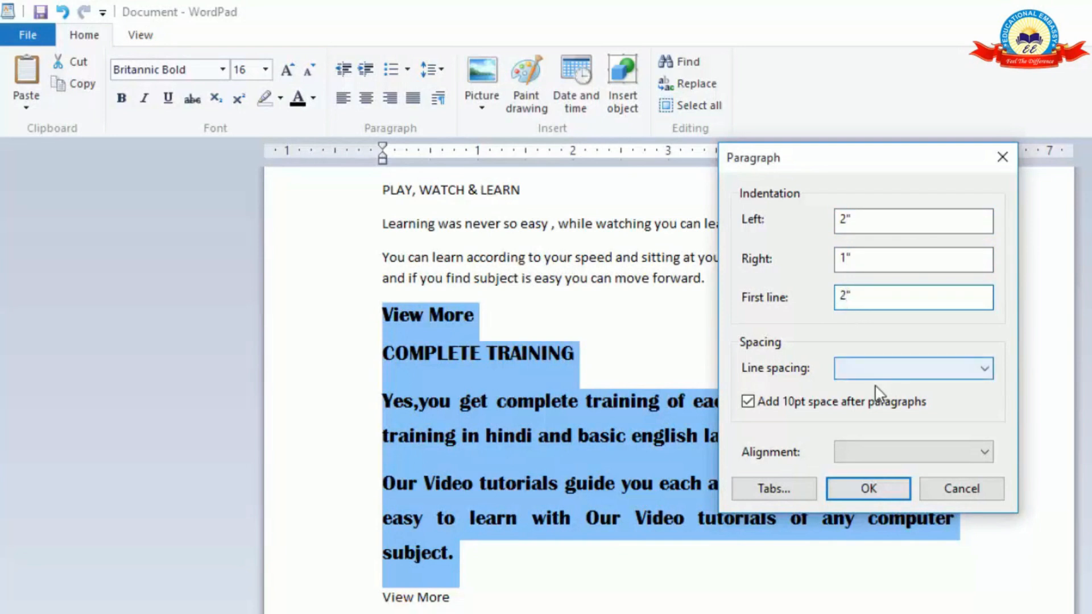
Set the line spacing to 1.50 and the alignment to Left, and apply the paragraph settings to the selected bold text.
{"action": "left_click", "coordinate": [845, 374]}
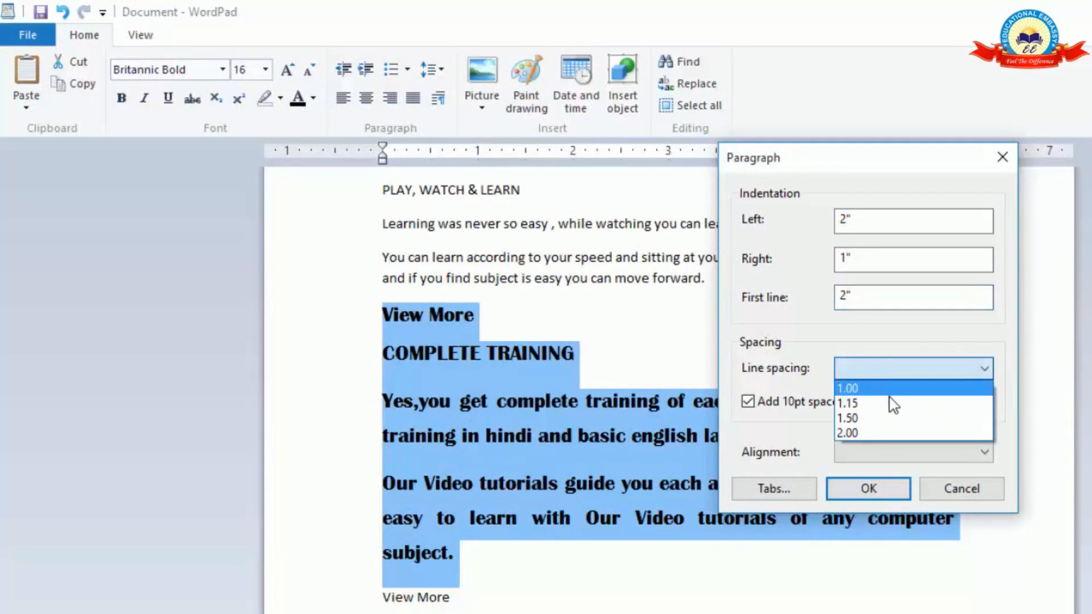
{"action": "left_click", "coordinate": [879, 420]}
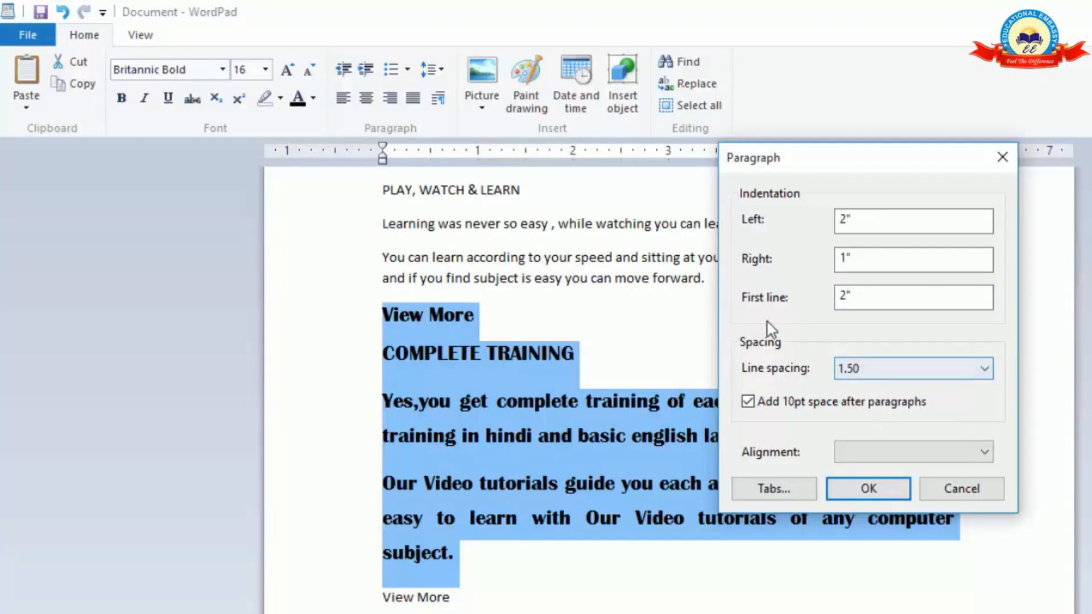
{"action": "left_click", "coordinate": [846, 256]}
{"action": "type", "text": "1"}
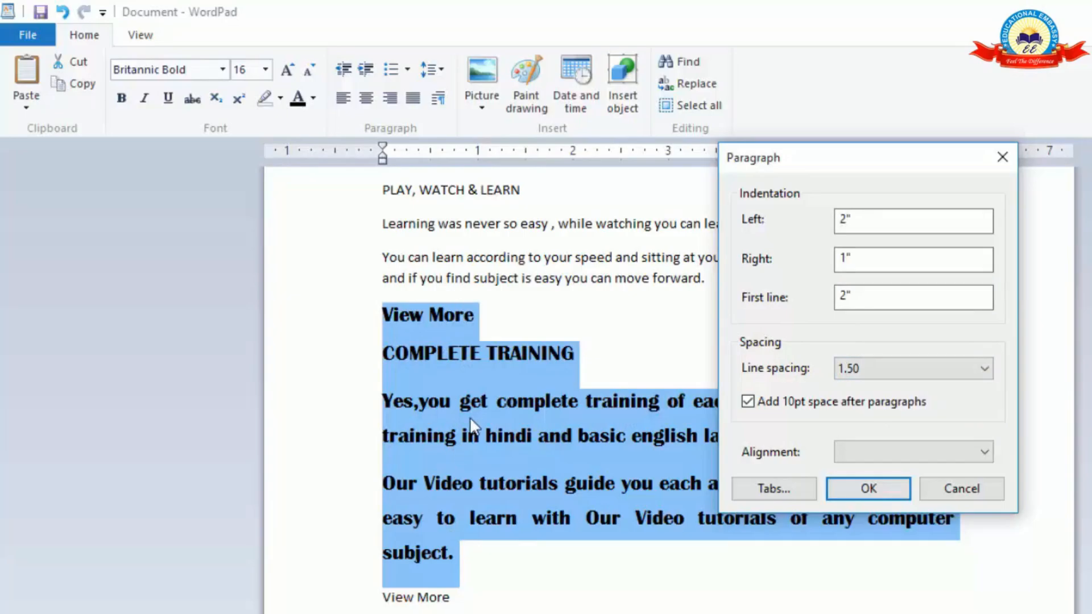
{"action": "left_click", "coordinate": [899, 453]}
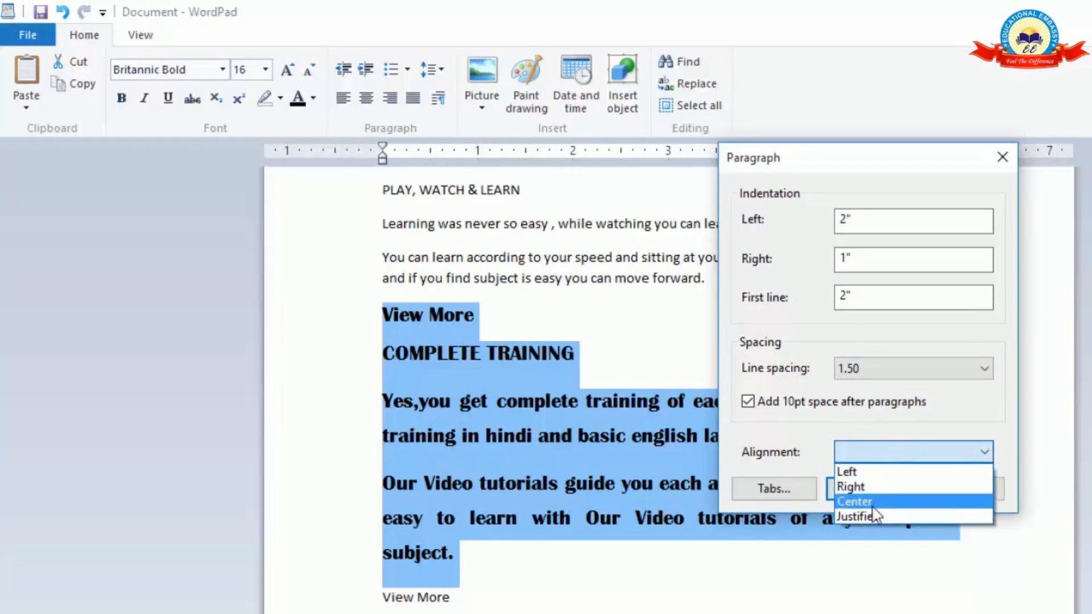
{"action": "left_click", "coordinate": [874, 472]}
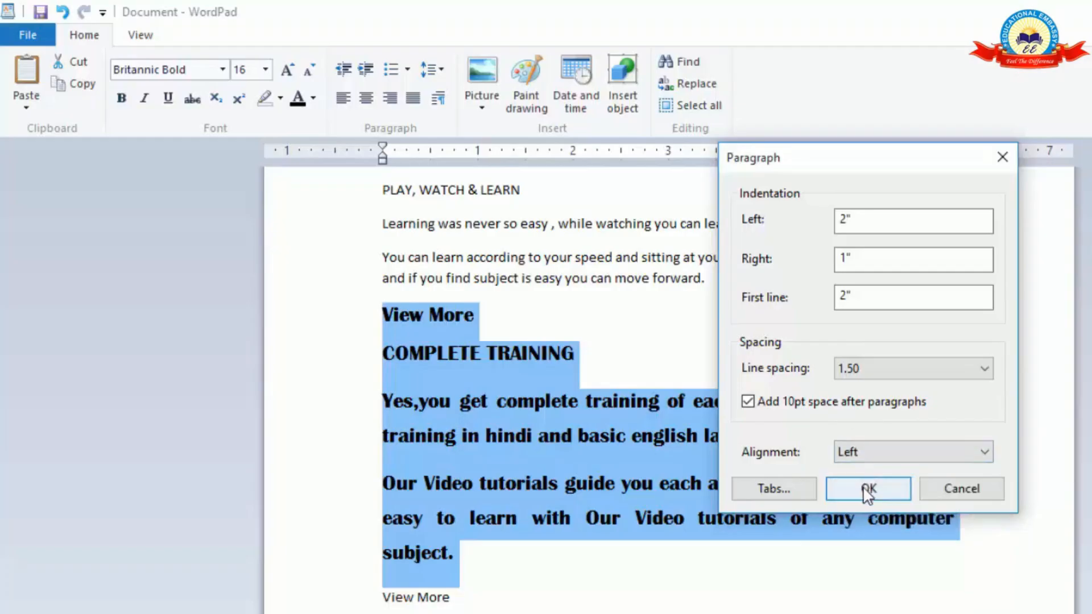
{"action": "left_click", "coordinate": [867, 489]}
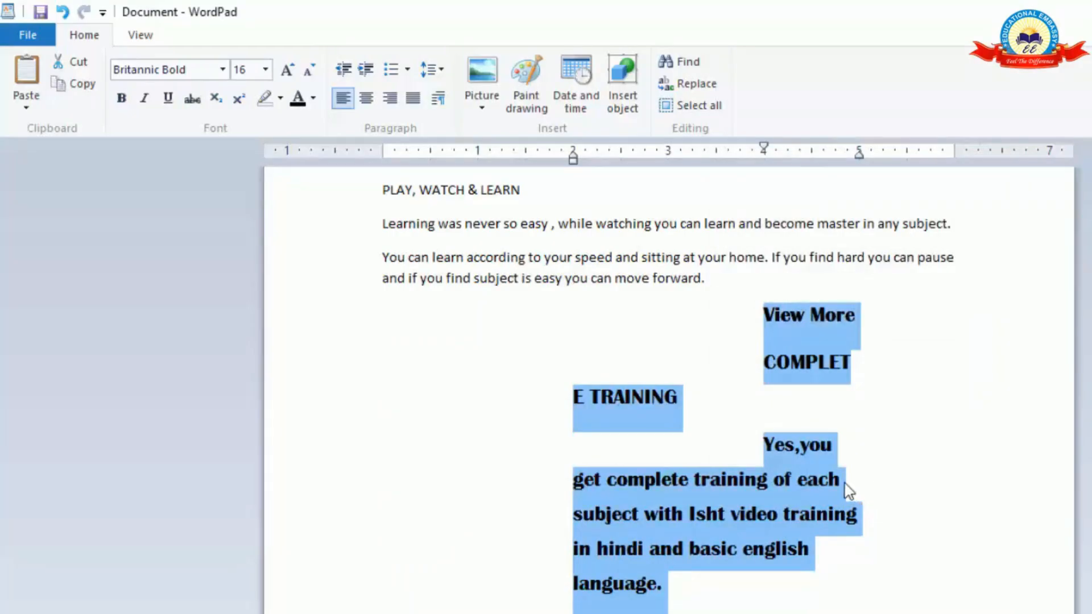
{"action": "scroll", "coordinate": [722, 505], "scroll_direction": "down", "scroll_amount": 5}
{"action": "scroll", "coordinate": [727, 512], "scroll_direction": "up", "scroll_amount": 5}
{"action": "scroll", "coordinate": [739, 455], "scroll_direction": "up", "scroll_amount": 1}
{"action": "scroll", "coordinate": [788, 483], "scroll_direction": "down", "scroll_amount": 3}
{"action": "scroll", "coordinate": [789, 539], "scroll_direction": "down", "scroll_amount": 3}
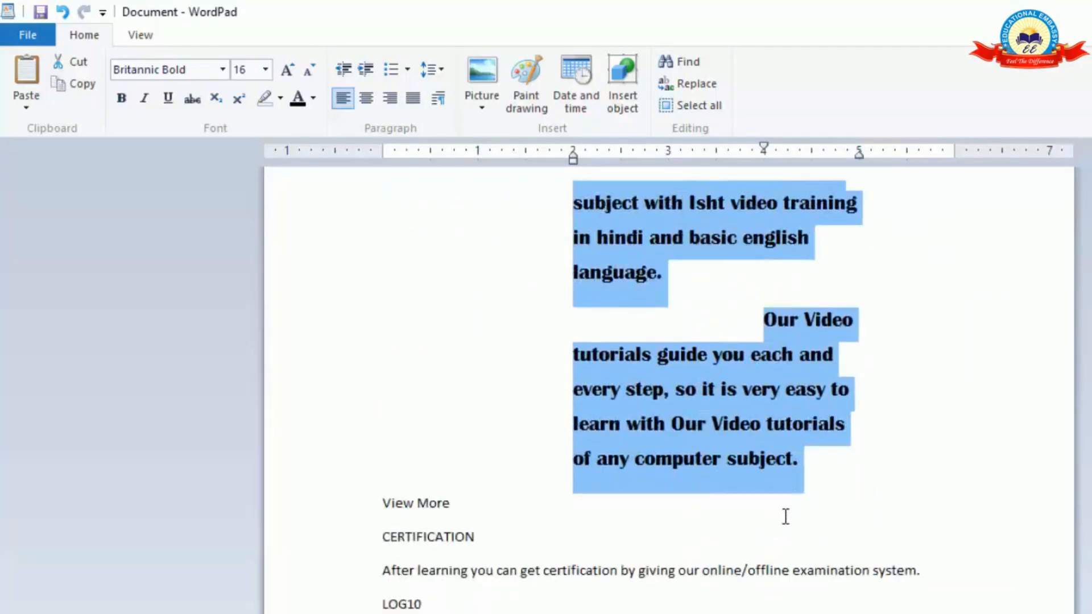
{"action": "scroll", "coordinate": [784, 507], "scroll_direction": "up", "scroll_amount": 3}
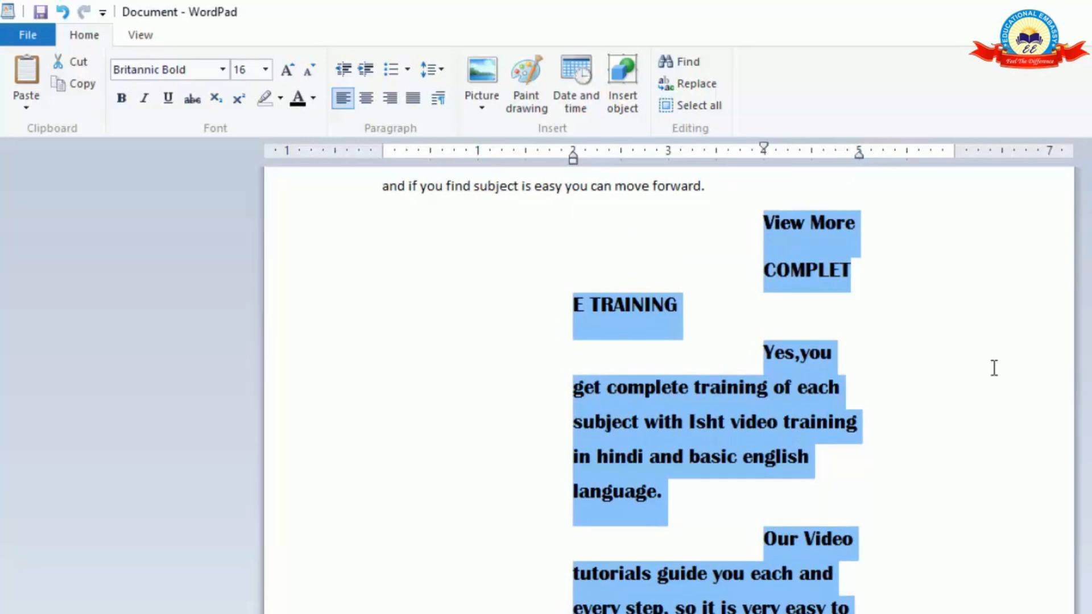
Undo the paragraph settings and the preceding alignment changes back to the centered "COMPLETE TRAINING" section.
{"action": "key", "text": "ctrl+z"}
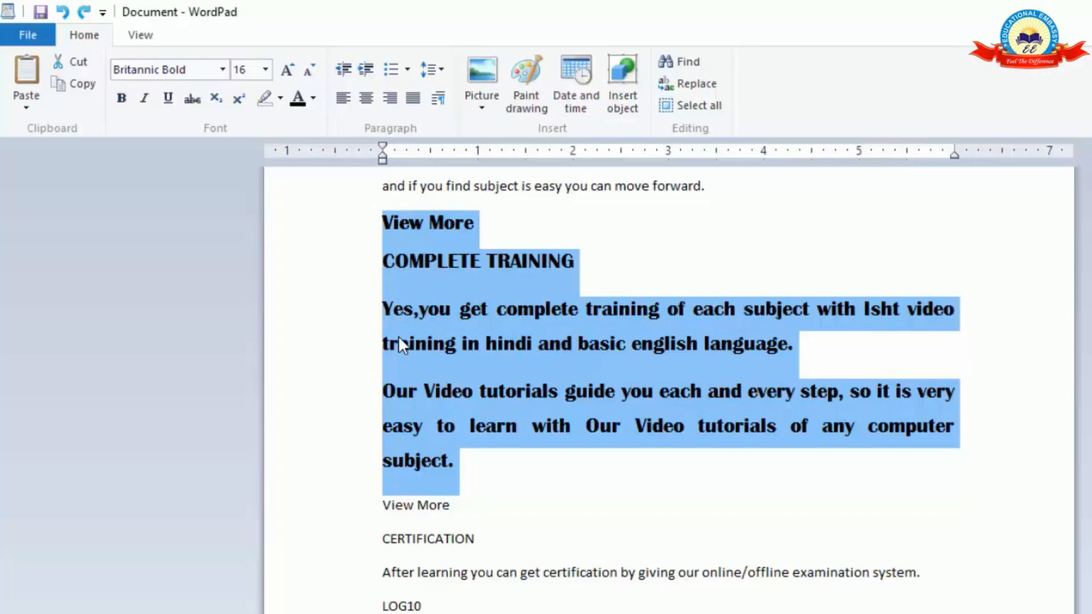
{"action": "left_click", "coordinate": [64, 13]}
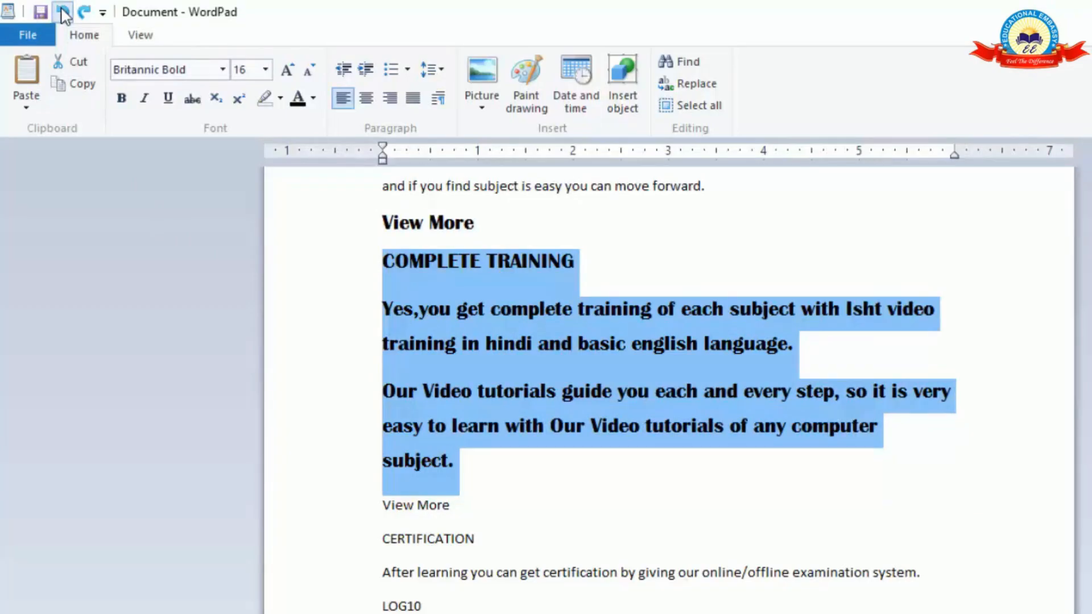
{"action": "left_click", "coordinate": [64, 12]}
{"action": "left_click", "coordinate": [63, 12]}
{"action": "left_click", "coordinate": [64, 13]}
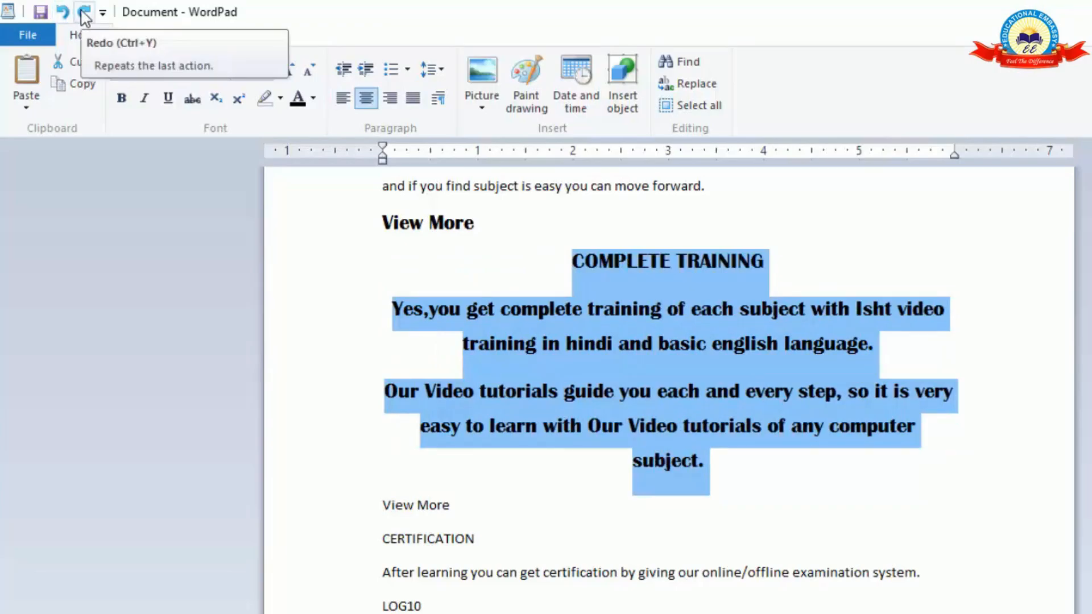
Redo the alignment changes and the paragraph settings, and undo the paragraph settings once more.
{"action": "left_click", "coordinate": [85, 13]}
{"action": "left_click", "coordinate": [84, 12]}
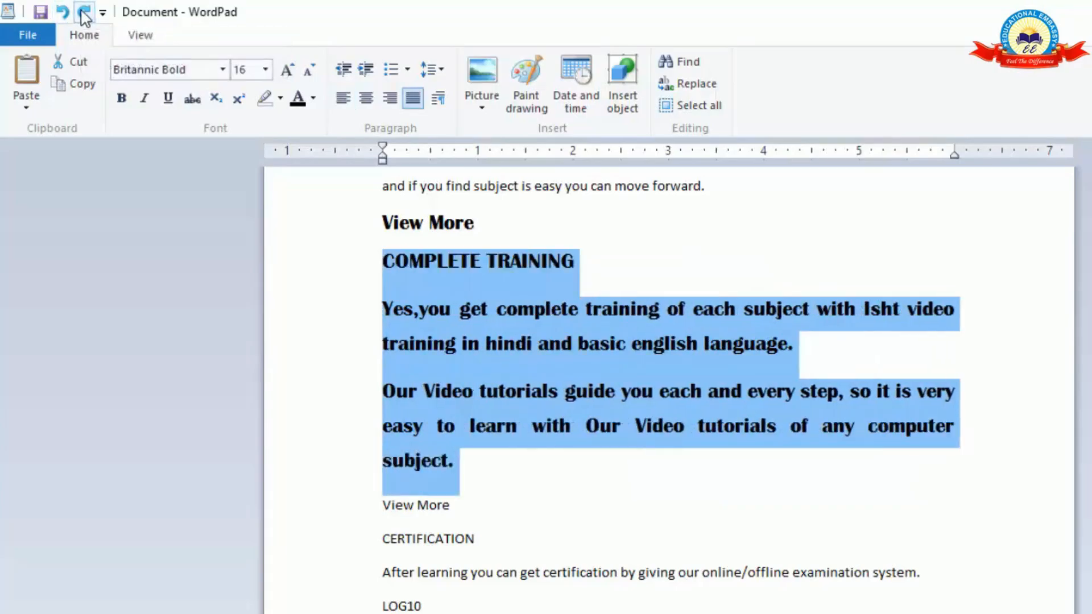
{"action": "left_click", "coordinate": [84, 13]}
{"action": "left_click", "coordinate": [84, 12]}
{"action": "left_click", "coordinate": [84, 12]}
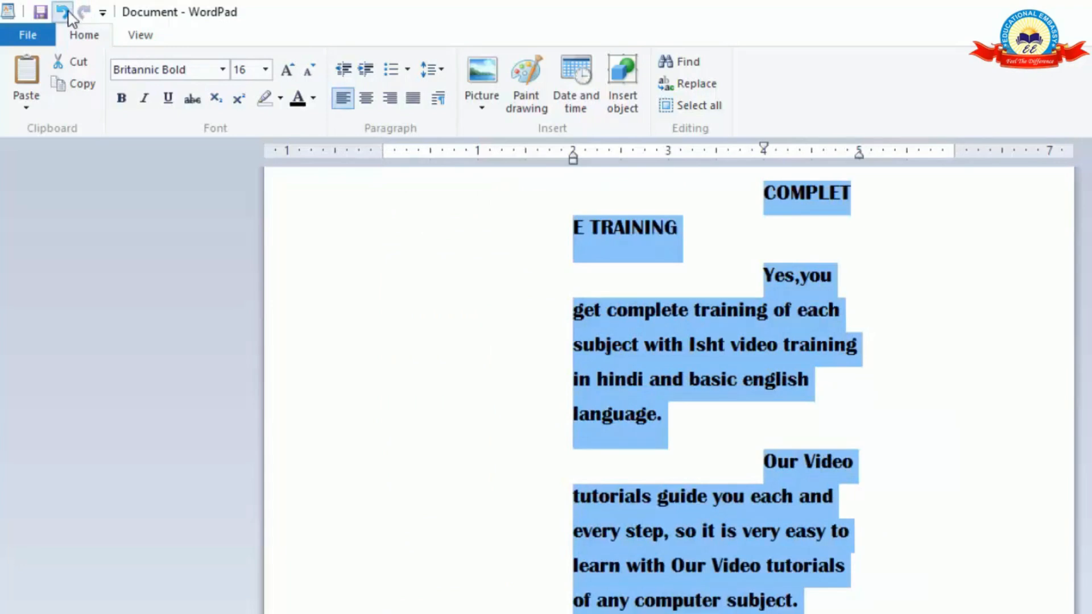
{"action": "left_click", "coordinate": [67, 13]}
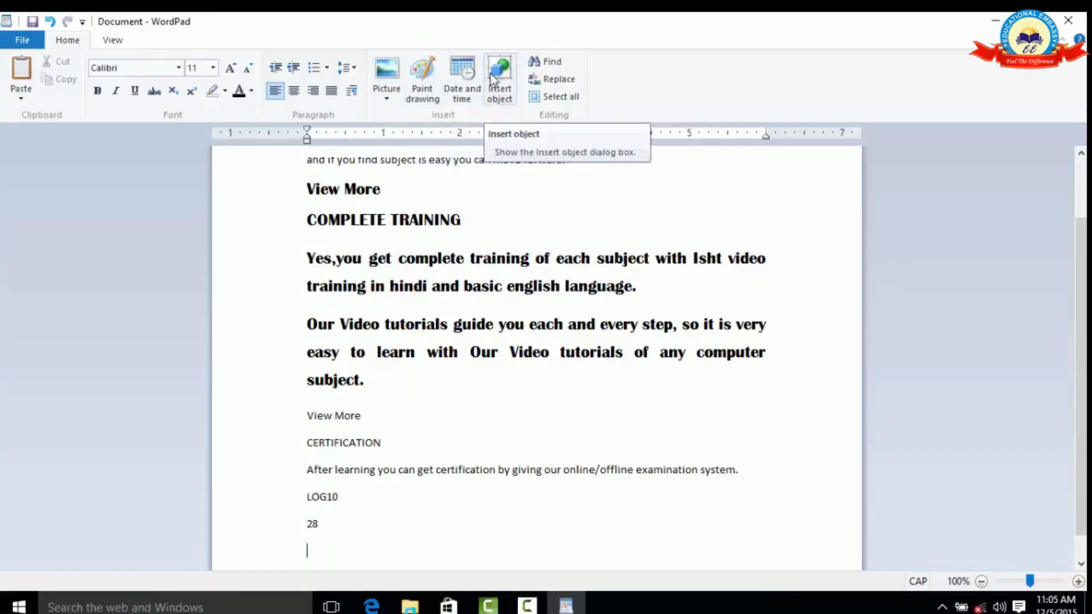
Insert the STAR THREE picture from the Pictures folder below the "28" line at the end of the document.
{"action": "left_click", "coordinate": [385, 71]}
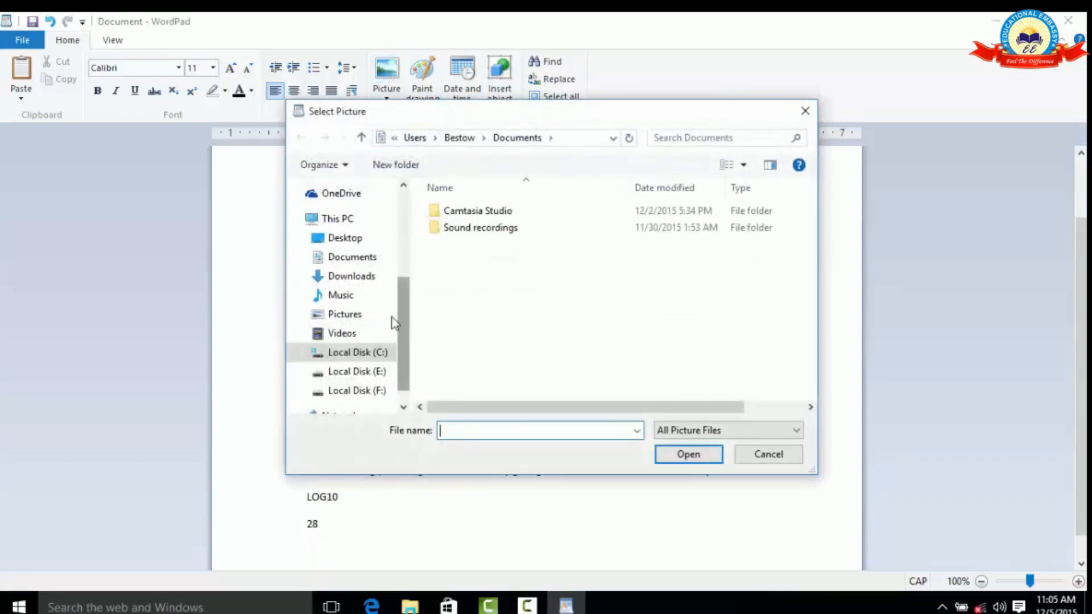
{"action": "left_click", "coordinate": [351, 319]}
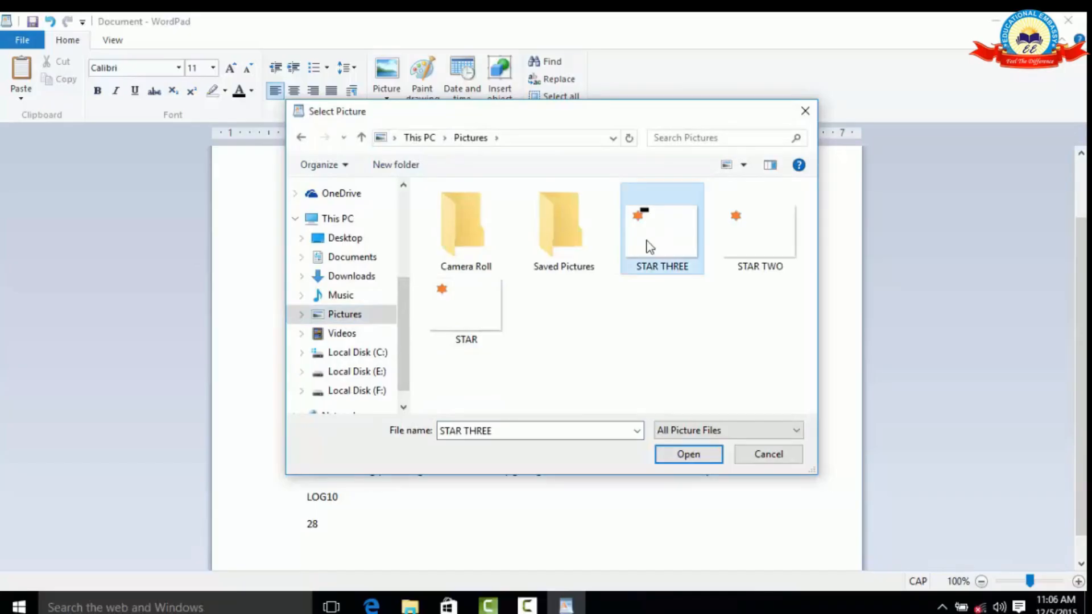
{"action": "left_click", "coordinate": [690, 454]}
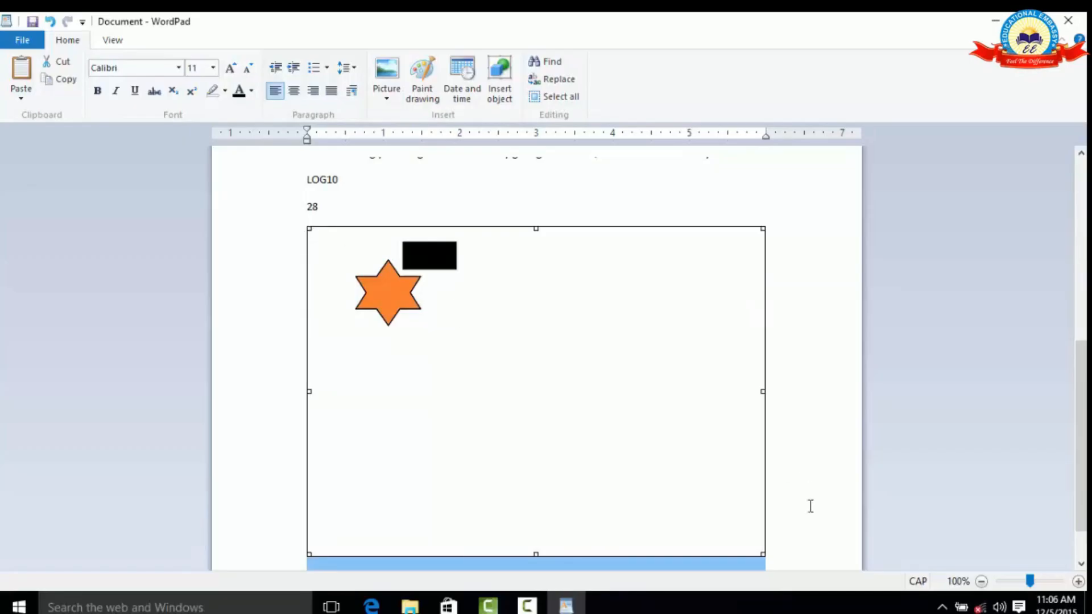
Try resizing the inserted star picture to about 5.4 inches wide and 3.1 inches high, and delete it.
{"action": "left_click_drag", "start_coordinate": [760, 548], "coordinate": [641, 467]}
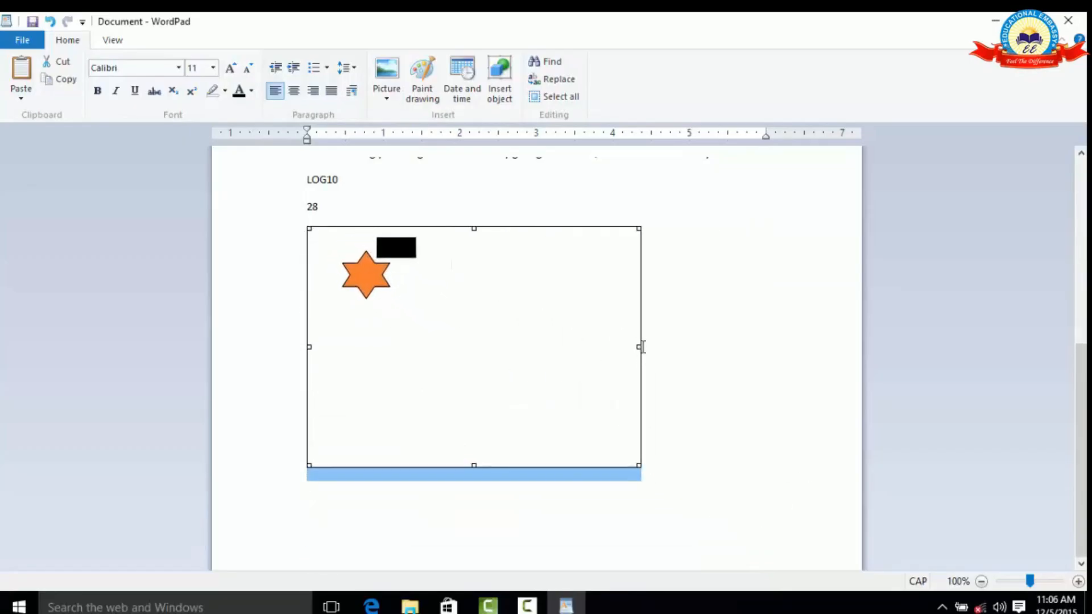
{"action": "left_click_drag", "start_coordinate": [638, 345], "coordinate": [719, 344]}
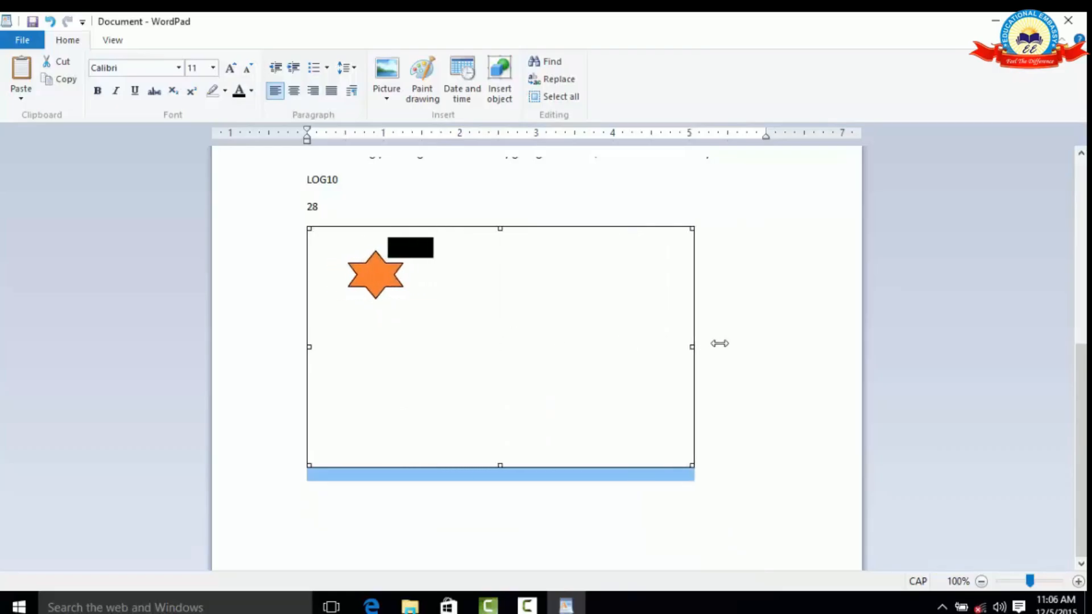
{"action": "left_click", "coordinate": [775, 306]}
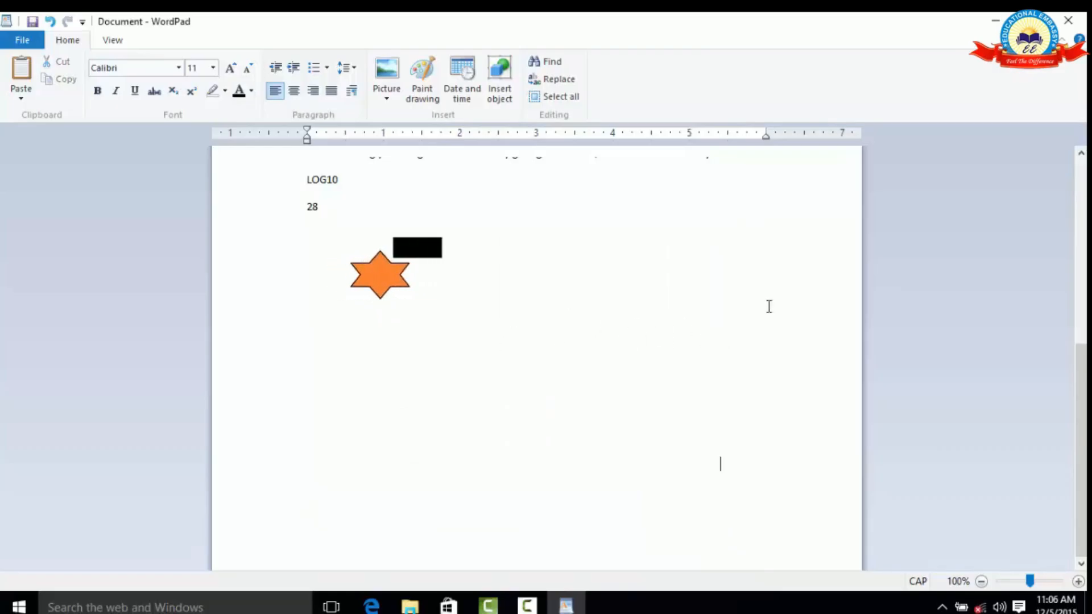
{"action": "left_click", "coordinate": [525, 313]}
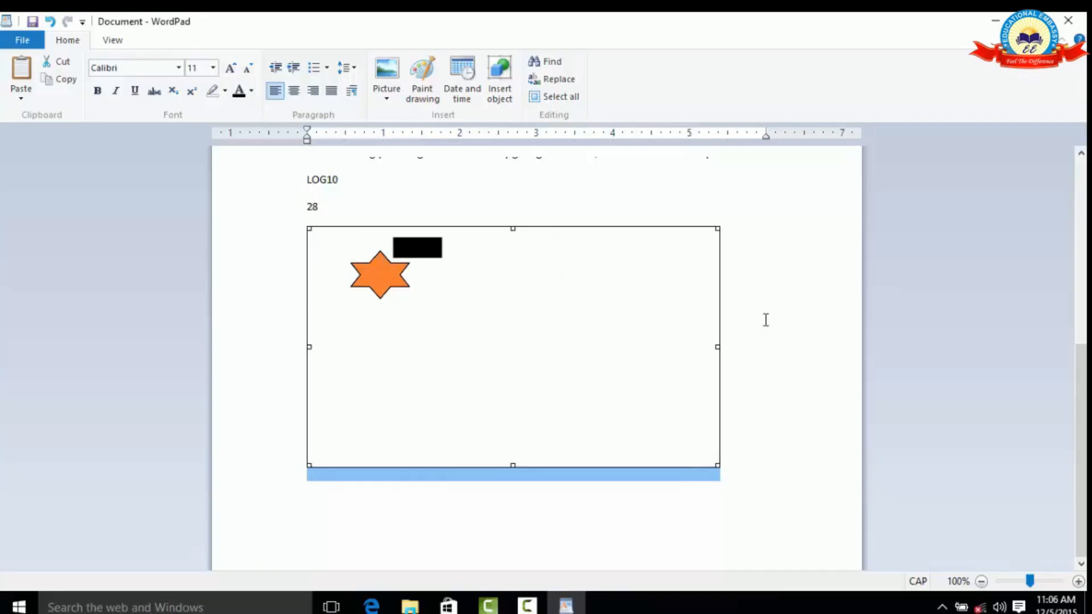
{"action": "key", "text": "Delete"}
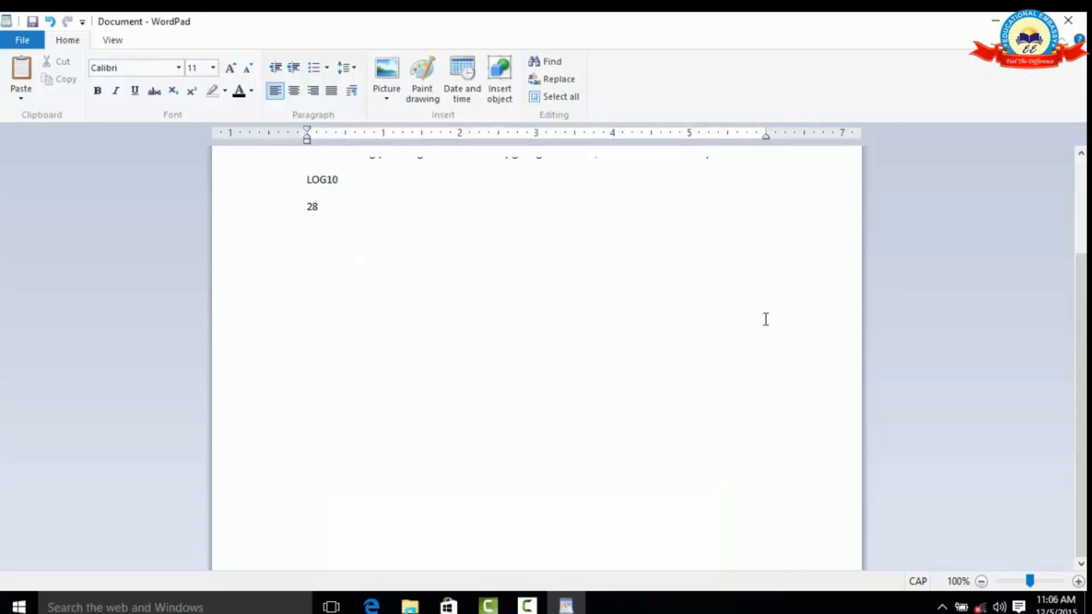
Insert a blank Paint drawing below the "28" line and close Paint to return to the document.
{"action": "left_click", "coordinate": [425, 93]}
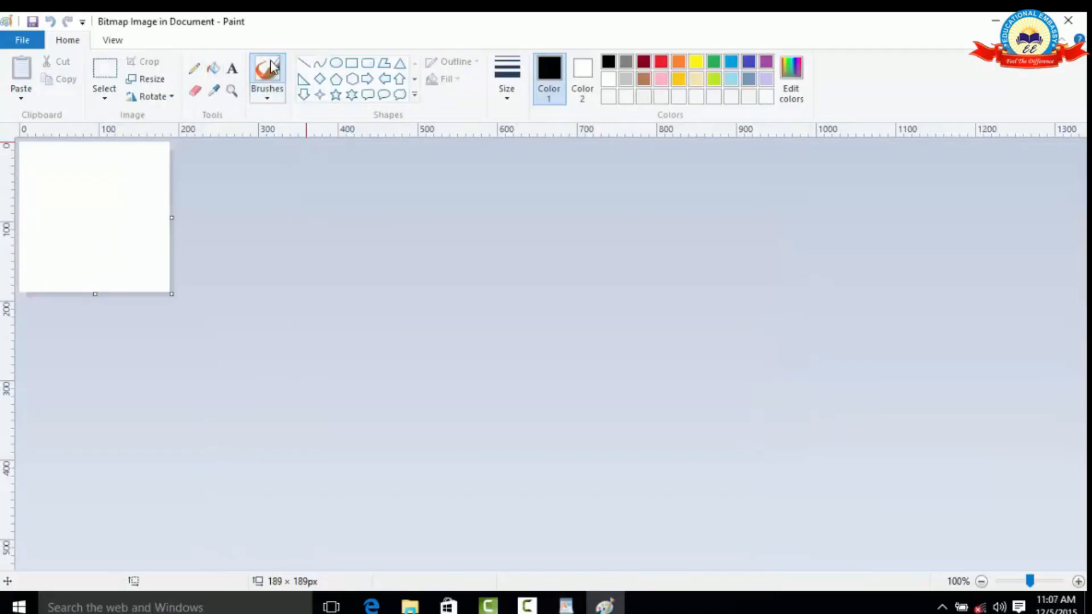
{"action": "left_click", "coordinate": [1067, 21]}
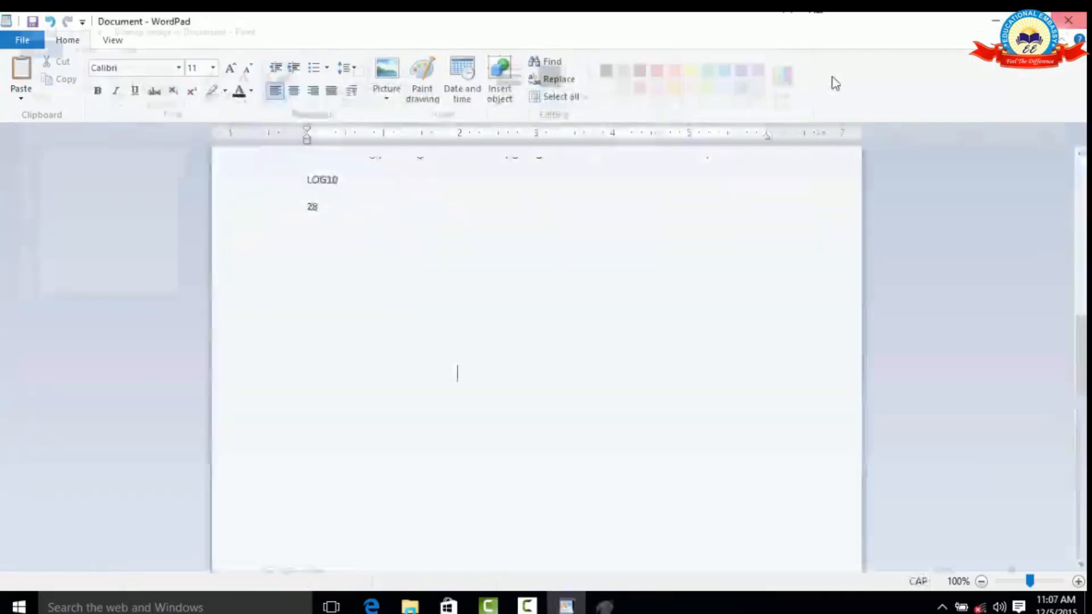
Insert a Paint drawing of a black-outlined five-point star about 132 × 130 px, filled red, and return to the document.
{"action": "left_click", "coordinate": [429, 83]}
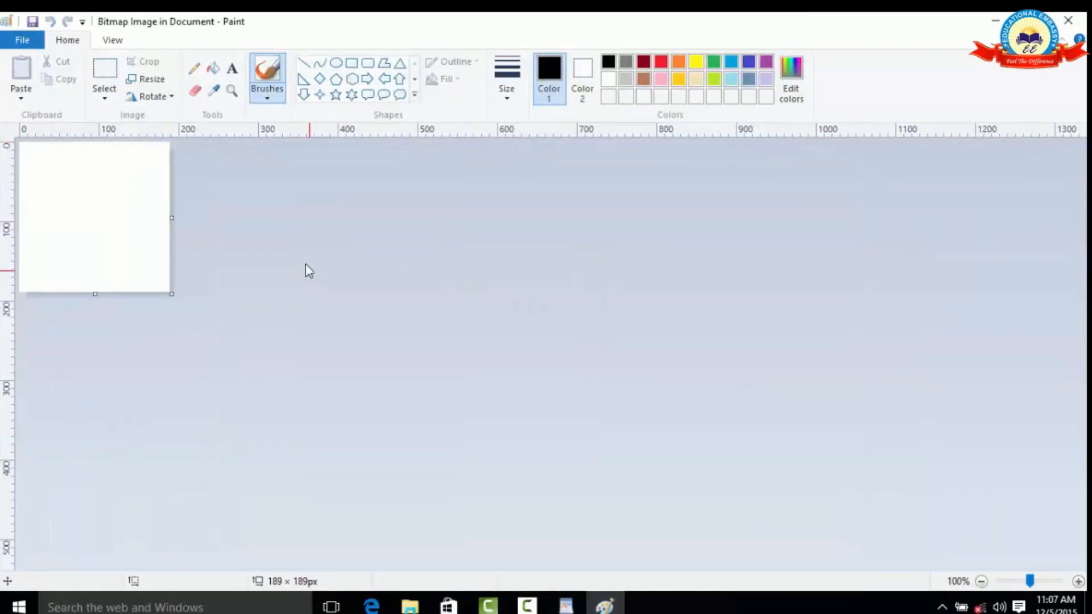
{"action": "left_click", "coordinate": [335, 94]}
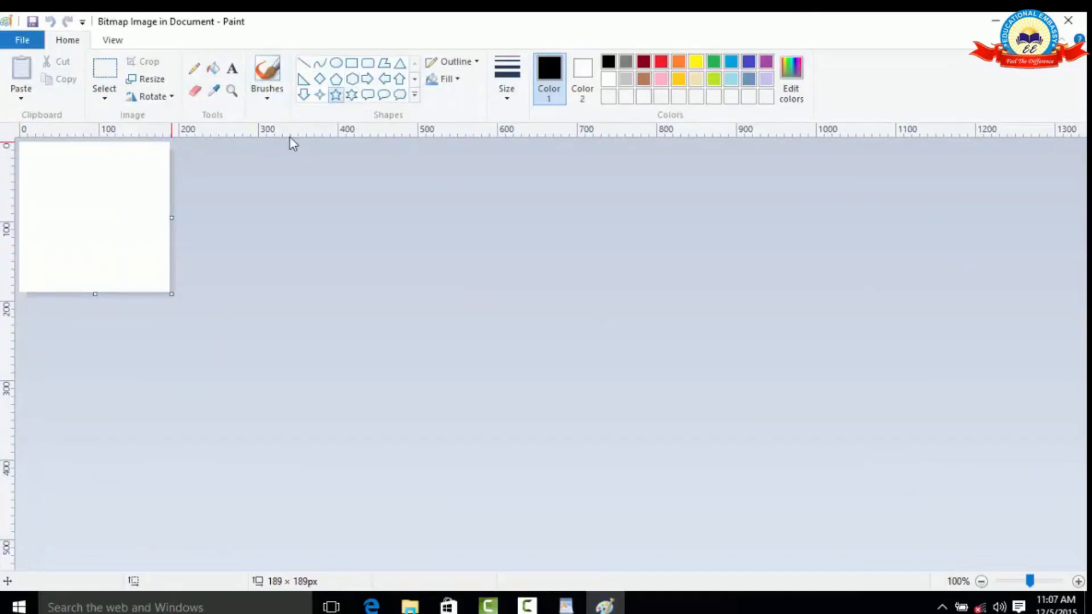
{"action": "left_click_drag", "start_coordinate": [42, 161], "coordinate": [144, 264]}
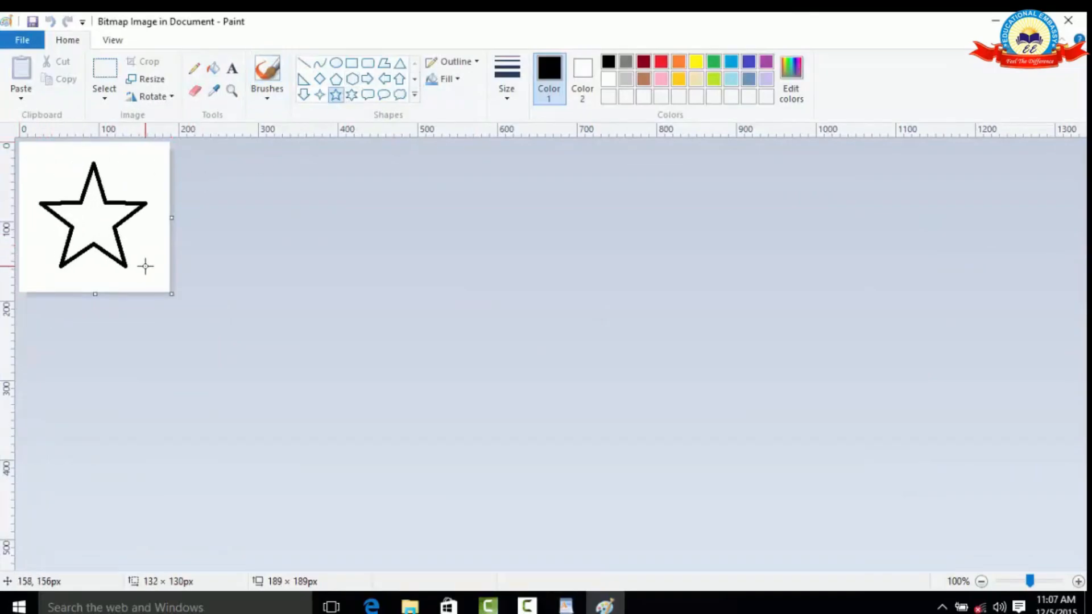
{"action": "left_click", "coordinate": [213, 68]}
{"action": "left_click", "coordinate": [661, 62]}
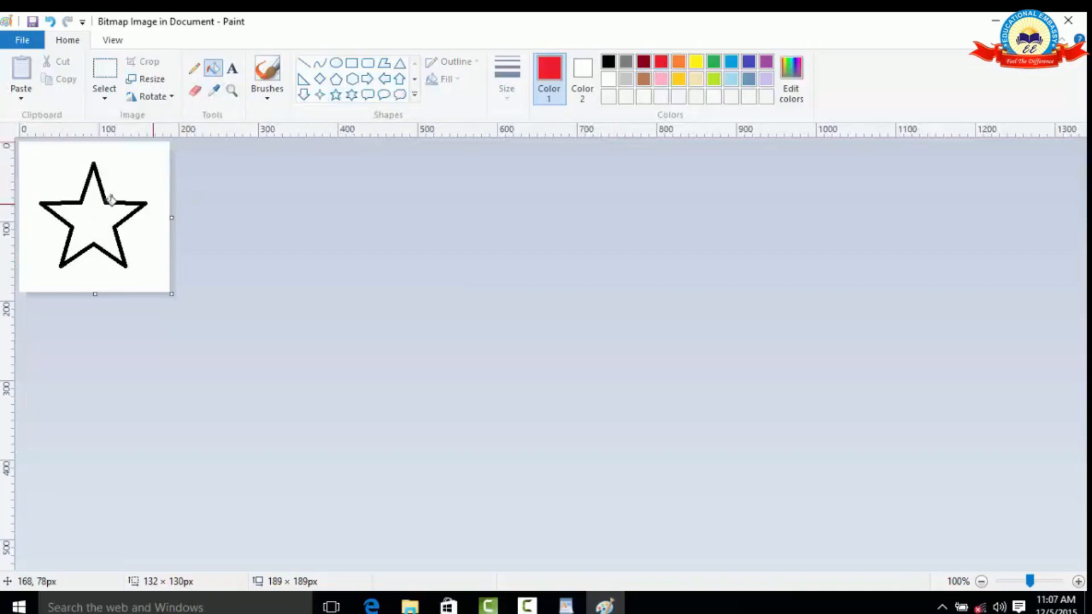
{"action": "left_click", "coordinate": [97, 206]}
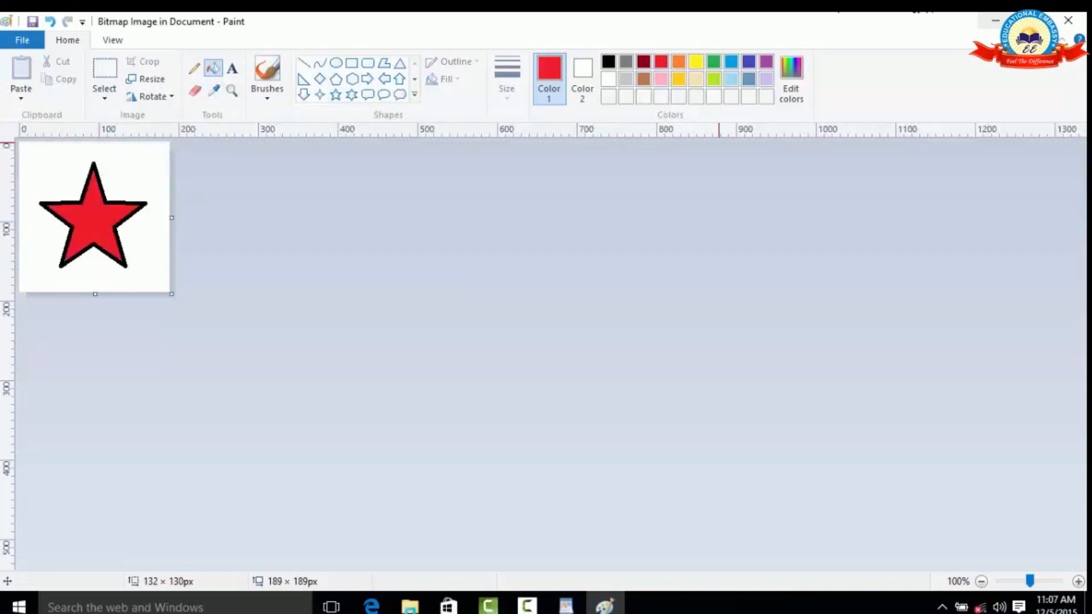
{"action": "left_click", "coordinate": [1068, 20]}
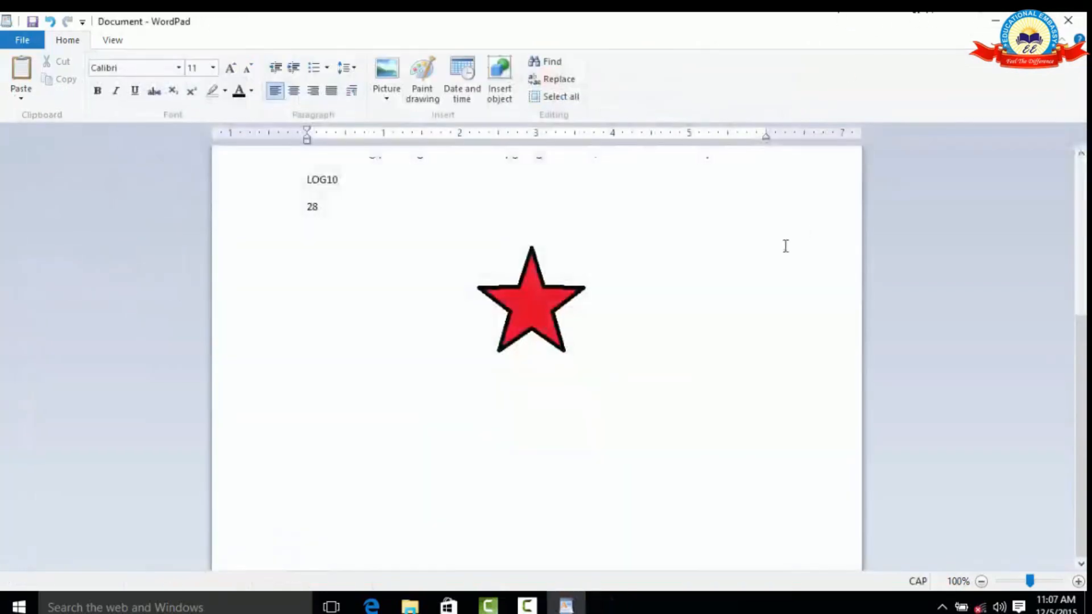
Shrink the inserted star drawing slightly to about 1.9 inches wide and deselect it.
{"action": "left_click", "coordinate": [516, 310]}
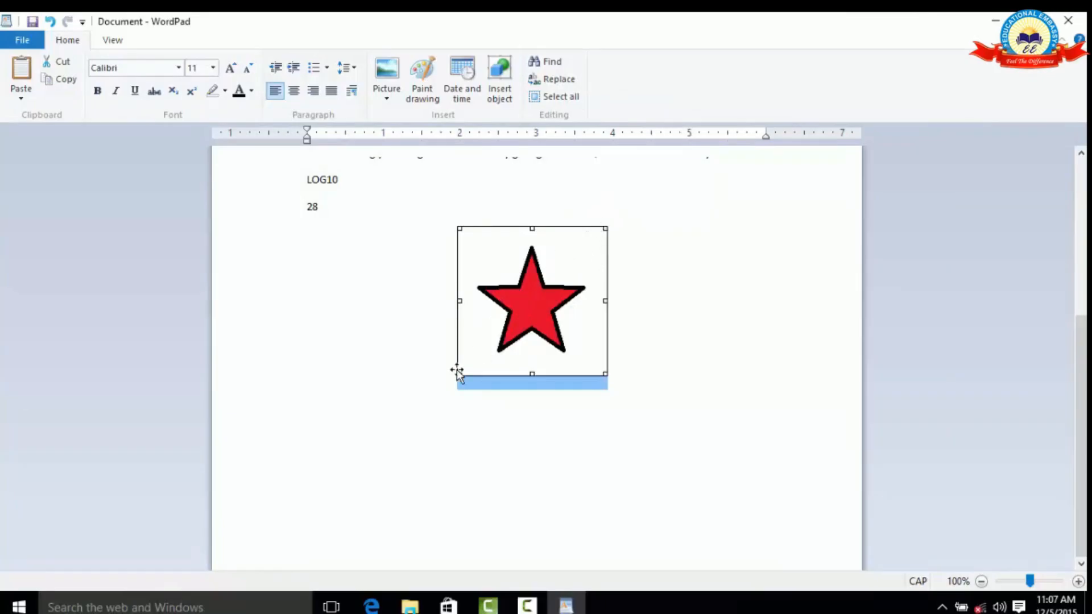
{"action": "left_click_drag", "start_coordinate": [449, 383], "coordinate": [417, 398]}
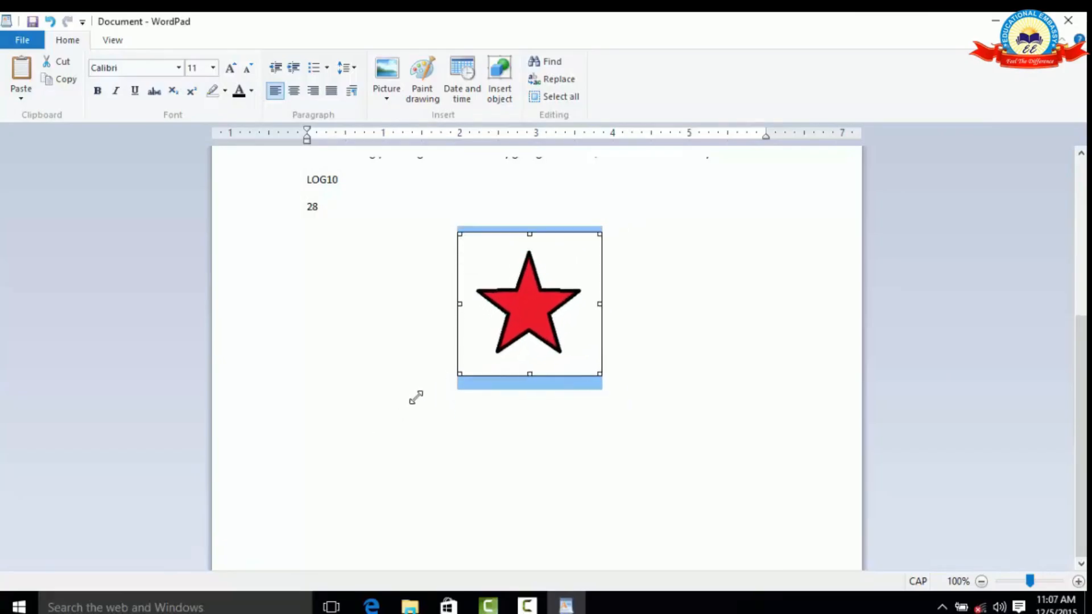
{"action": "left_click", "coordinate": [672, 298]}
Reopen the star drawing in Paint, return to the document, and delete the drawing.
{"action": "left_click", "coordinate": [546, 305]}
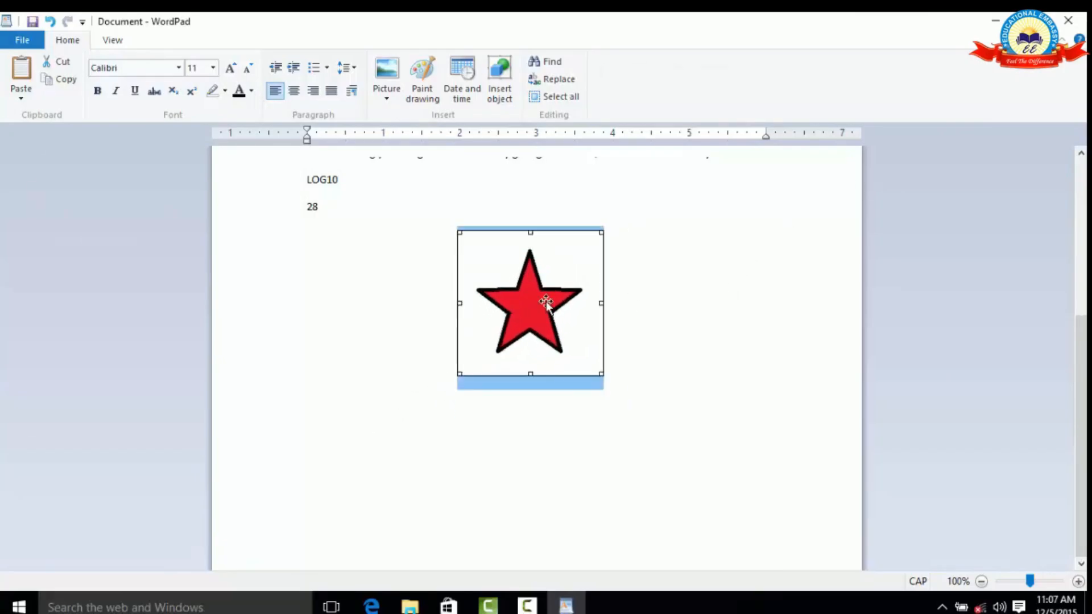
{"action": "double_click", "coordinate": [546, 305]}
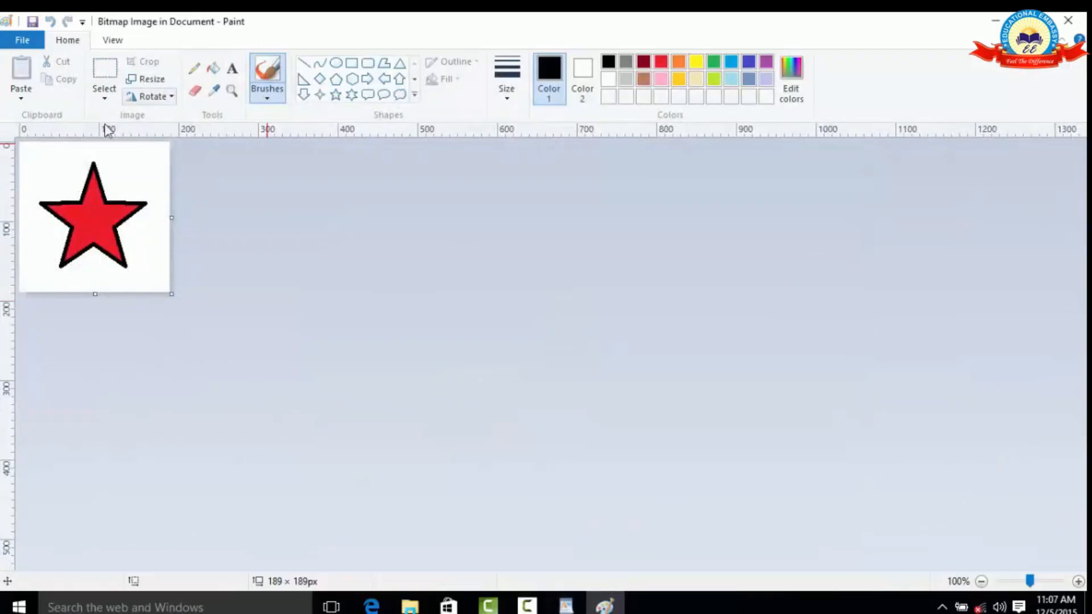
{"action": "left_click", "coordinate": [1067, 24]}
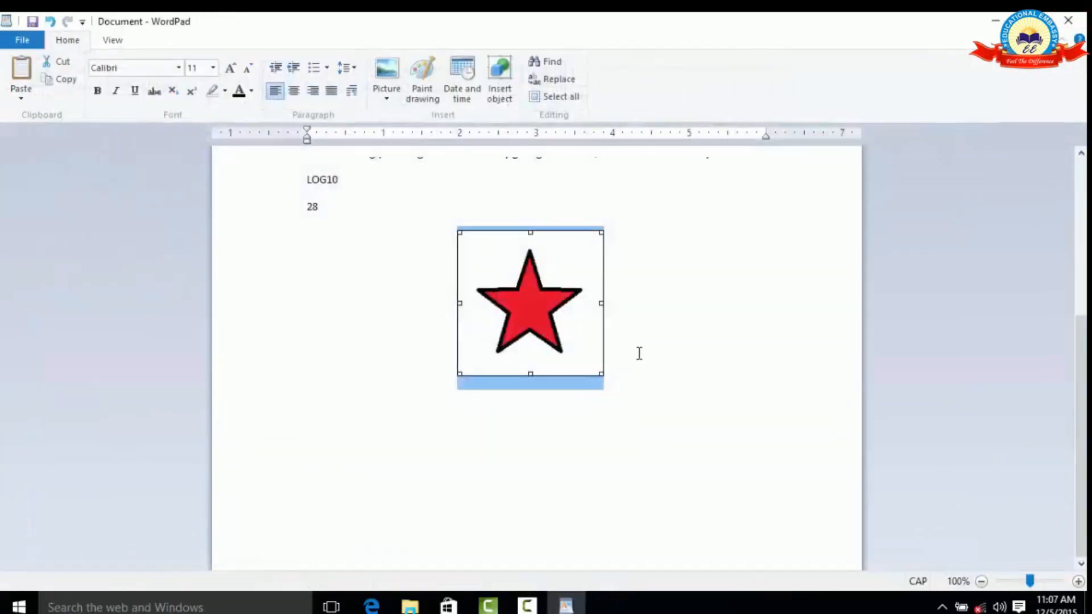
{"action": "left_click", "coordinate": [629, 350]}
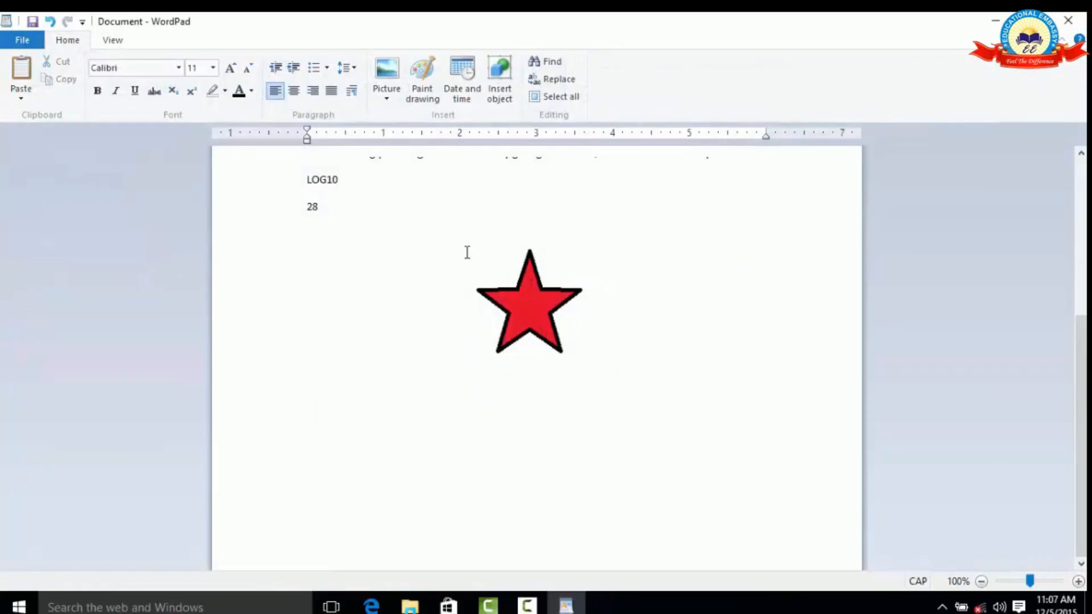
{"action": "left_click", "coordinate": [550, 302]}
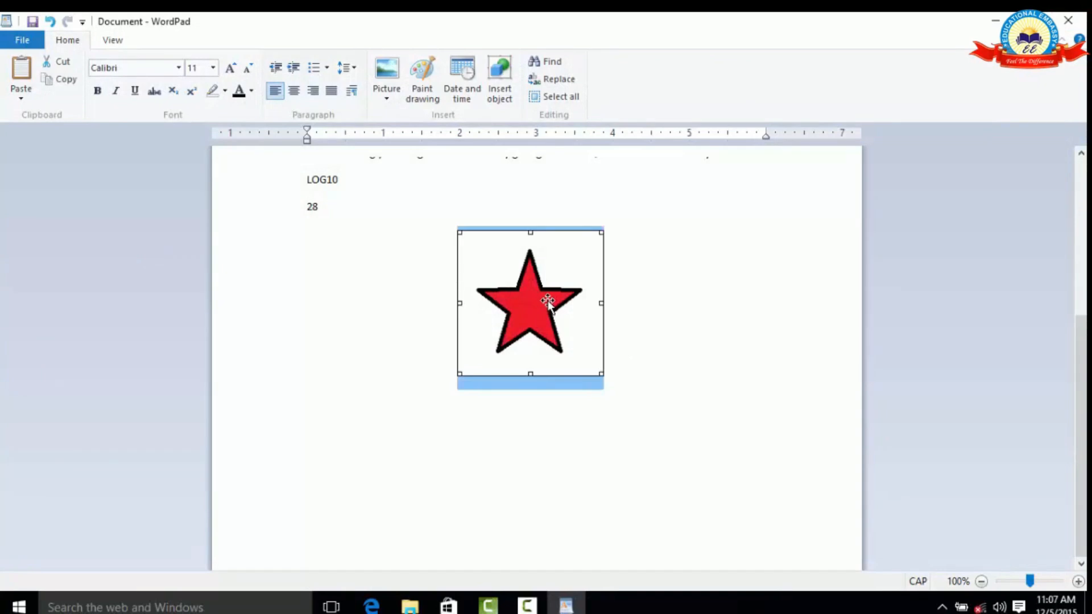
{"action": "key", "text": "Delete"}
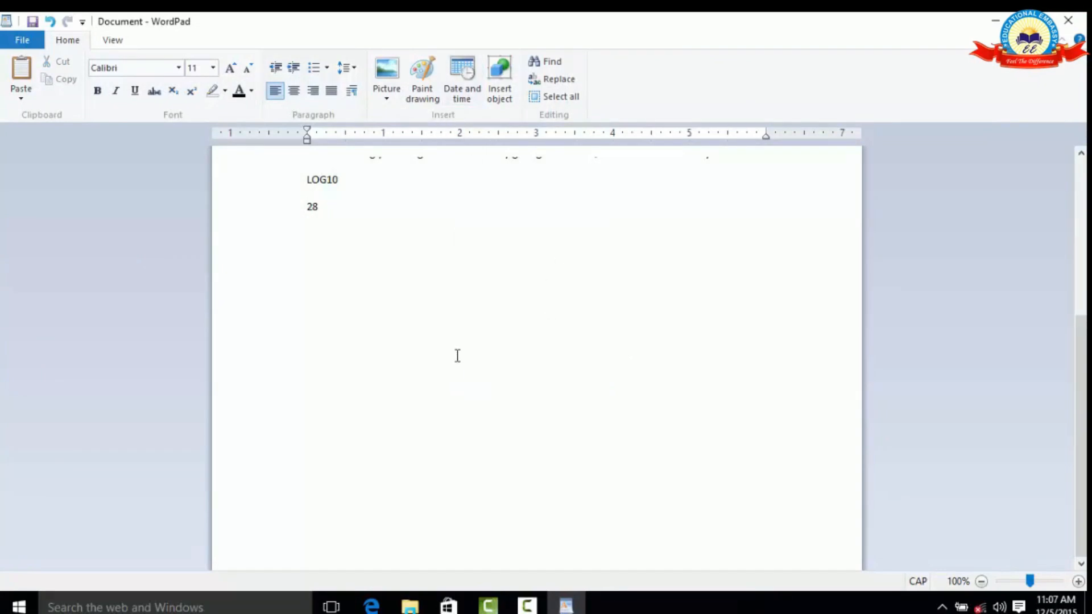
Insert the current date below the "28" line in the format "Saturday, December 5, 2015".
{"action": "left_click", "coordinate": [463, 69]}
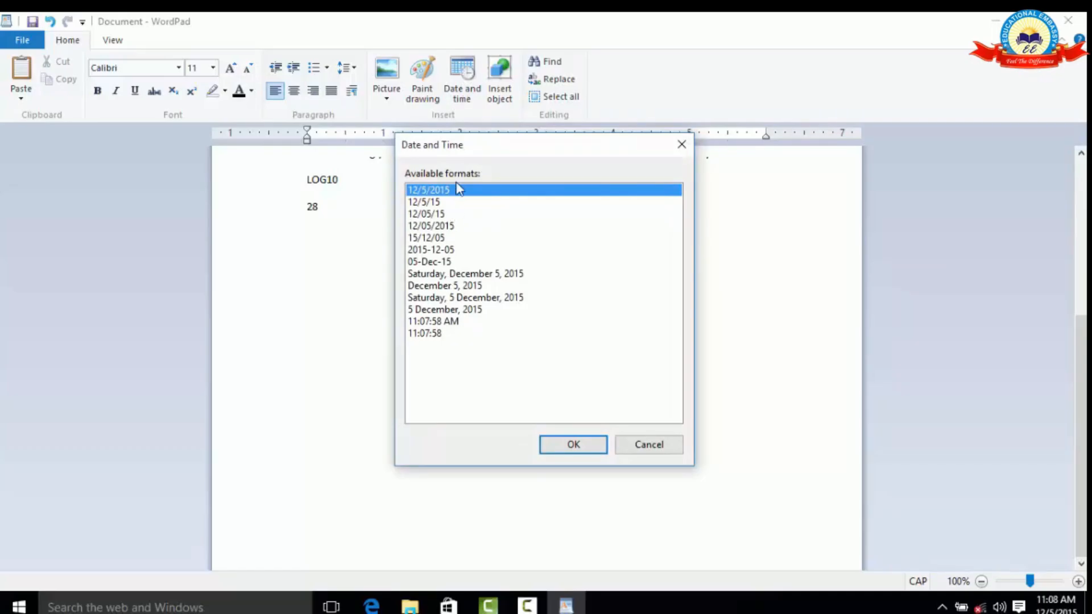
{"action": "left_click", "coordinate": [462, 276]}
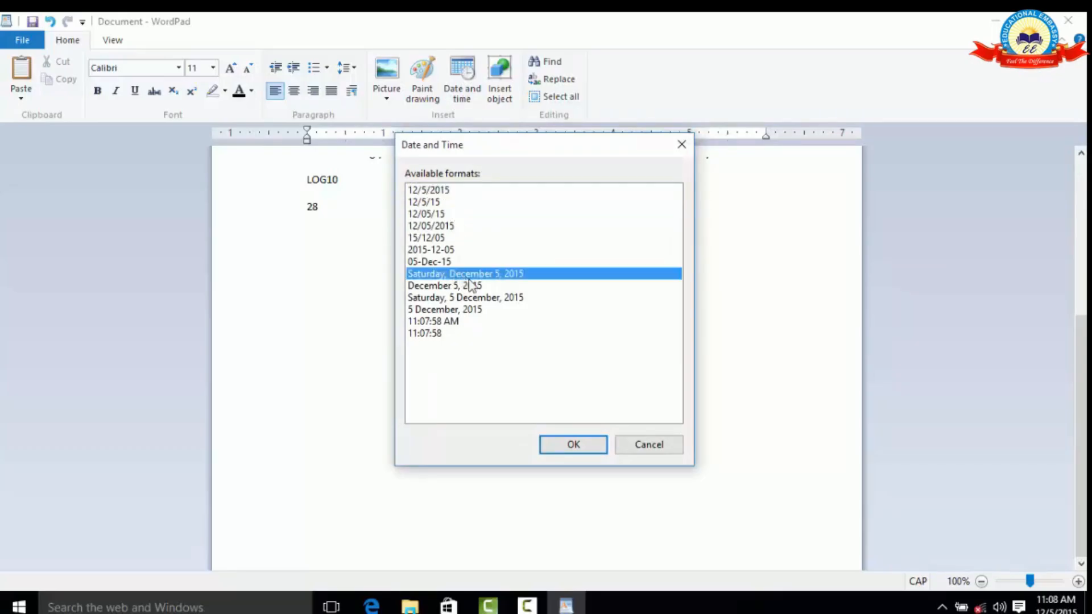
{"action": "left_click", "coordinate": [571, 444]}
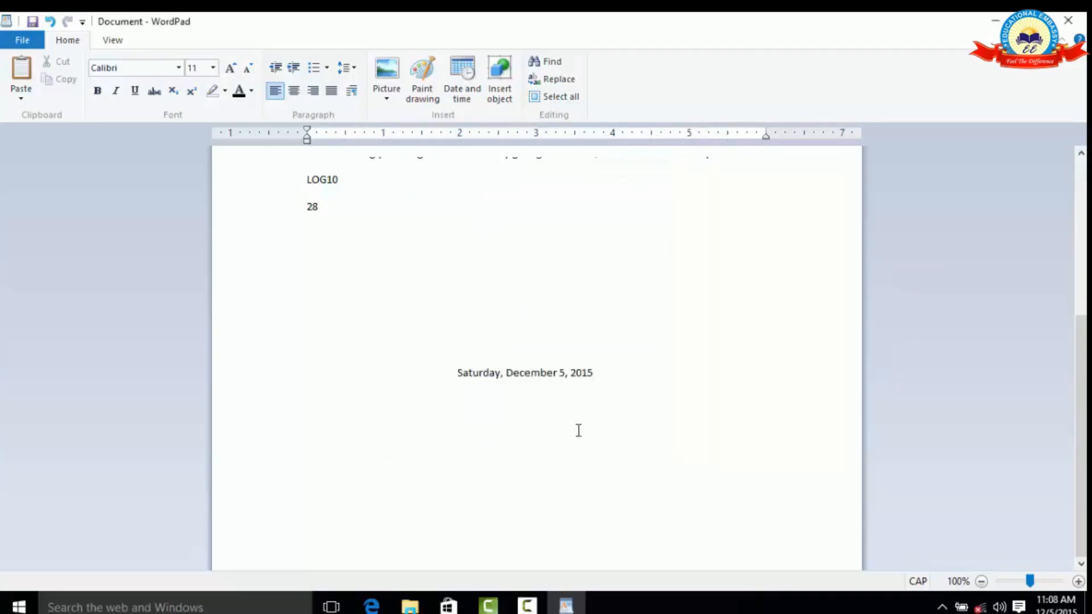
{"action": "left_click_drag", "start_coordinate": [613, 374], "coordinate": [463, 373]}
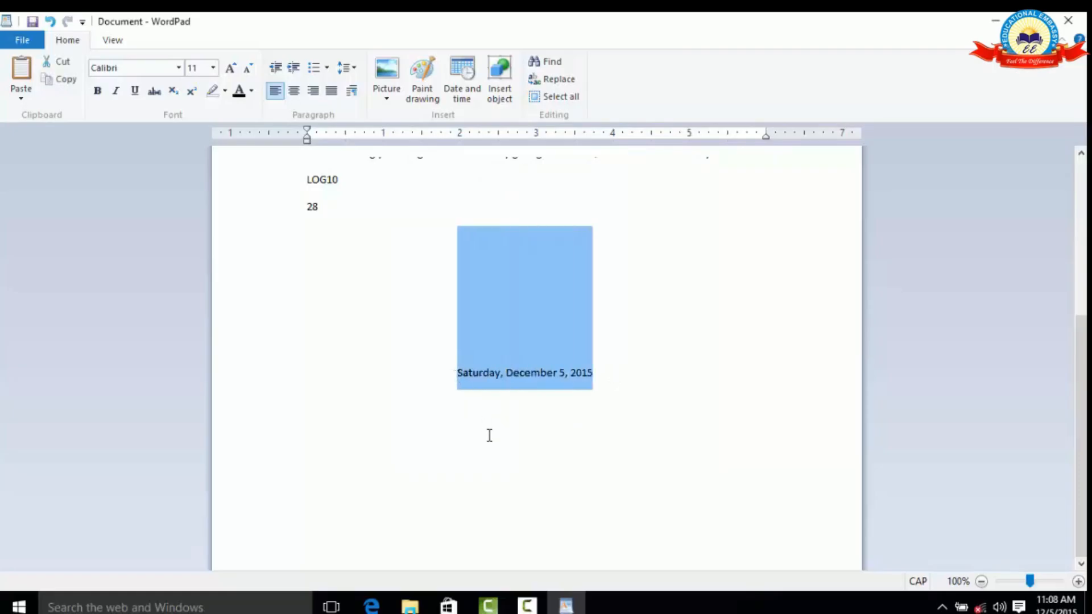
{"action": "left_click", "coordinate": [616, 426]}
Embed a new Microsoft Excel Worksheet below the date, with NAME and AGE columns listing four people aged 12, 33, 55 and 44.
{"action": "left_click", "coordinate": [598, 379]}
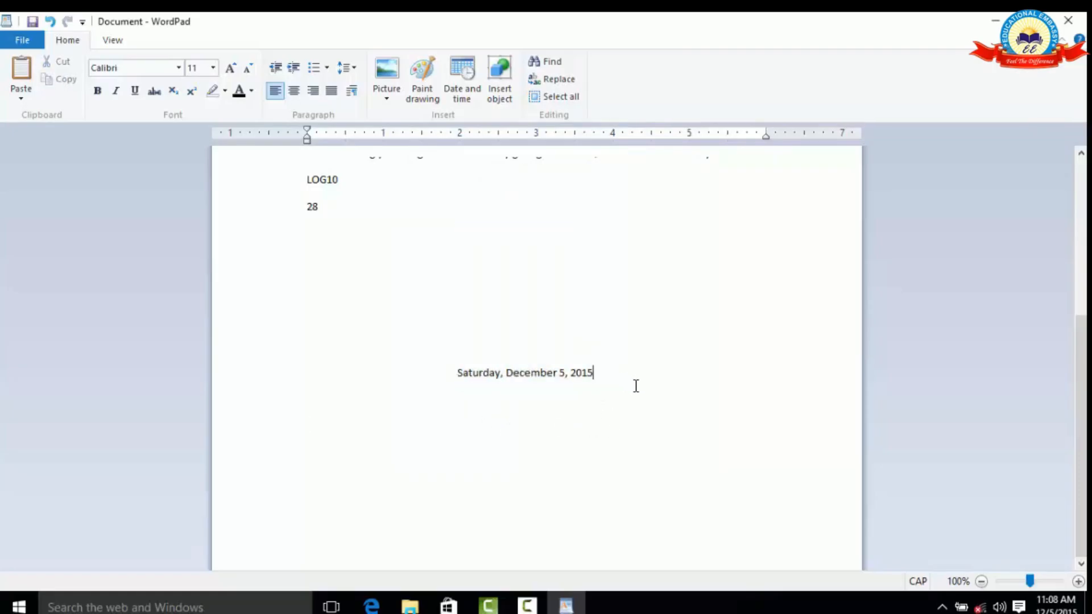
{"action": "key", "text": "Return"}
{"action": "left_click", "coordinate": [508, 94]}
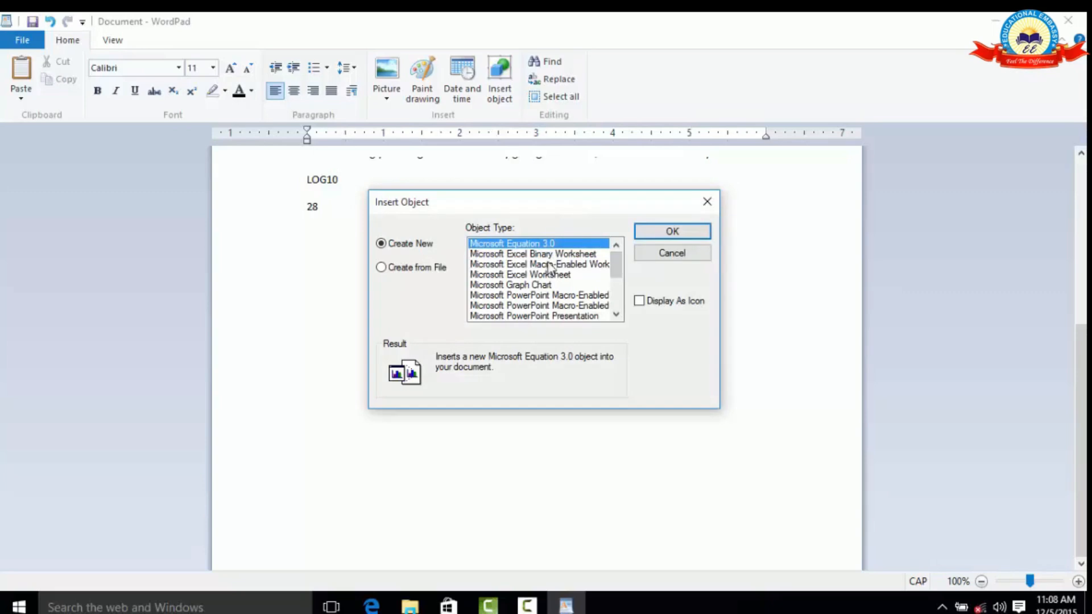
{"action": "mouse_move", "coordinate": [619, 262]}
{"action": "left_mouse_down"}
{"action": "mouse_move", "coordinate": [629, 299]}
{"action": "mouse_move", "coordinate": [622, 263]}
{"action": "left_mouse_up"}
{"action": "left_click", "coordinate": [570, 276]}
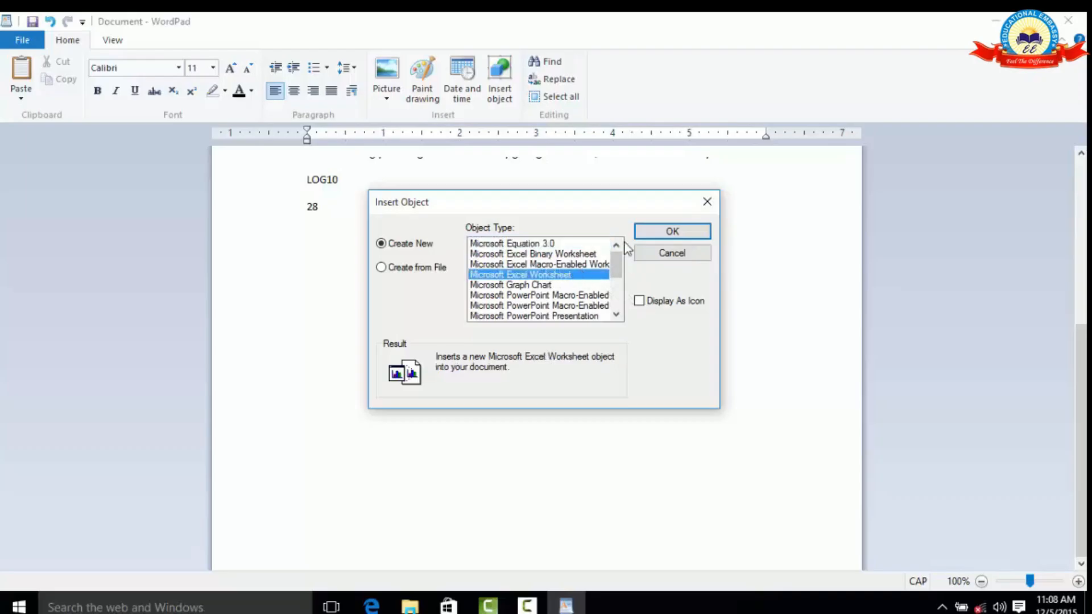
{"action": "left_click", "coordinate": [649, 231]}
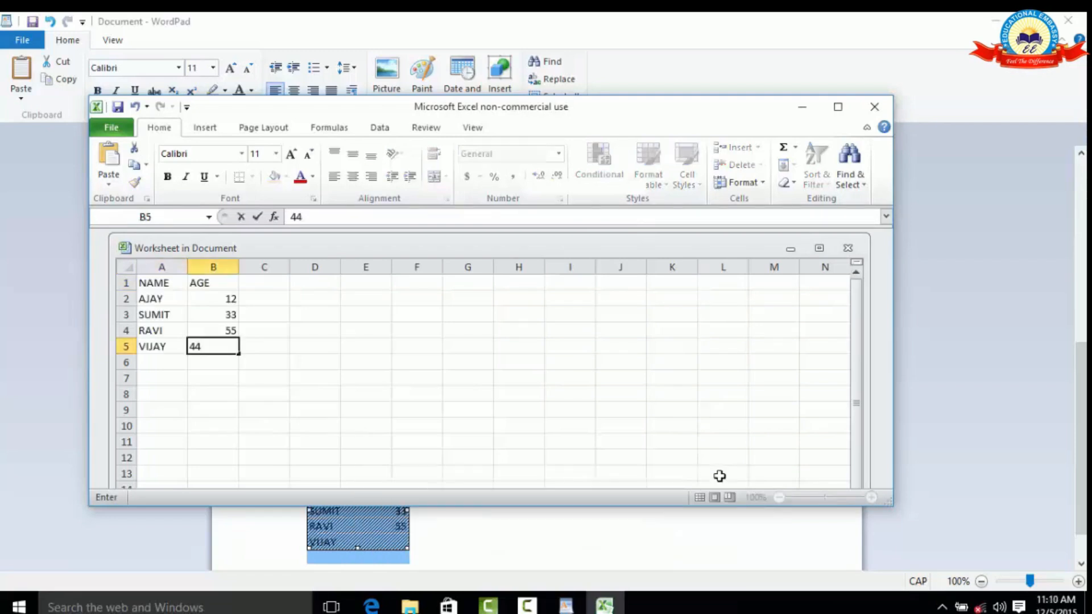
{"action": "key", "text": "Return"}
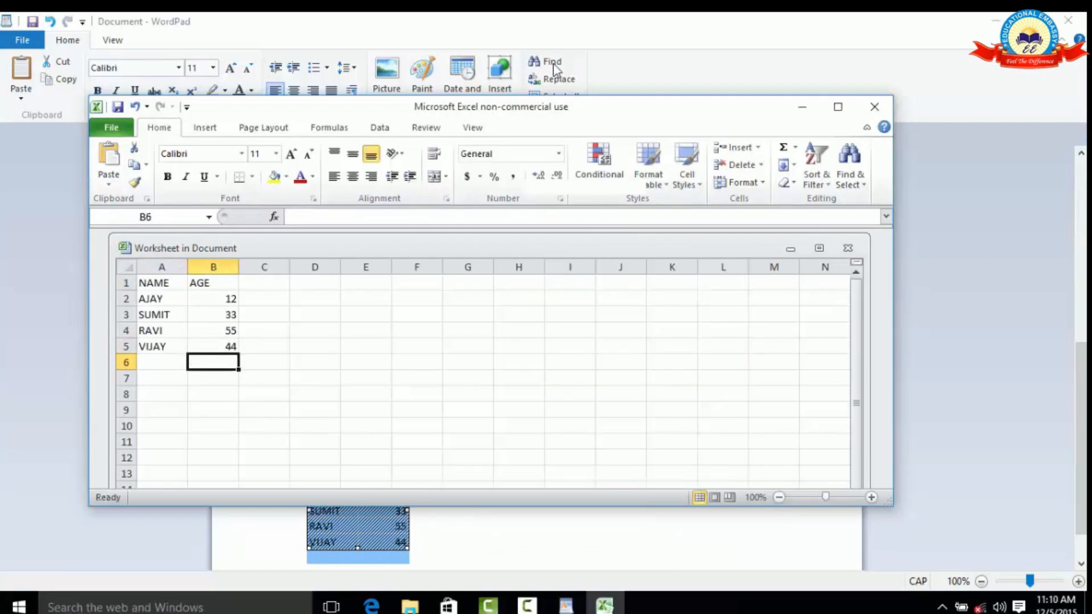
{"action": "left_click", "coordinate": [874, 107]}
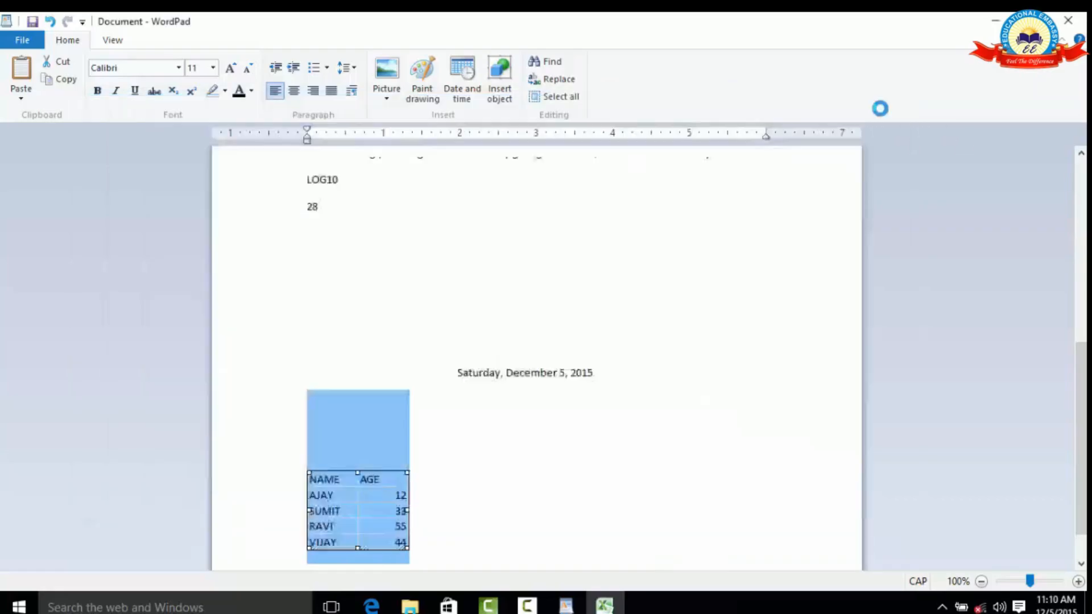
{"action": "left_click", "coordinate": [491, 428]}
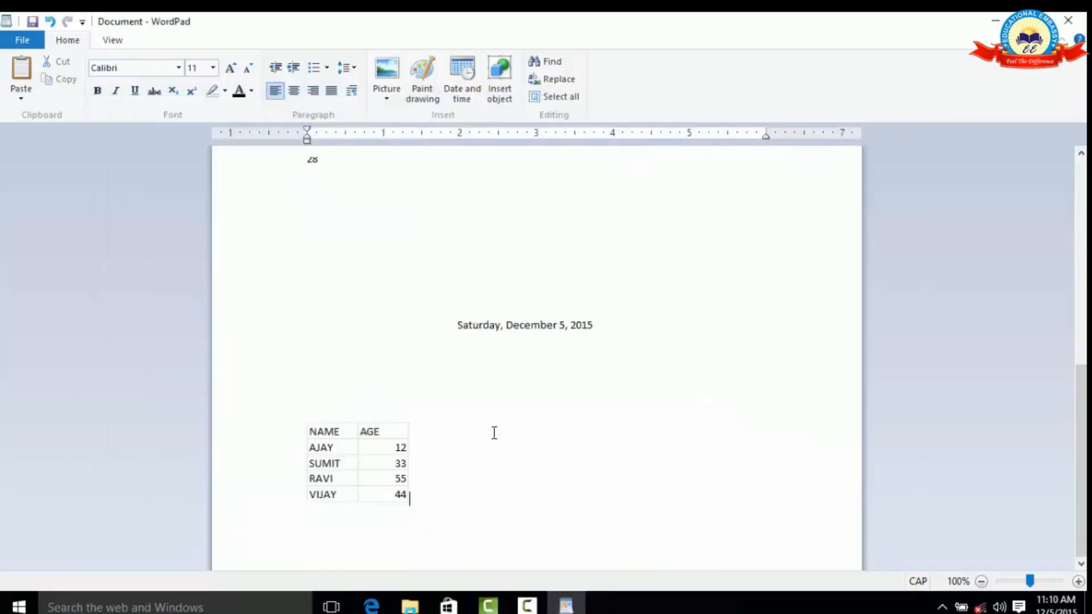
Reopen the embedded worksheet, set the age in cell B3 to 45, and return to the document.
{"action": "double_click", "coordinate": [387, 447]}
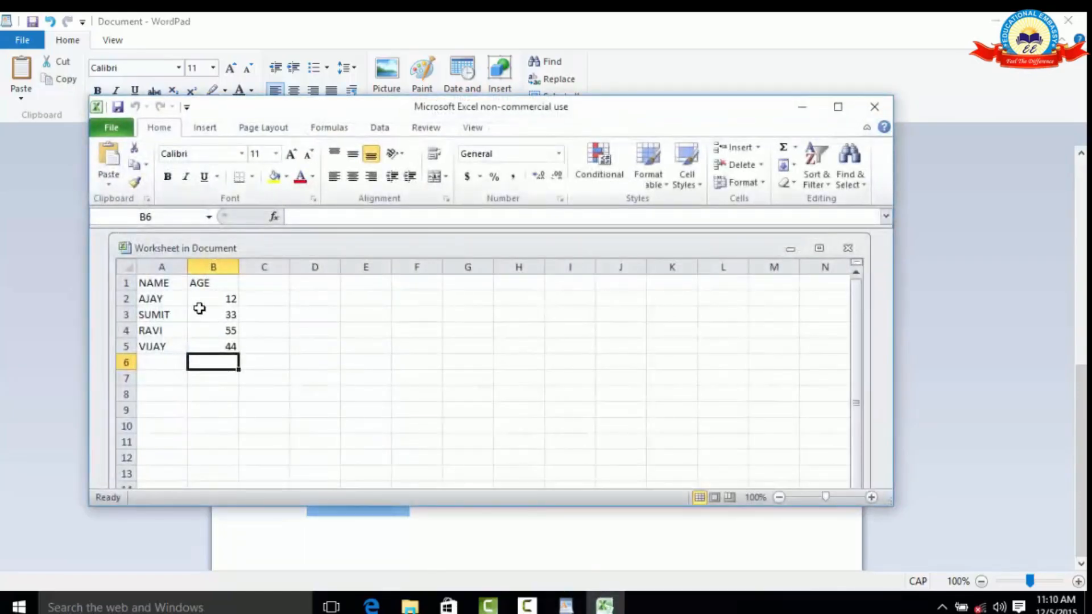
{"action": "left_click", "coordinate": [199, 309]}
{"action": "type", "text": "45"}
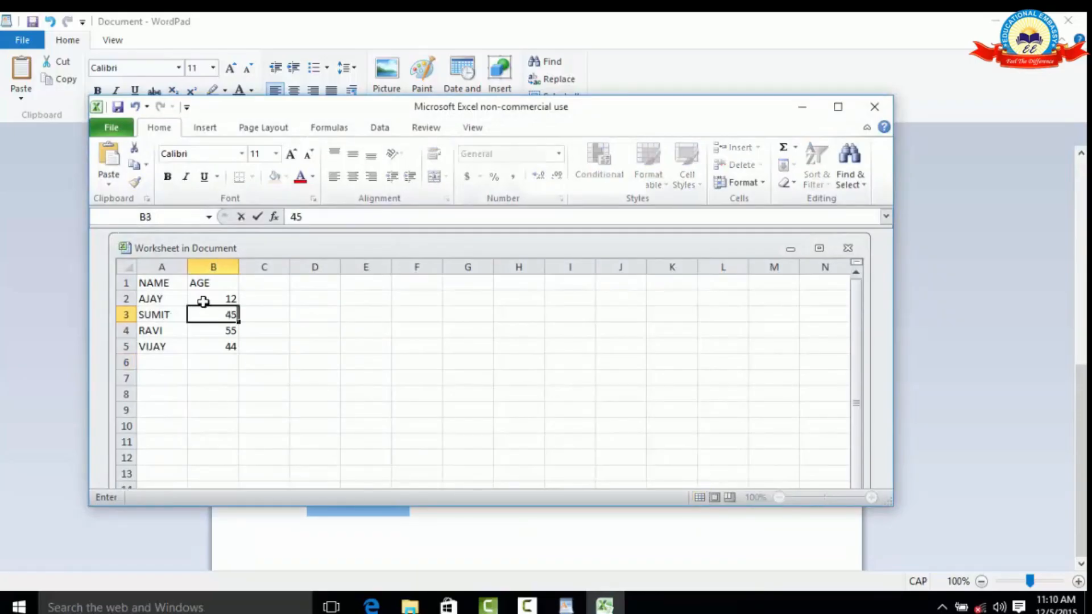
{"action": "left_click", "coordinate": [875, 106]}
{"action": "left_click", "coordinate": [479, 395]}
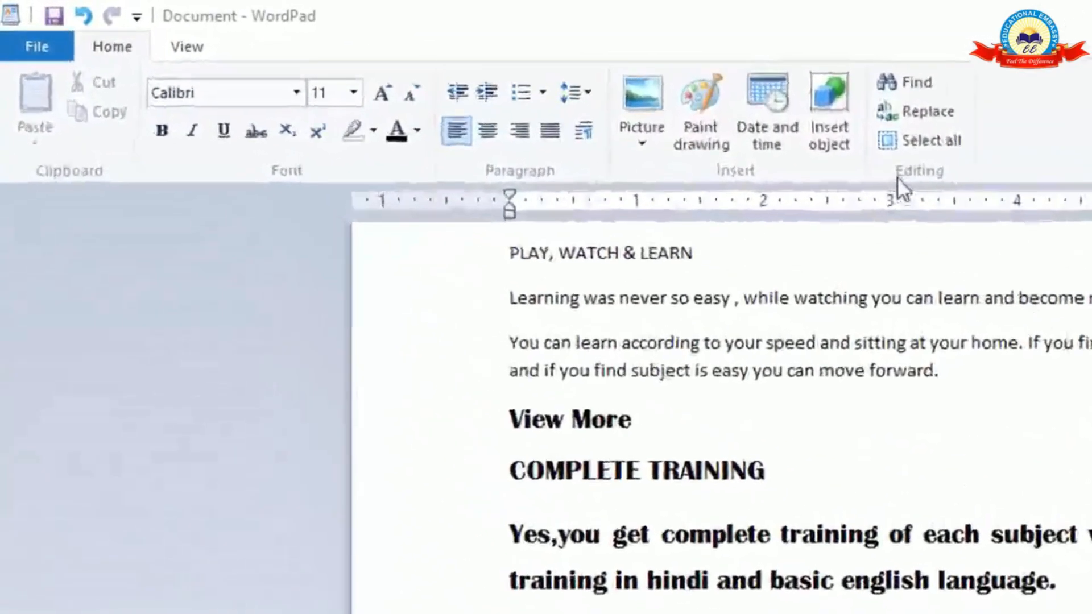
Search the document for "PLAY" and go through the successive matches, keeping the Find dialog clear of the text.
{"action": "left_click", "coordinate": [921, 84]}
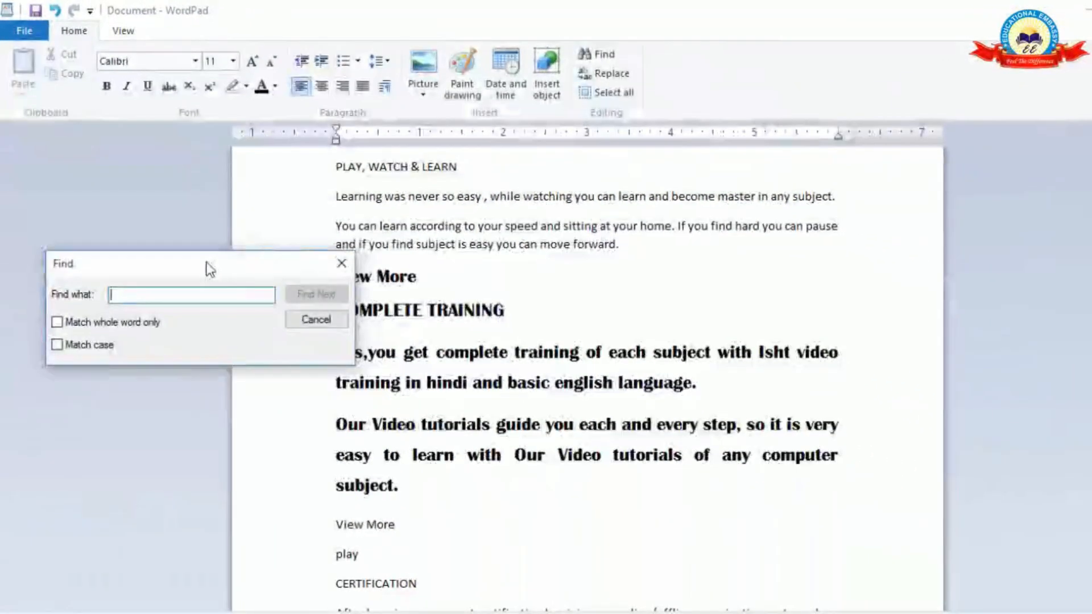
{"action": "left_click_drag", "start_coordinate": [209, 270], "coordinate": [873, 220]}
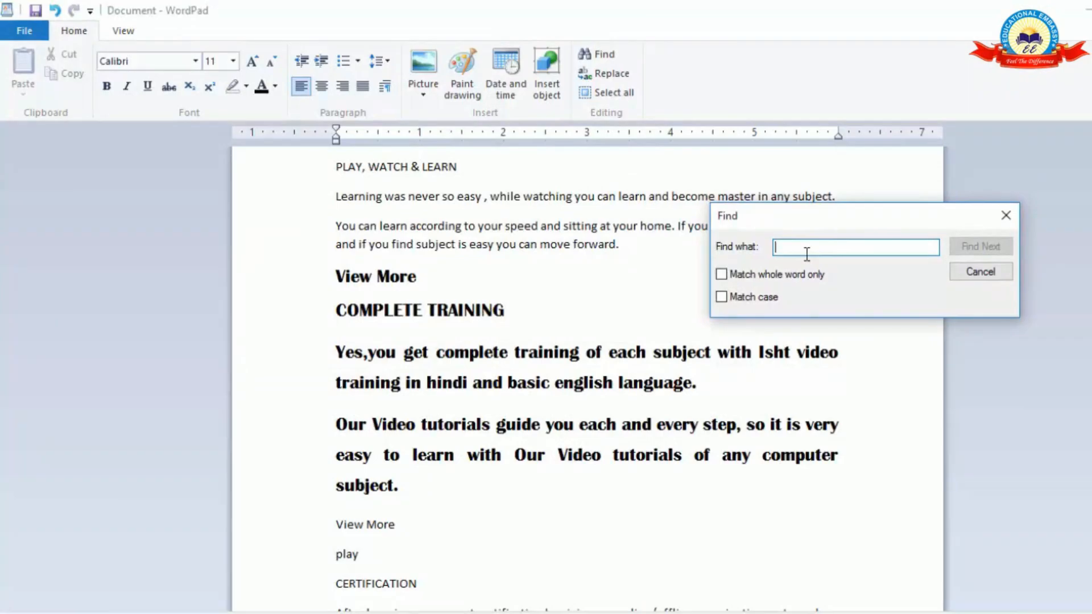
{"action": "type", "text": "PLAY"}
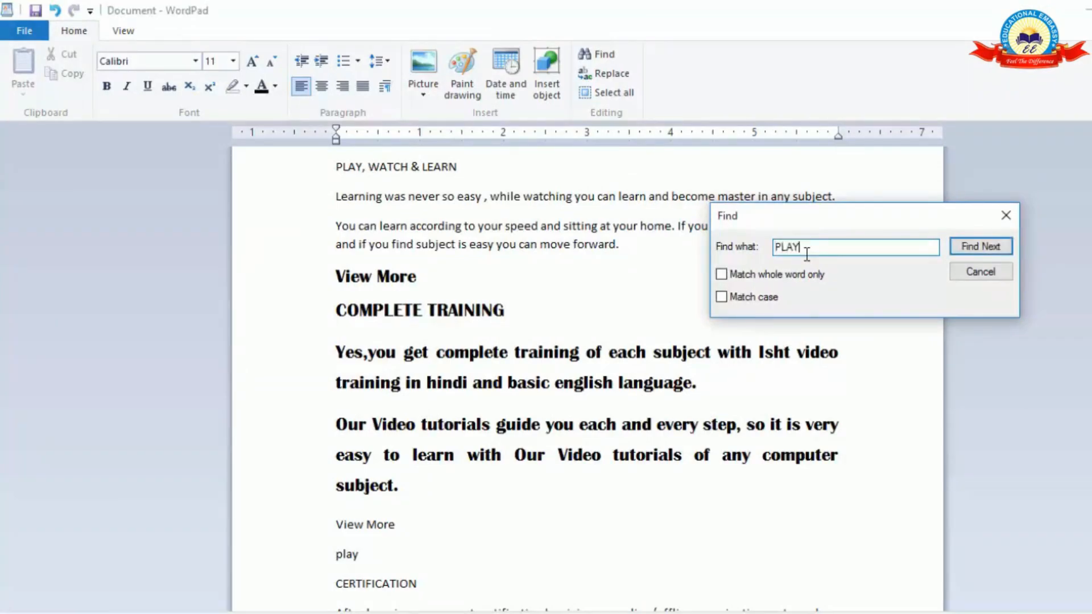
{"action": "left_click", "coordinate": [980, 247]}
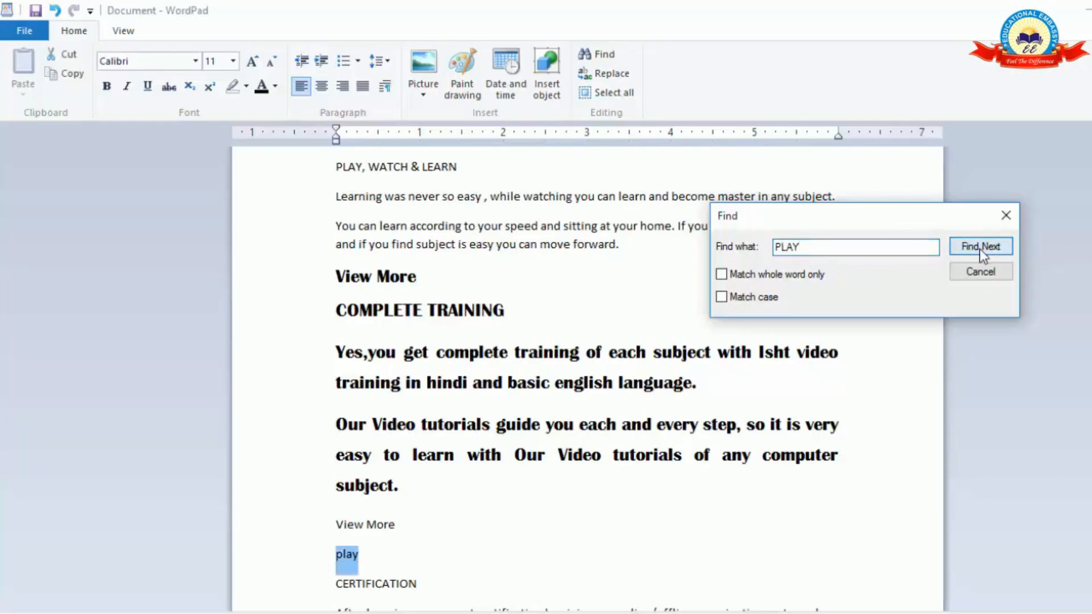
{"action": "left_click", "coordinate": [978, 248]}
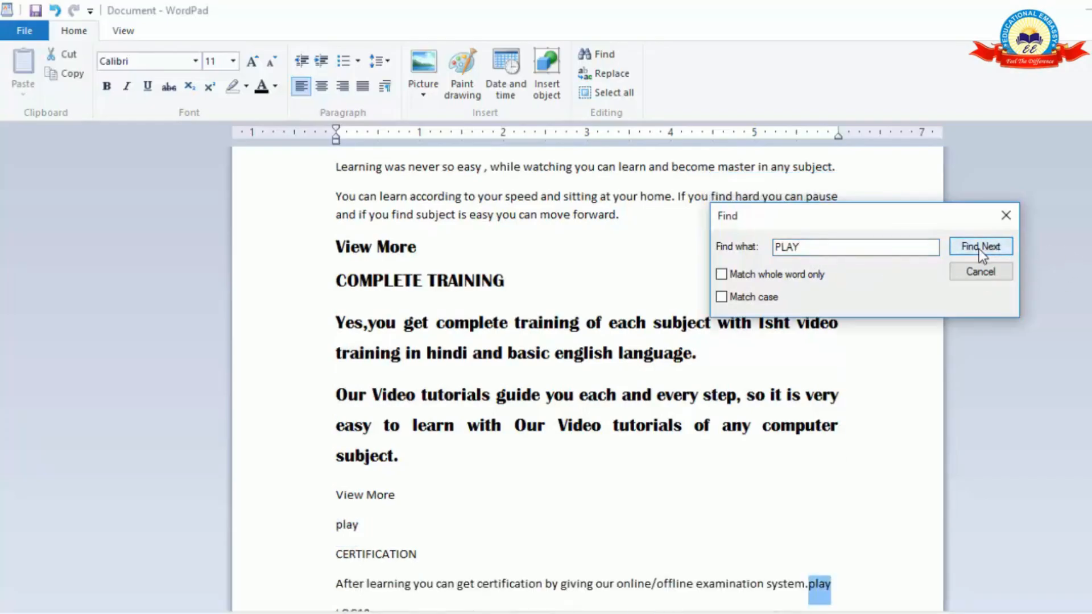
{"action": "left_click", "coordinate": [978, 248]}
{"action": "left_click", "coordinate": [978, 248]}
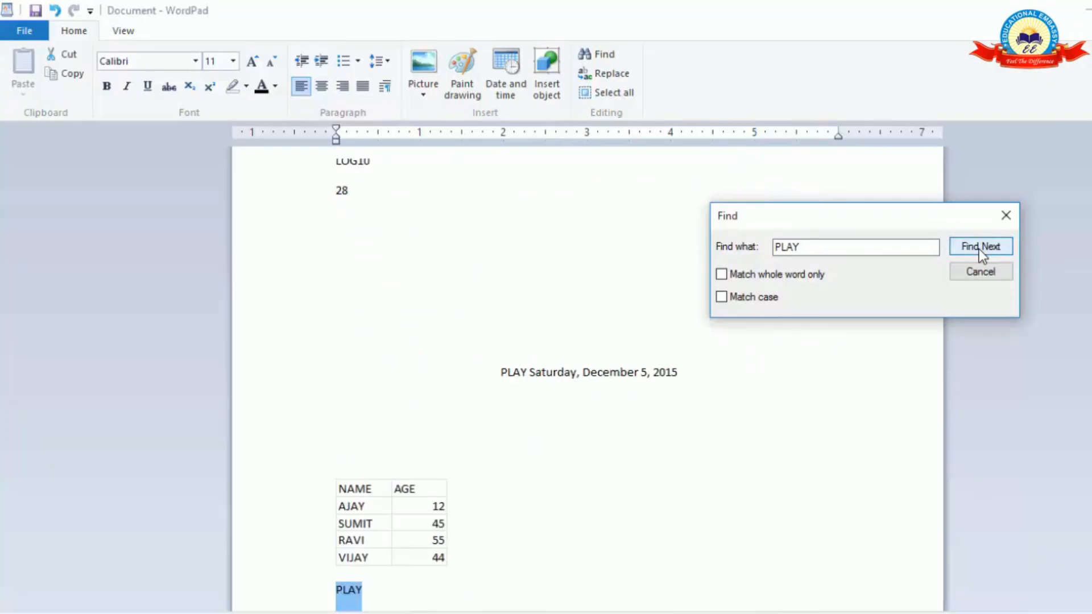
Continue through the remaining "PLAY" matches until the search of the document is complete.
{"action": "left_click", "coordinate": [979, 248]}
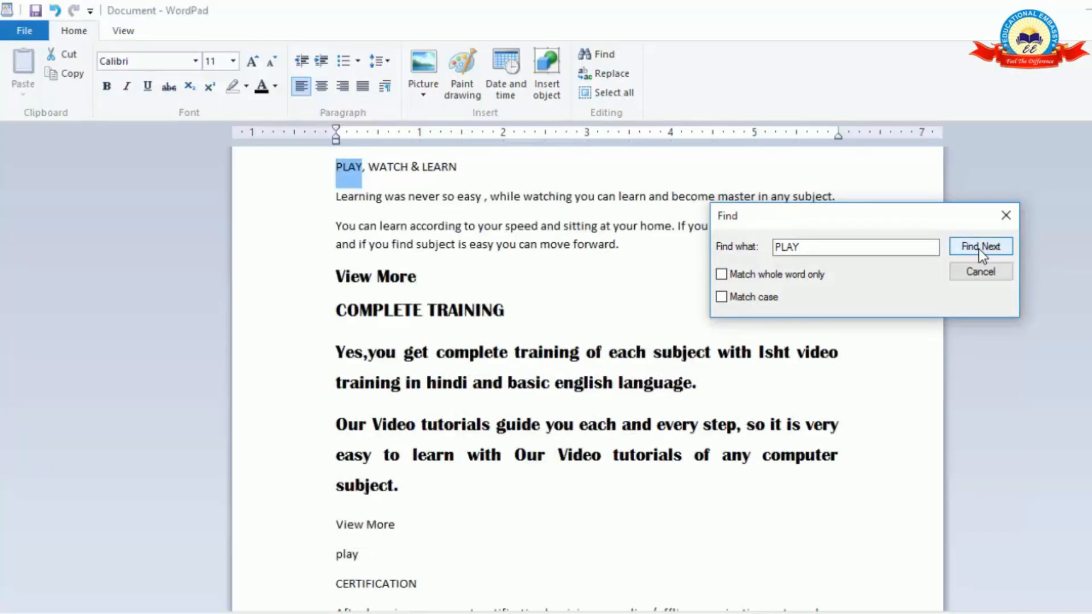
{"action": "left_click", "coordinate": [979, 248]}
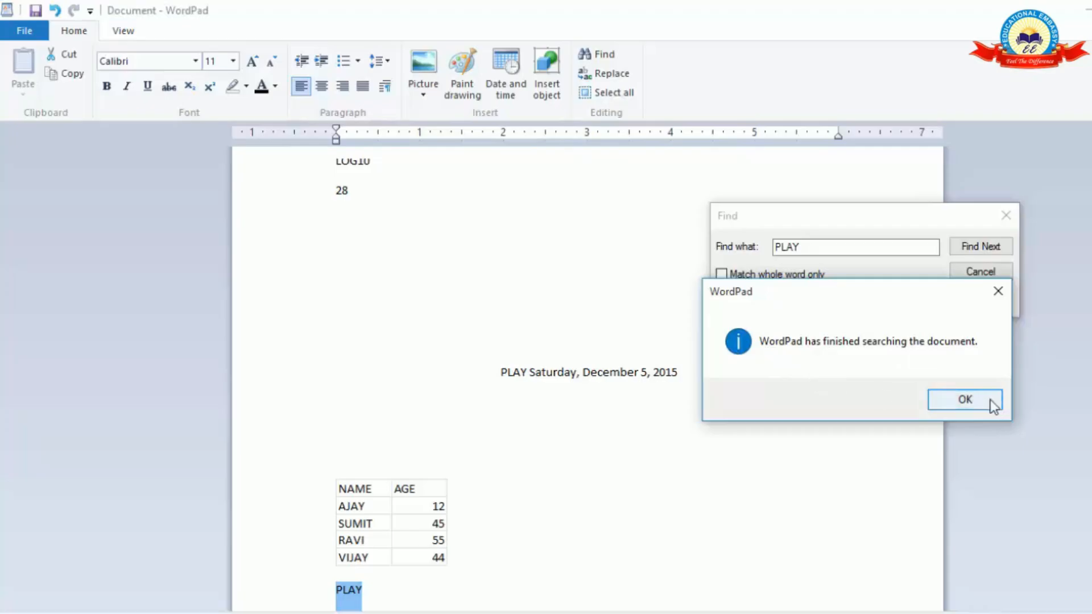
{"action": "left_click", "coordinate": [965, 400]}
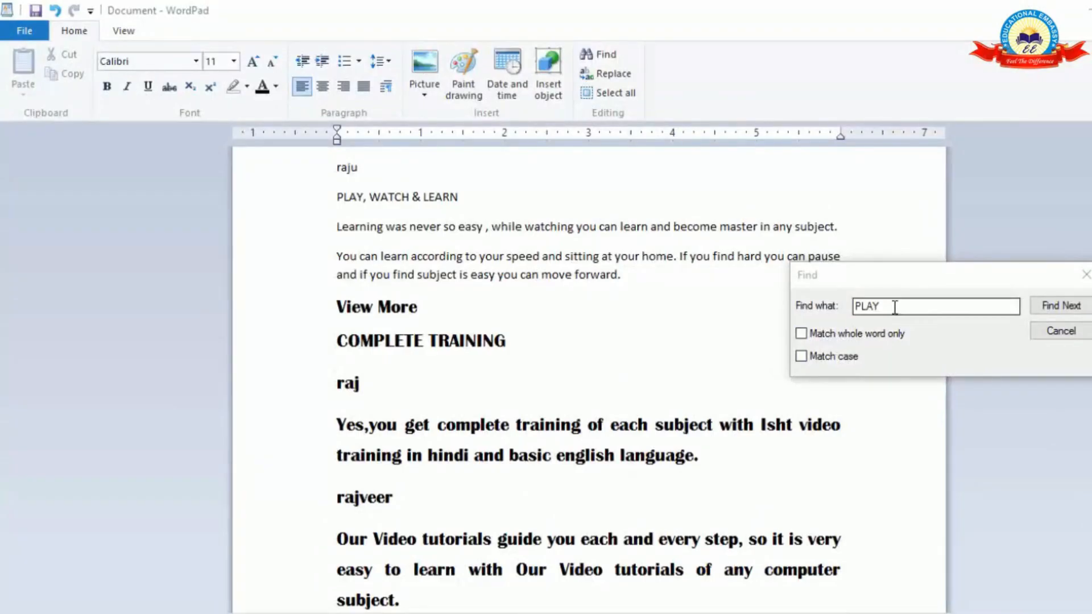
Search the document for the short name on the line below COMPLETE TRAINING and go through the successive matches, including partial words.
{"action": "left_click_drag", "start_coordinate": [895, 307], "coordinate": [800, 314]}
{"action": "key", "text": "BackSpace"}
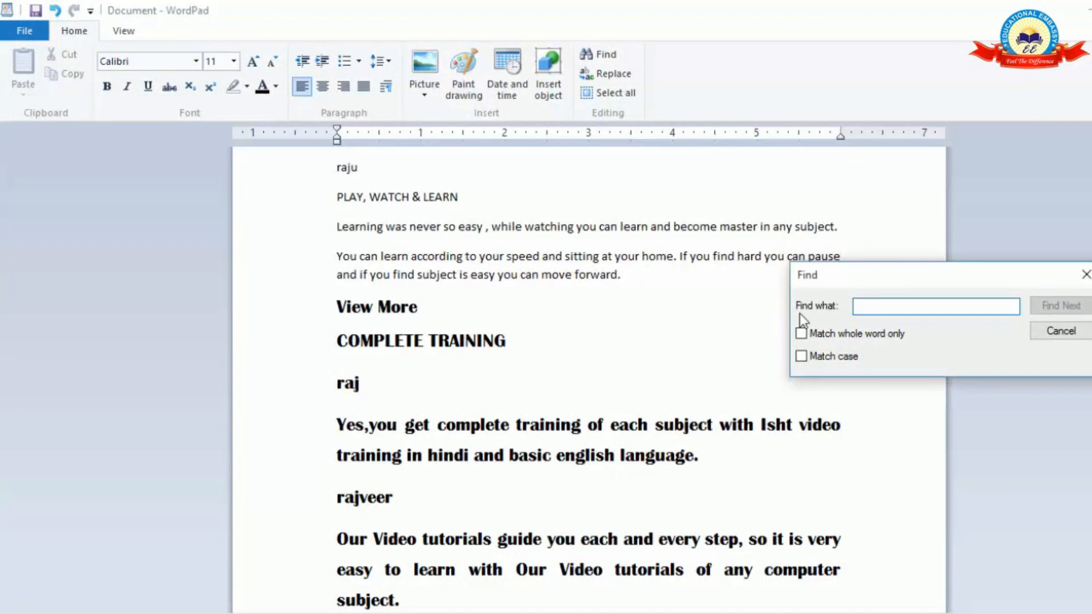
{"action": "type", "text": "raj"}
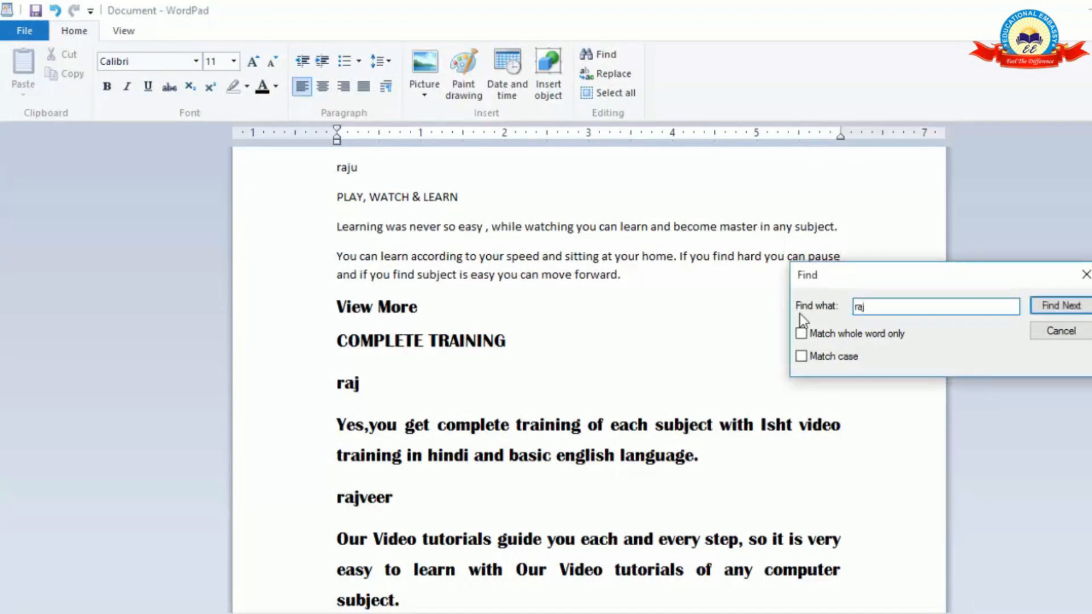
{"action": "left_click", "coordinate": [1061, 307]}
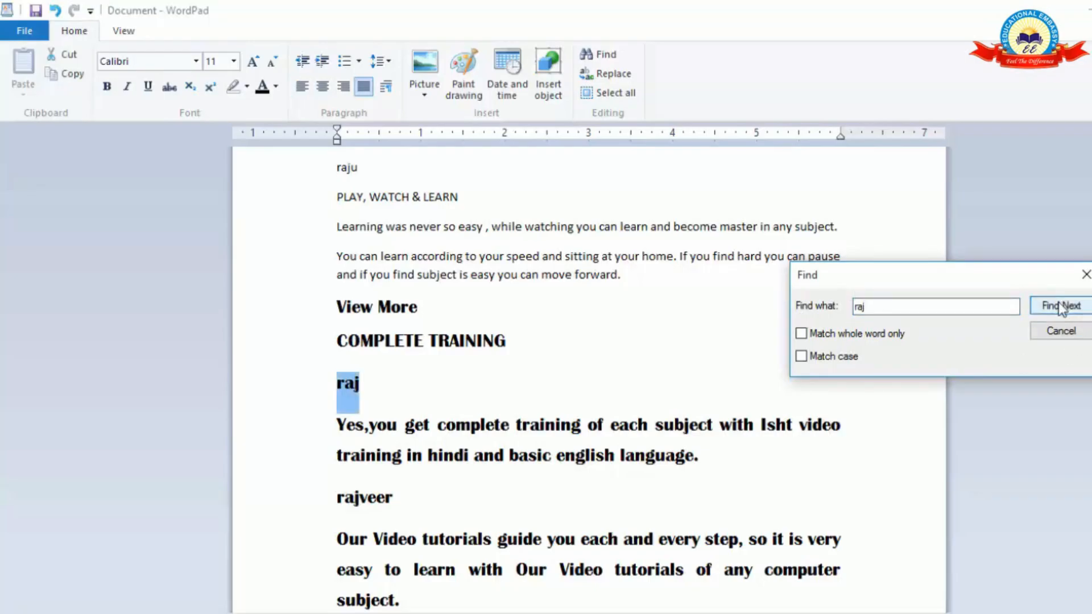
{"action": "left_click", "coordinate": [1060, 306]}
{"action": "left_click", "coordinate": [1059, 307]}
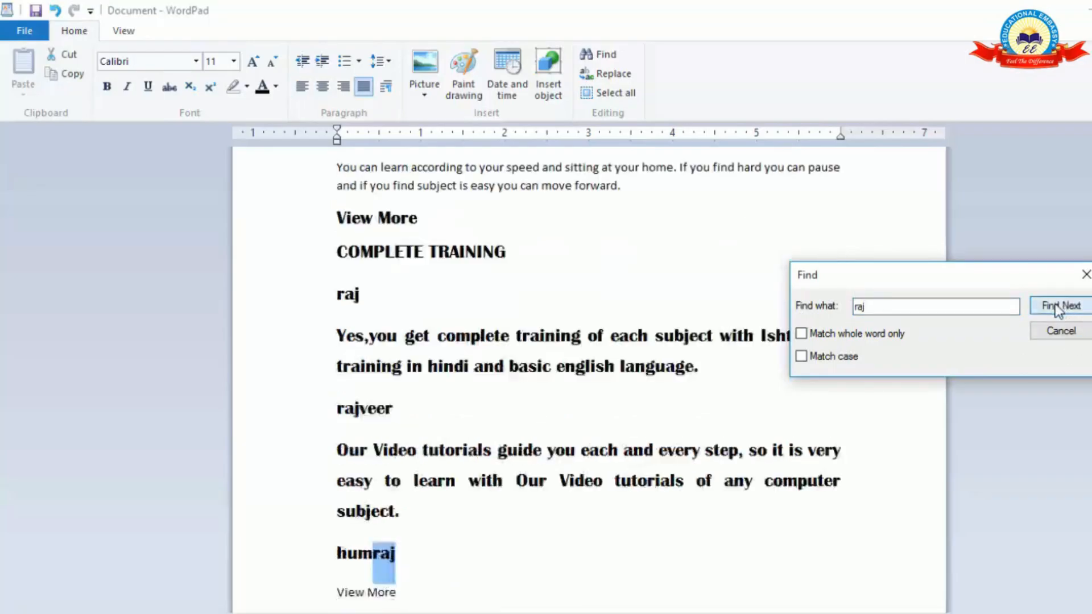
{"action": "left_click", "coordinate": [1060, 307]}
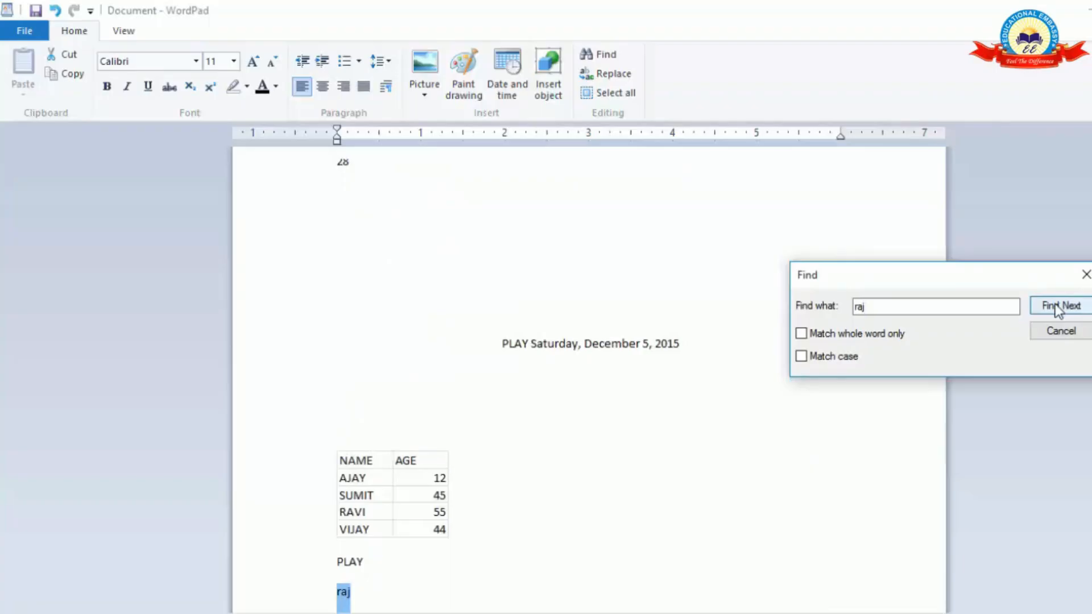
{"action": "left_click", "coordinate": [1059, 307]}
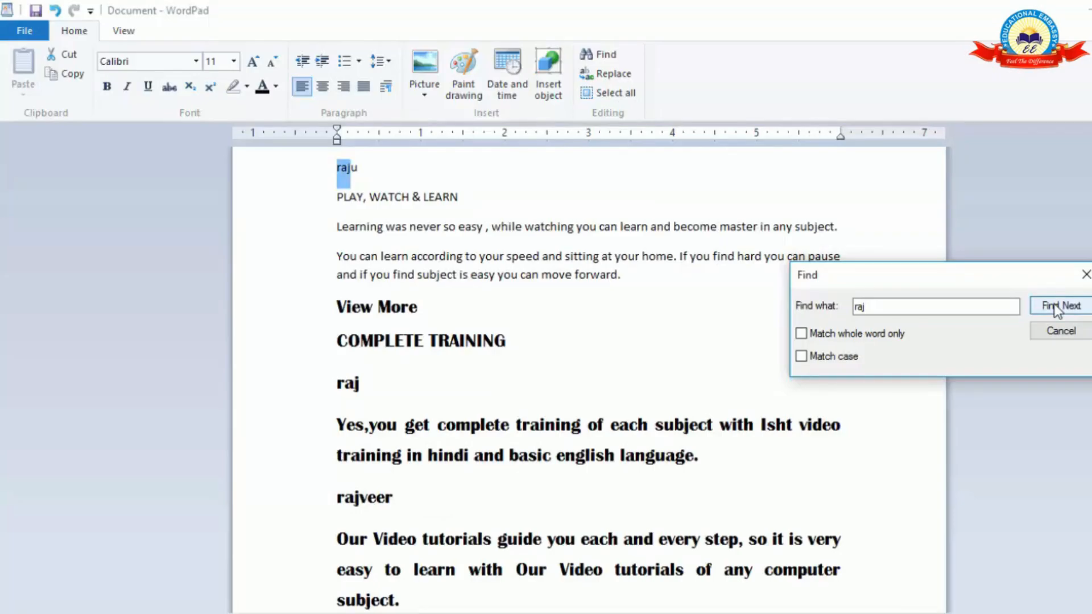
Repeat the name search with whole-word matching only and go through the matches until the search is complete.
{"action": "left_click", "coordinate": [806, 332]}
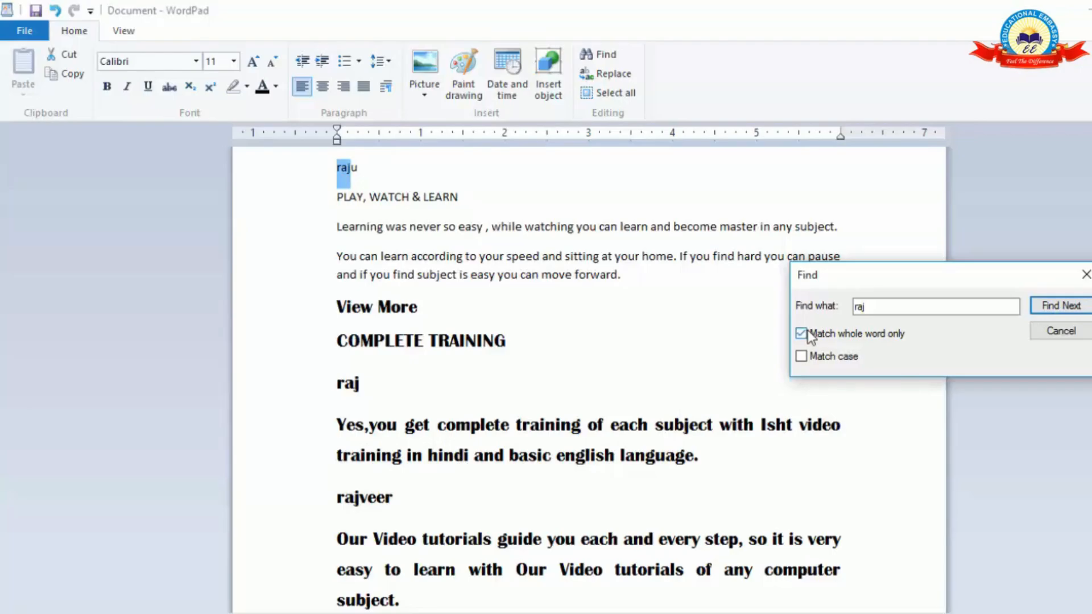
{"action": "left_click", "coordinate": [1059, 310]}
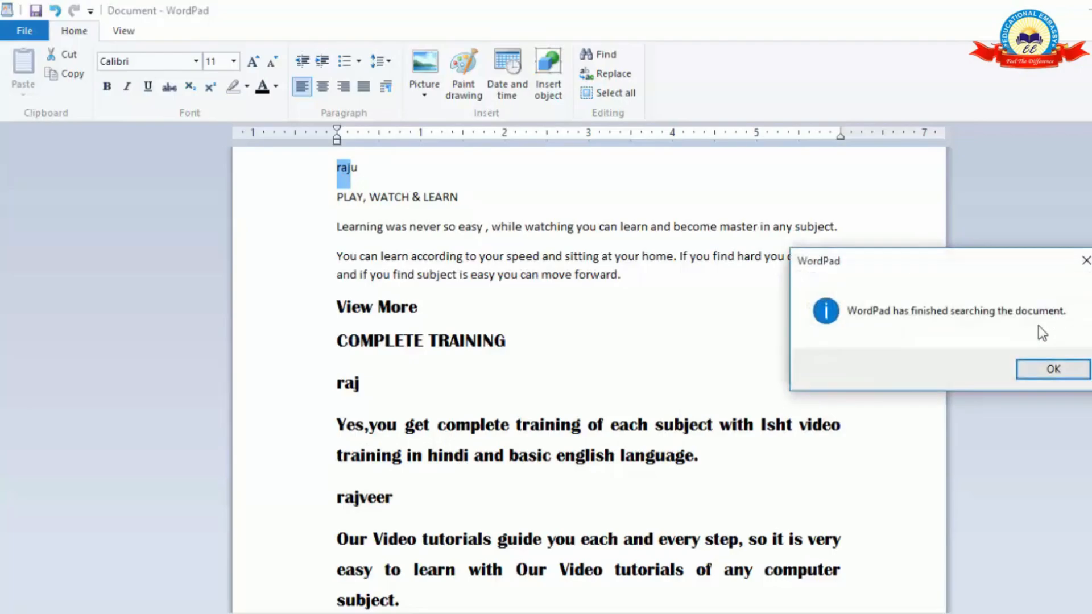
{"action": "left_click", "coordinate": [1041, 373]}
{"action": "left_click", "coordinate": [1045, 309]}
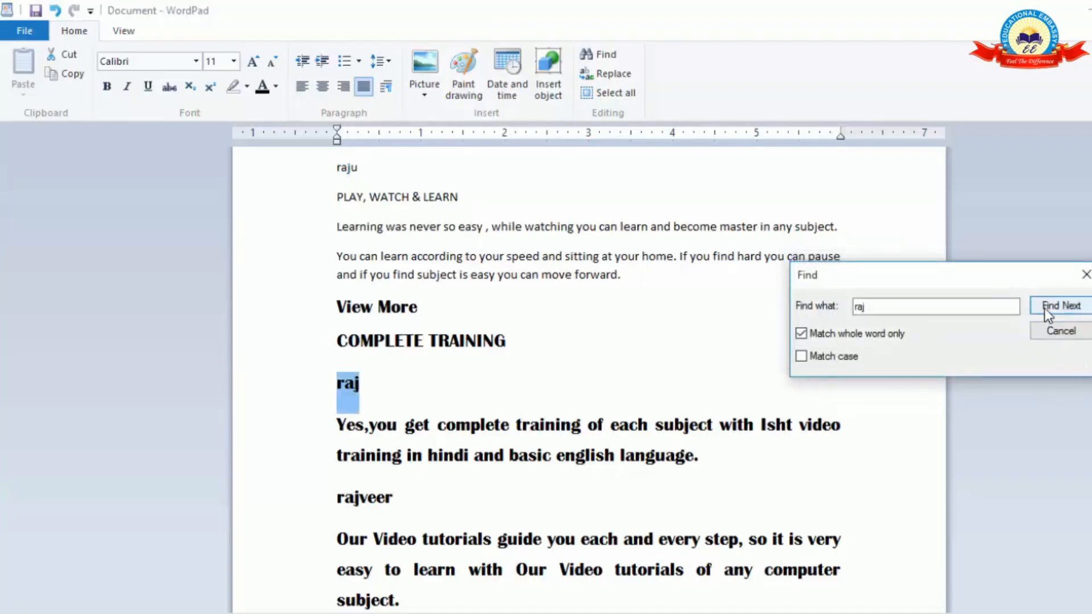
{"action": "left_click", "coordinate": [1045, 308]}
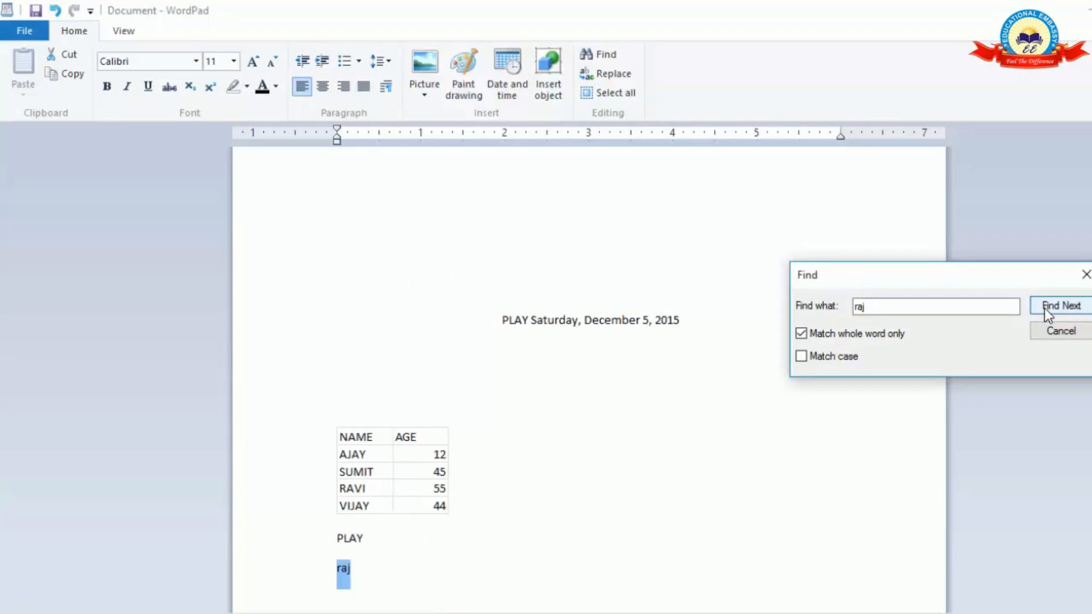
{"action": "left_click", "coordinate": [1044, 308]}
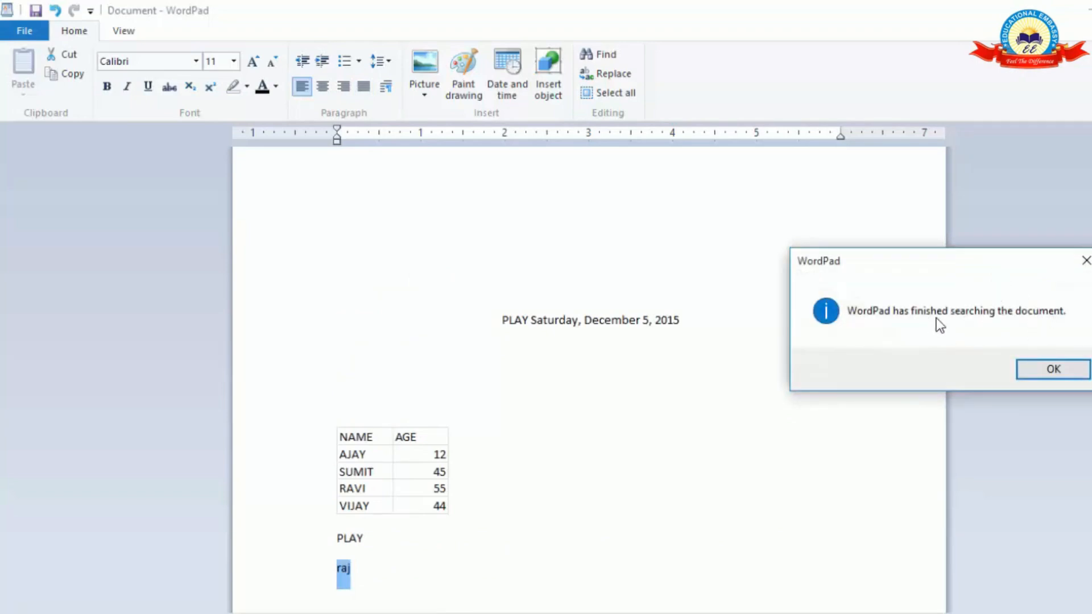
{"action": "left_click", "coordinate": [1043, 370]}
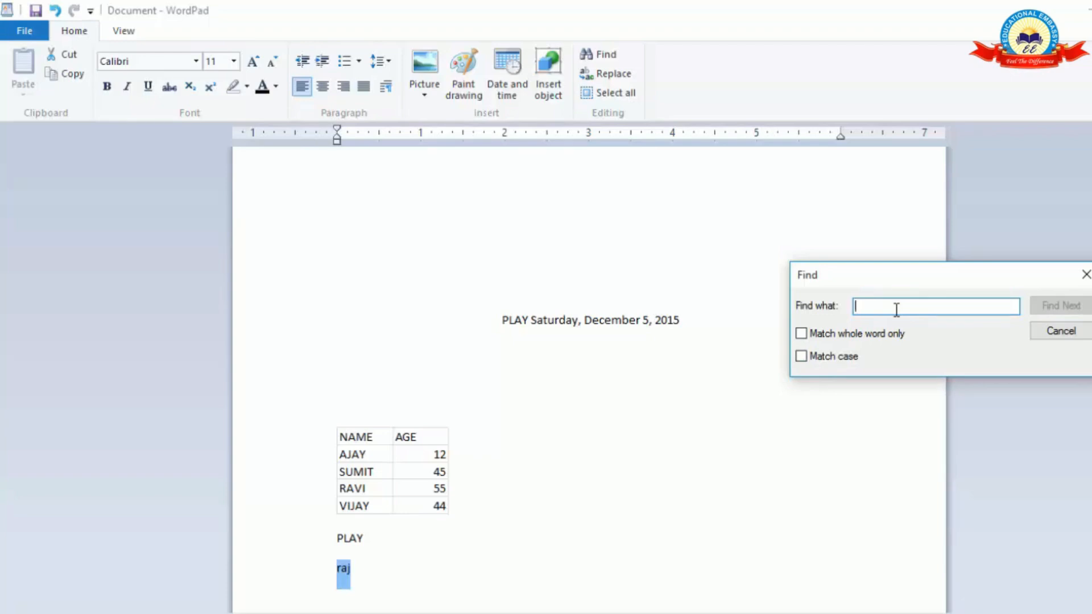
Search for "play" without whole-word or case matching and go through every match in the document.
{"action": "type", "text": "play"}
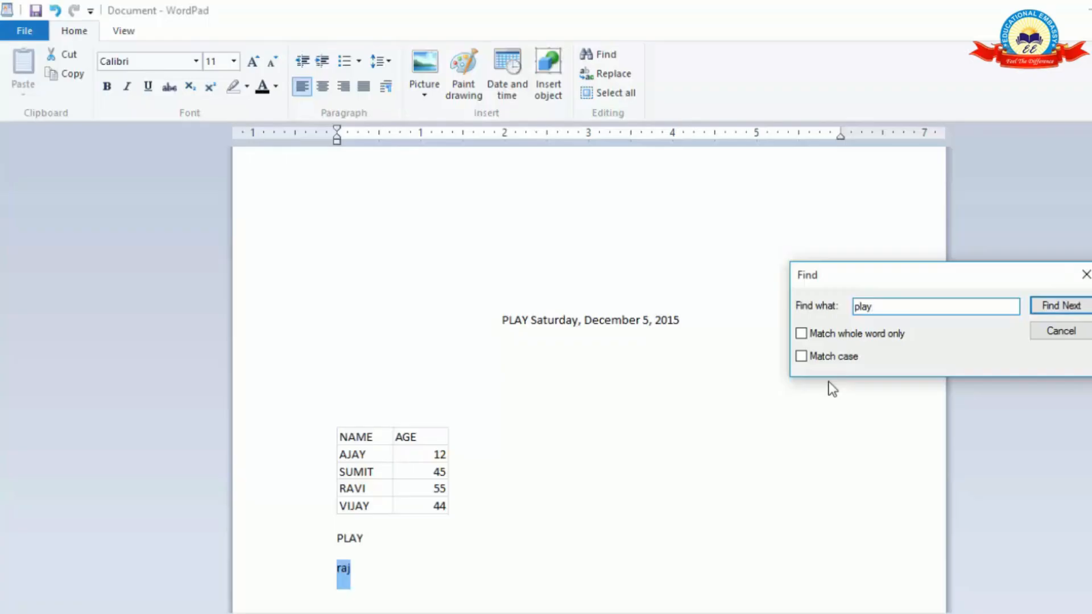
{"action": "left_click", "coordinate": [1055, 307]}
{"action": "left_click", "coordinate": [1055, 310]}
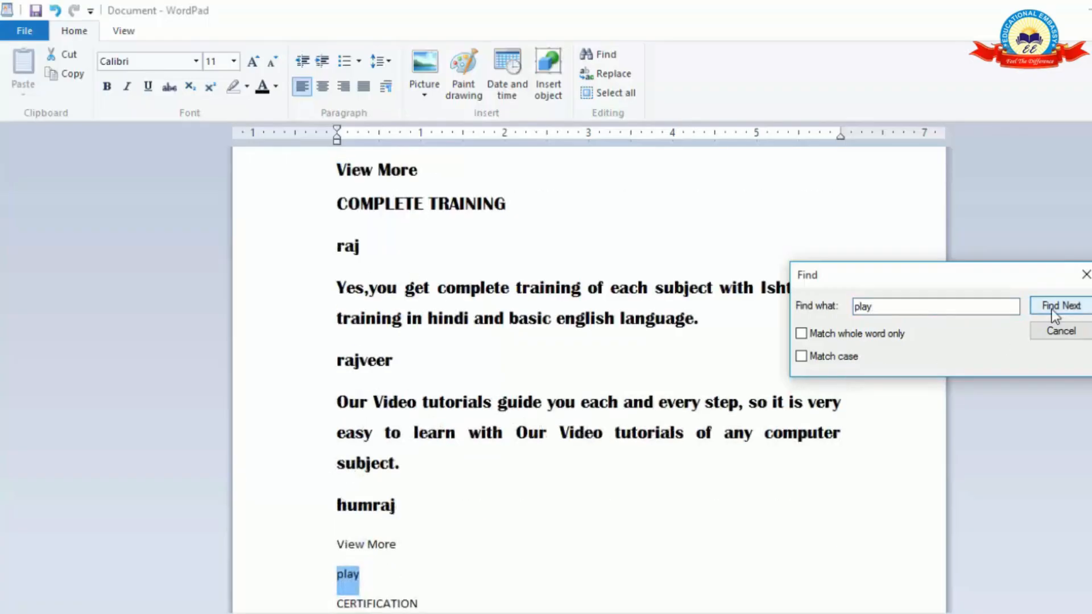
{"action": "left_click", "coordinate": [1056, 310]}
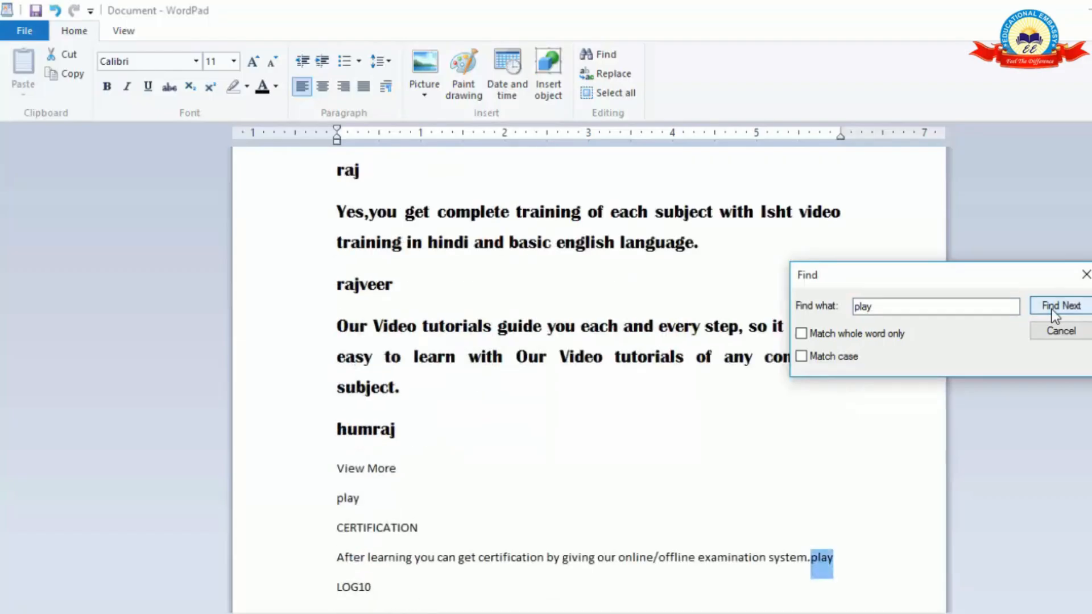
{"action": "left_click", "coordinate": [1055, 310]}
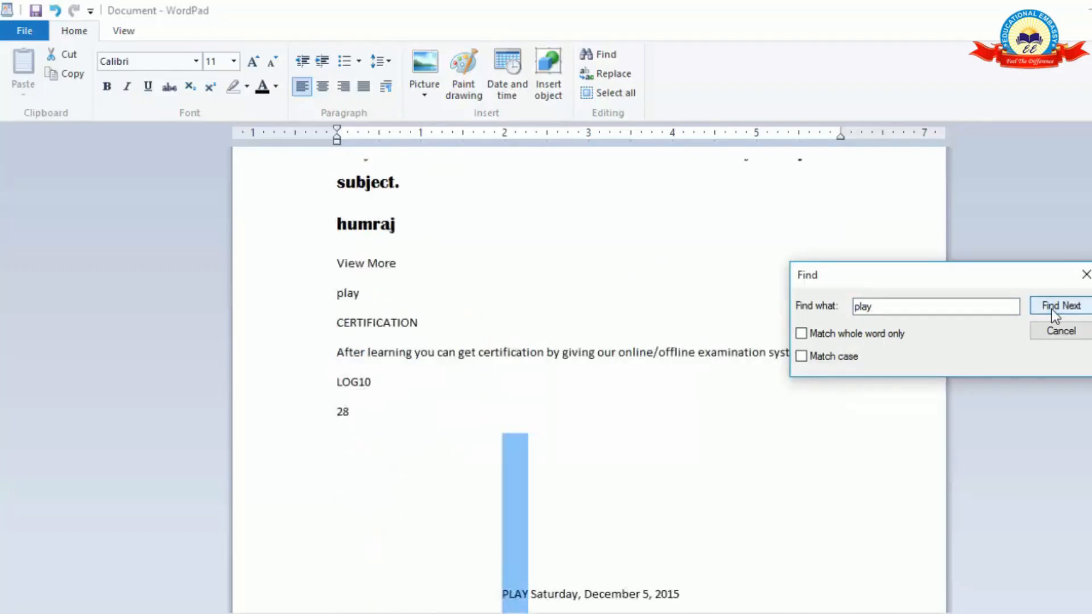
{"action": "left_click", "coordinate": [1055, 310]}
{"action": "left_click", "coordinate": [1053, 311]}
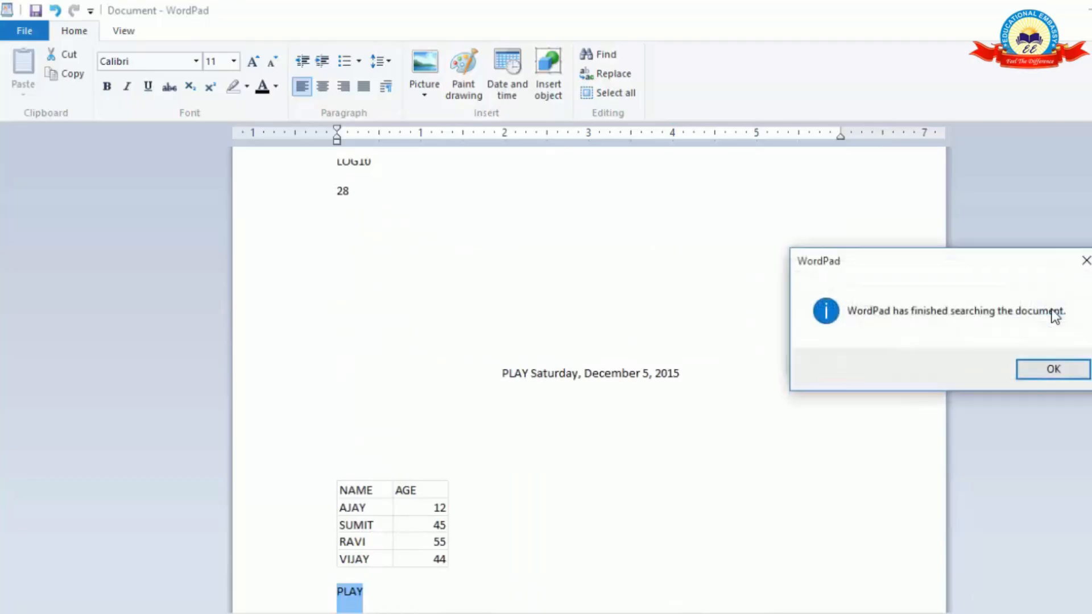
{"action": "left_click", "coordinate": [1041, 378]}
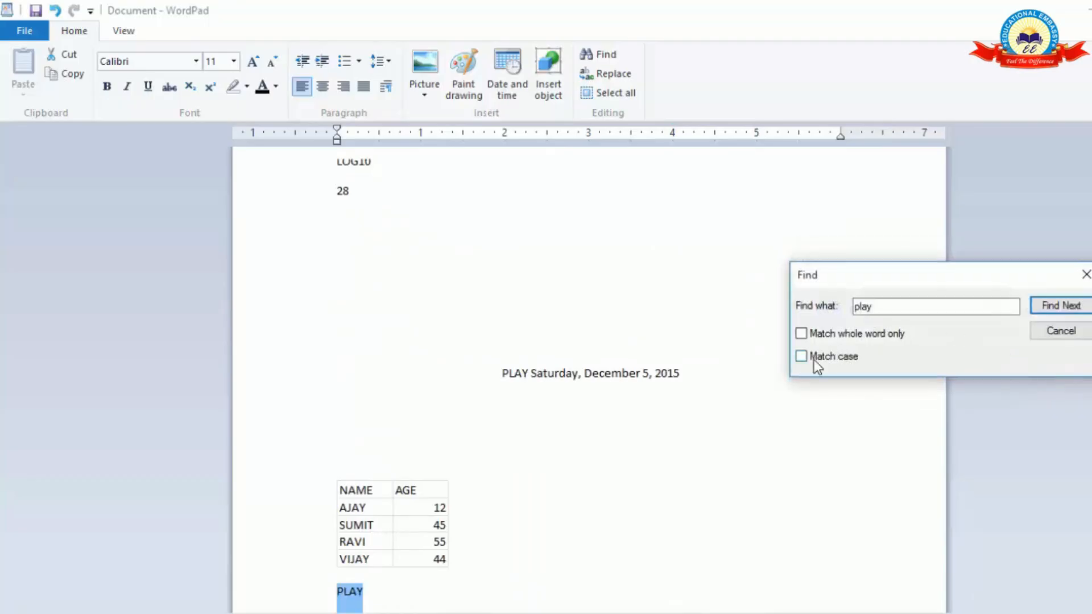
Repeat the "play" search with case matching enabled and go through the matches until the search is complete.
{"action": "left_click", "coordinate": [1045, 306]}
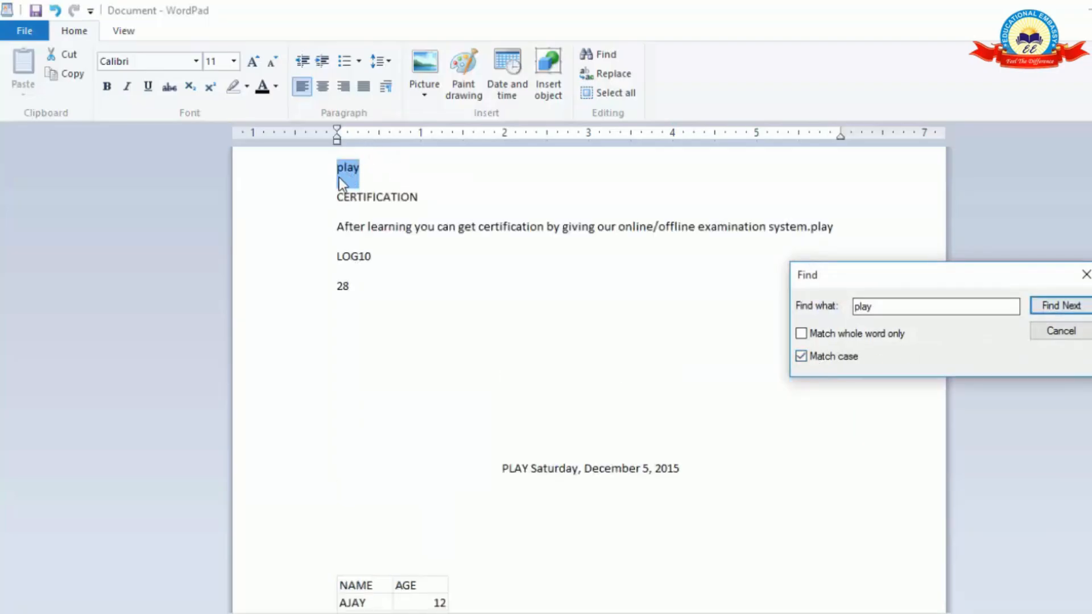
{"action": "left_click", "coordinate": [1060, 305]}
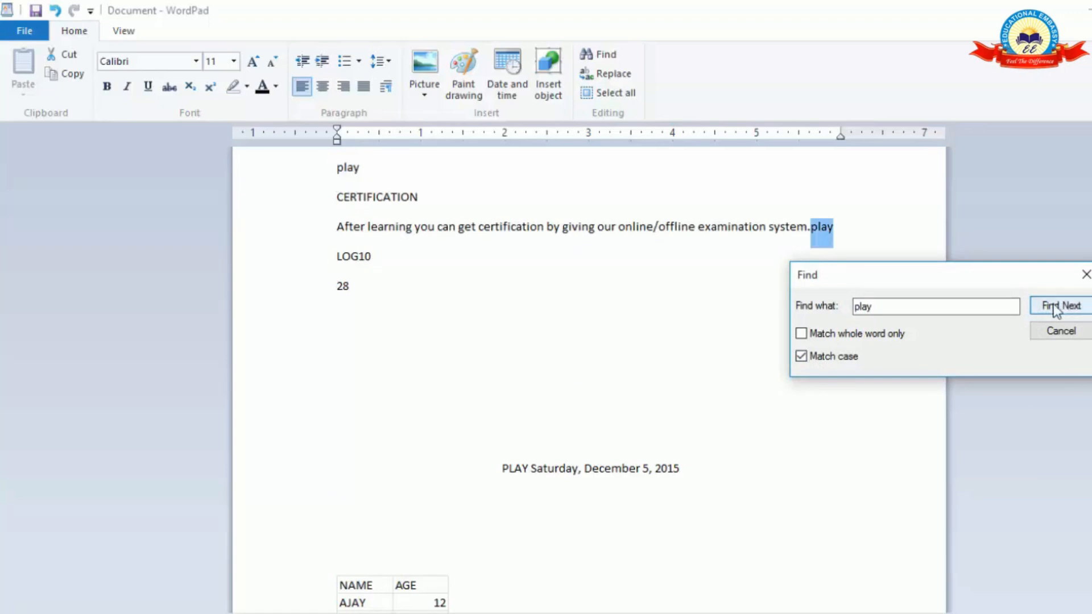
{"action": "left_click", "coordinate": [1046, 305]}
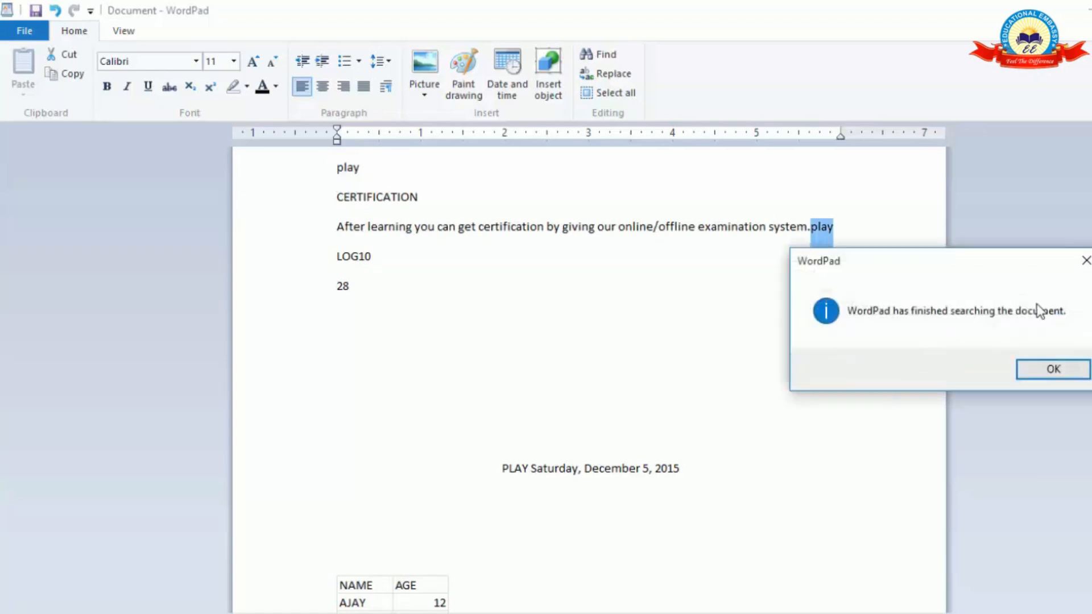
{"action": "left_click", "coordinate": [1046, 374]}
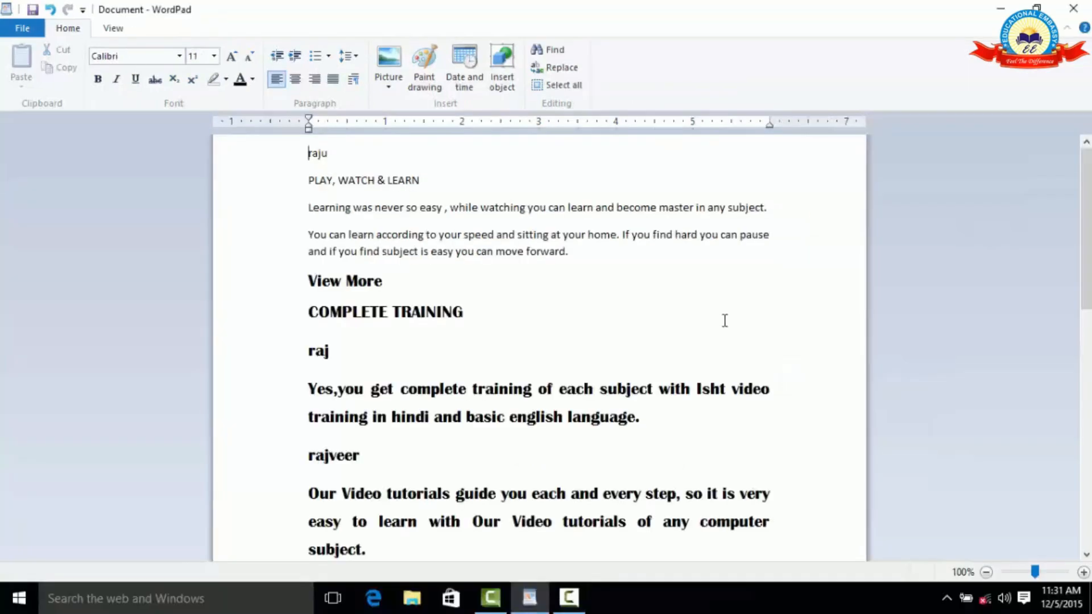
Replace the first "play", in the "PLAY, WATCH & LEARN" line, with "work" and check the changed line.
{"action": "left_click", "coordinate": [561, 68]}
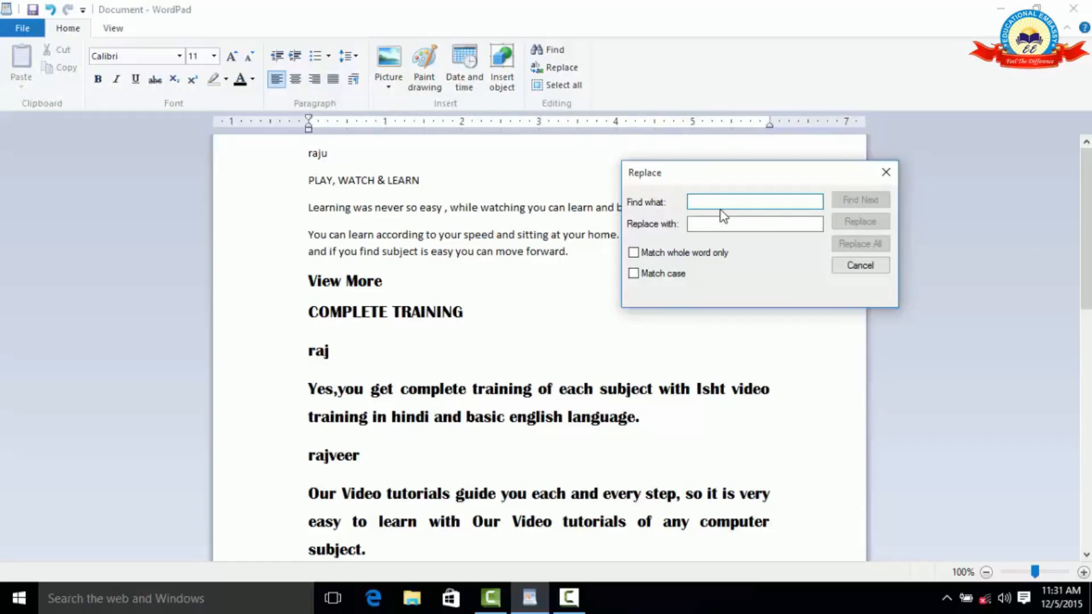
{"action": "type", "text": "play"}
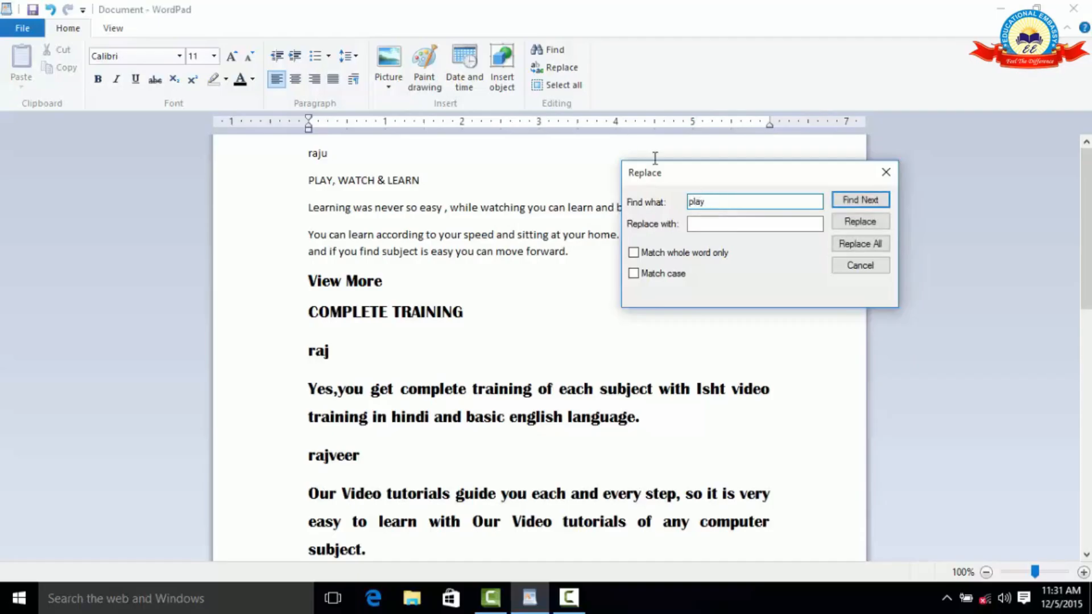
{"action": "left_click", "coordinate": [725, 224]}
{"action": "type", "text": "work"}
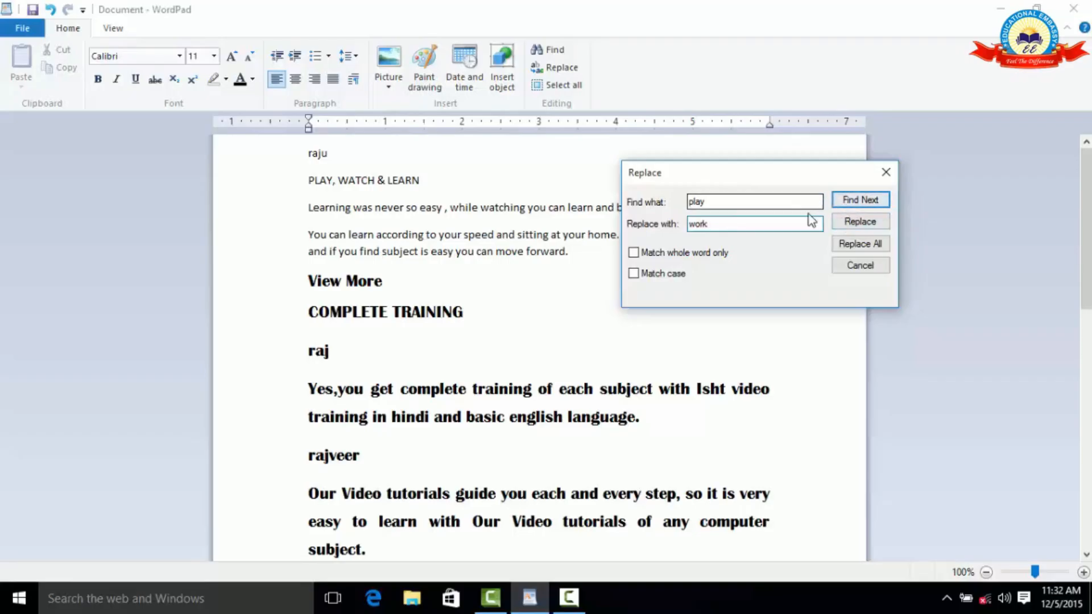
{"action": "left_click", "coordinate": [847, 202]}
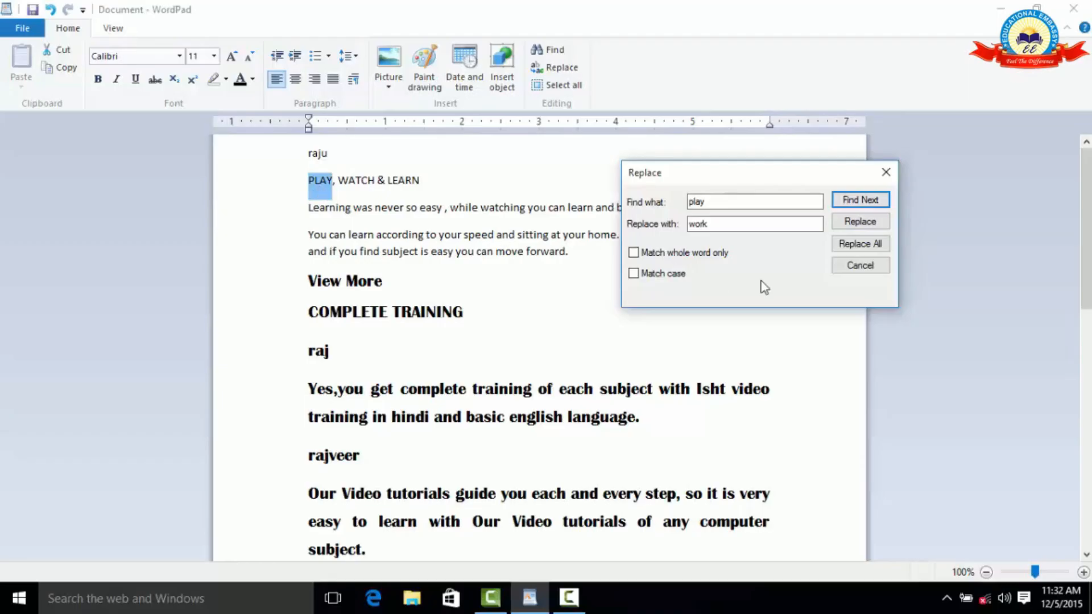
{"action": "left_click", "coordinate": [850, 227]}
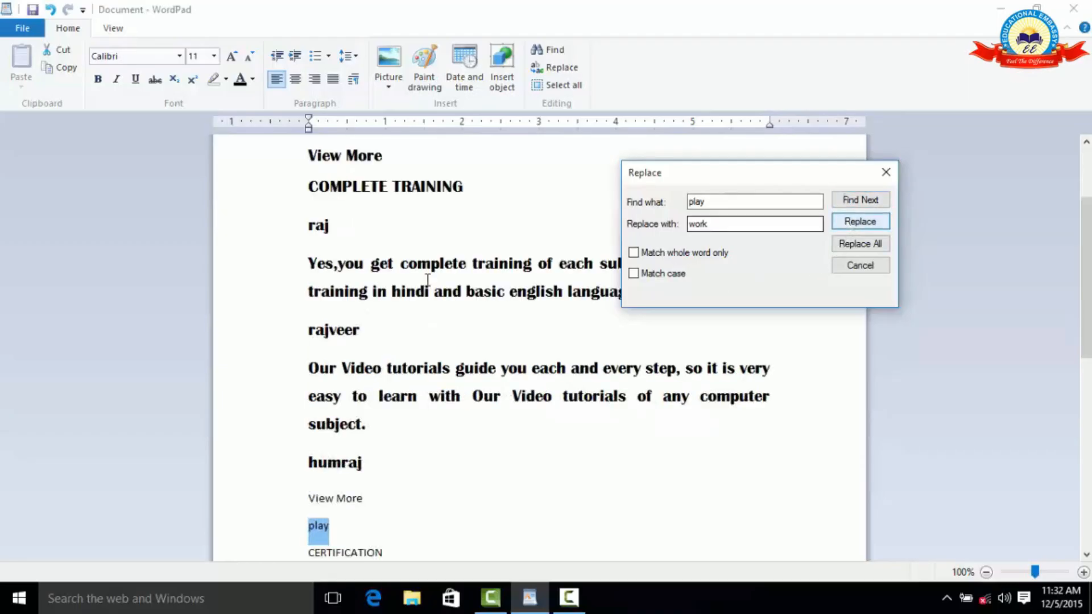
{"action": "scroll", "coordinate": [429, 277], "scroll_direction": "up", "scroll_amount": 3}
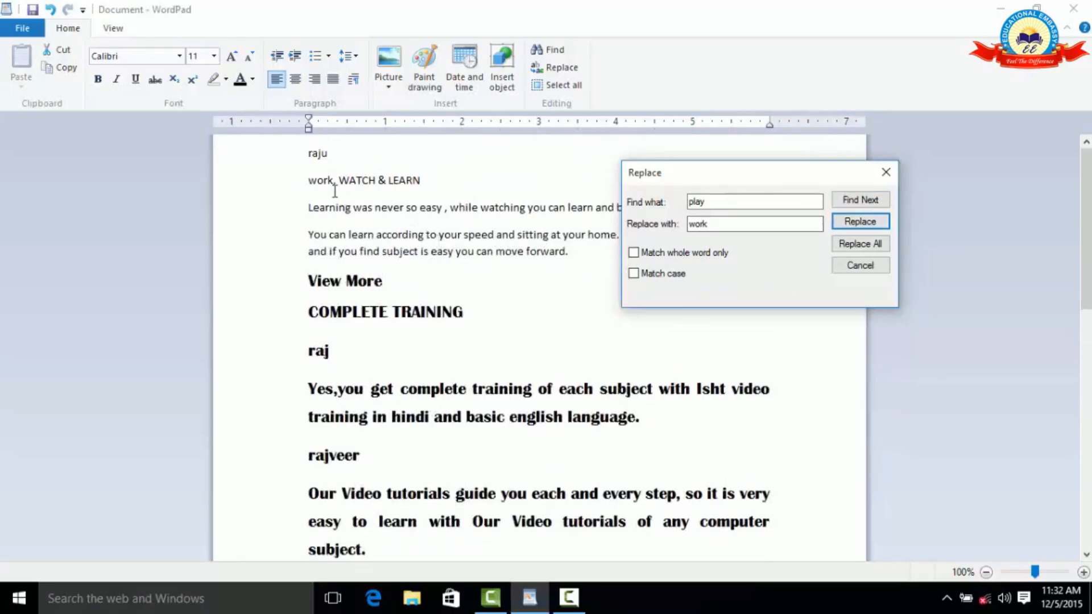
{"action": "left_click", "coordinate": [297, 188]}
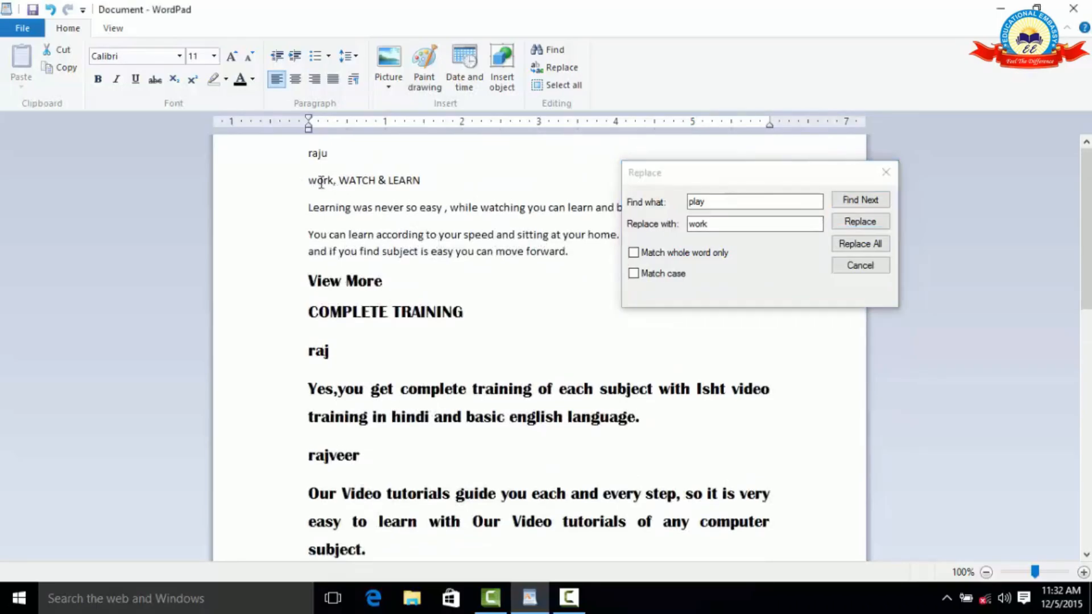
Replace all remaining occurrences of "play" with "work" and close the Replace dialog.
{"action": "left_click", "coordinate": [858, 224]}
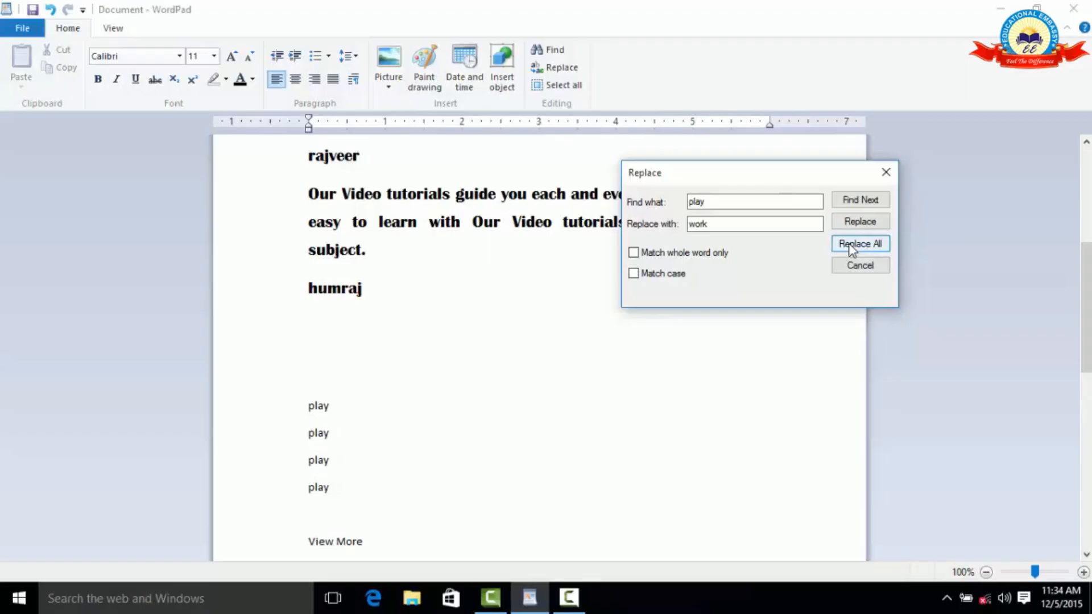
{"action": "left_click", "coordinate": [846, 247]}
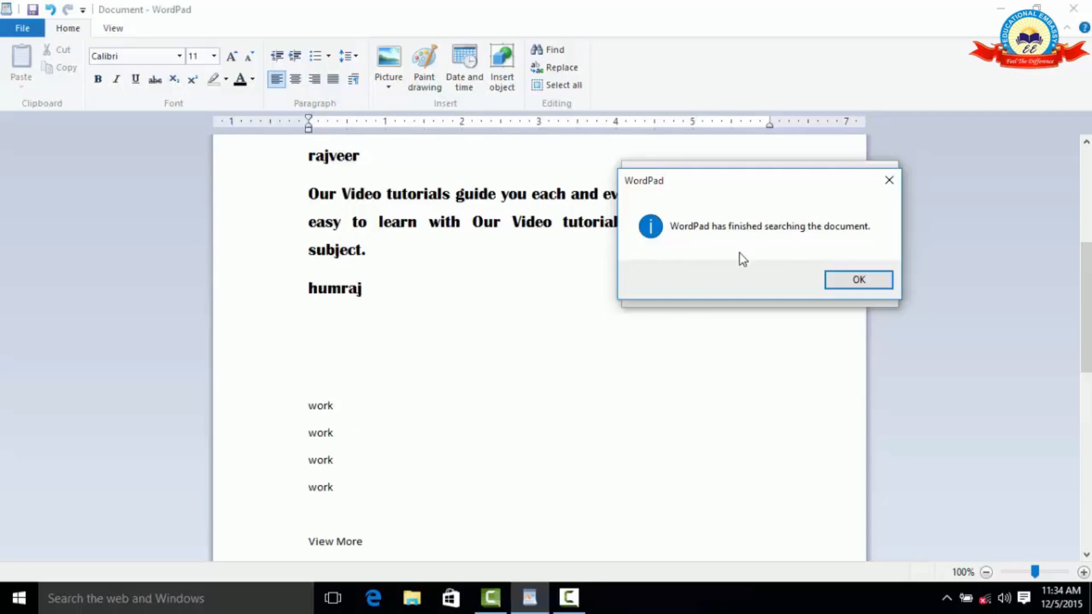
{"action": "left_click", "coordinate": [846, 283]}
{"action": "left_click", "coordinate": [856, 272]}
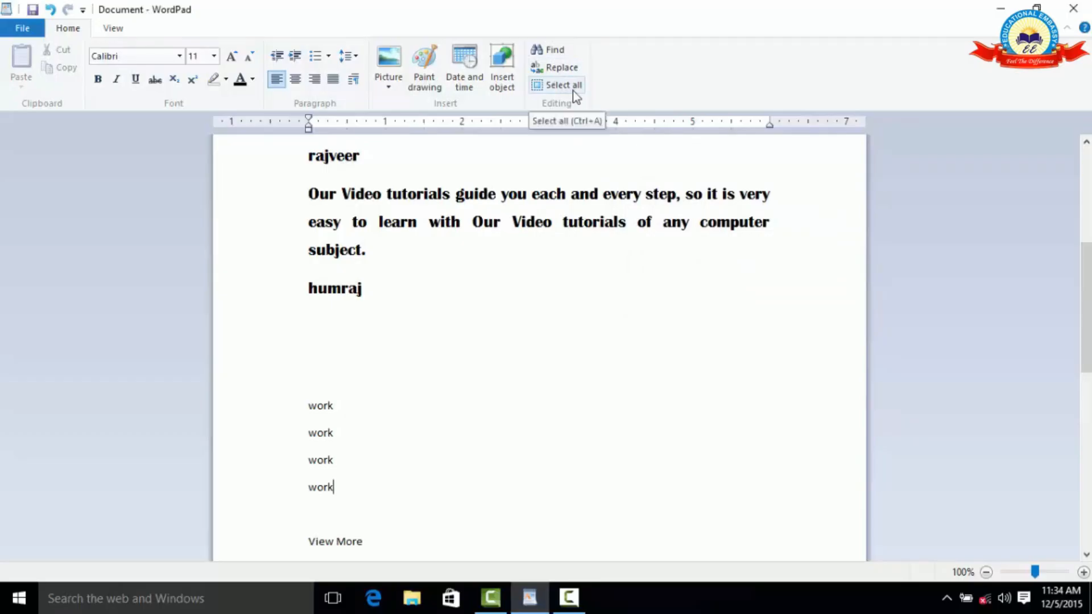
Select the entire contents of the document, including the embedded table, and check the selection from beginning to end.
{"action": "scroll", "coordinate": [505, 257], "scroll_direction": "up", "scroll_amount": 5}
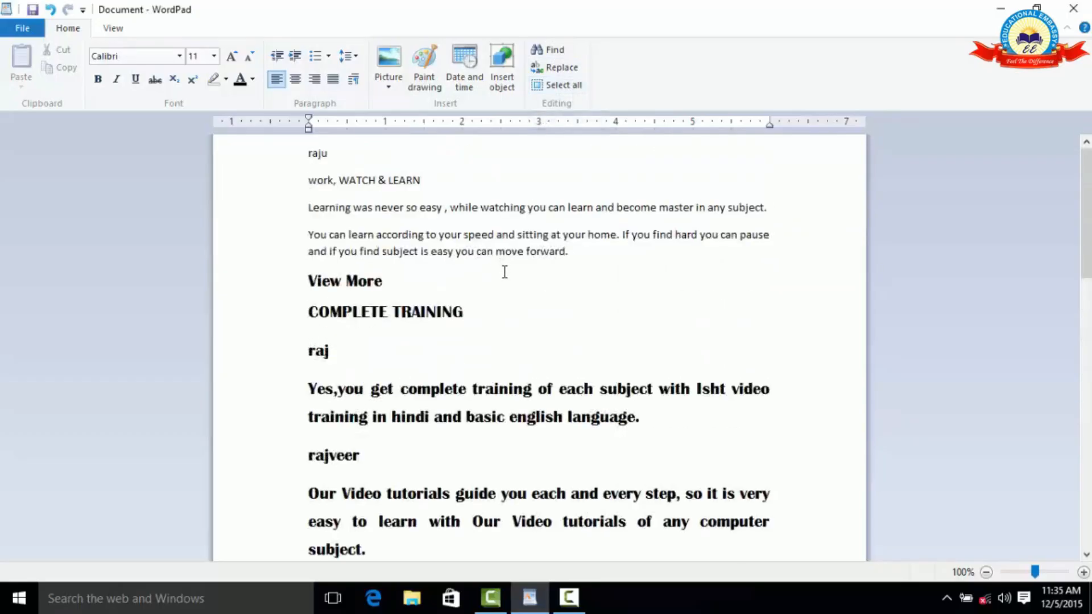
{"action": "left_click", "coordinate": [562, 86]}
{"action": "scroll", "coordinate": [568, 265], "scroll_direction": "up", "scroll_amount": 14}
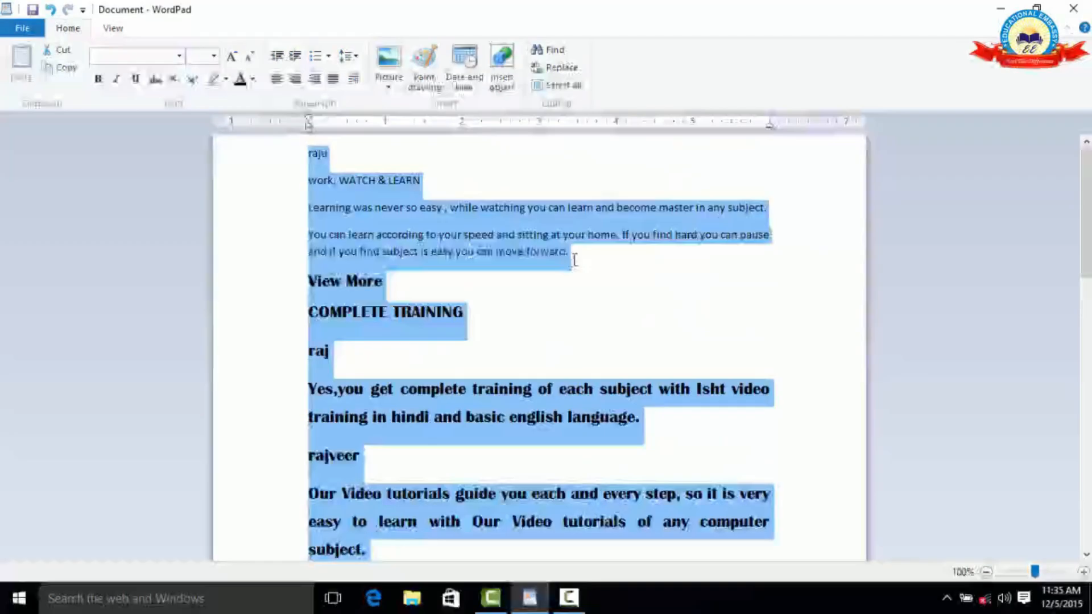
{"action": "scroll", "coordinate": [575, 257], "scroll_direction": "down", "scroll_amount": 3}
{"action": "scroll", "coordinate": [576, 262], "scroll_direction": "up", "scroll_amount": 3}
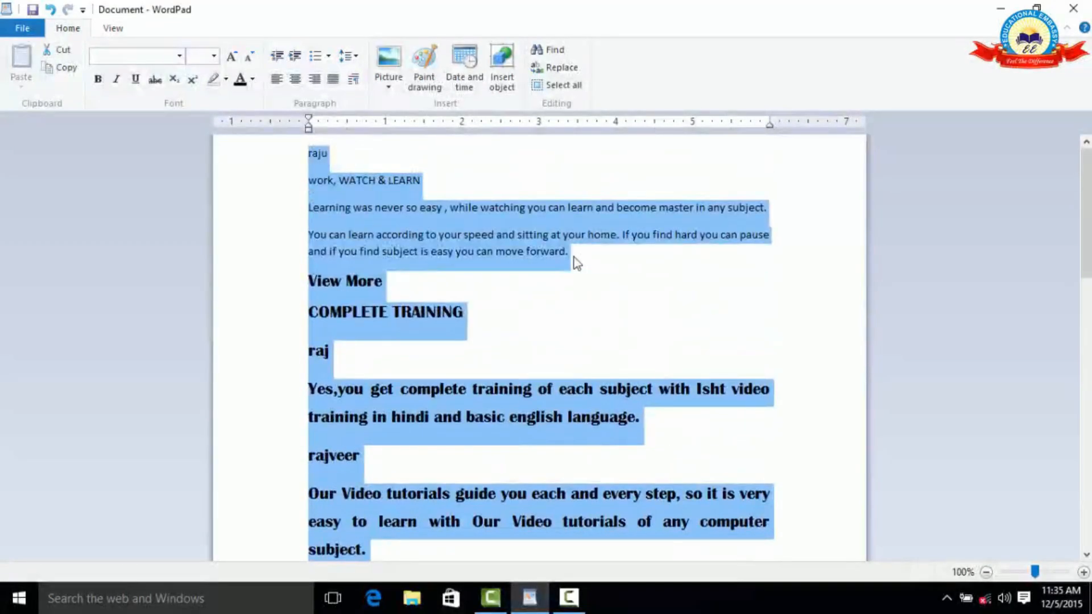
{"action": "scroll", "coordinate": [575, 257], "scroll_direction": "down", "scroll_amount": 5}
{"action": "scroll", "coordinate": [574, 257], "scroll_direction": "up", "scroll_amount": 5}
{"action": "left_click", "coordinate": [596, 318]}
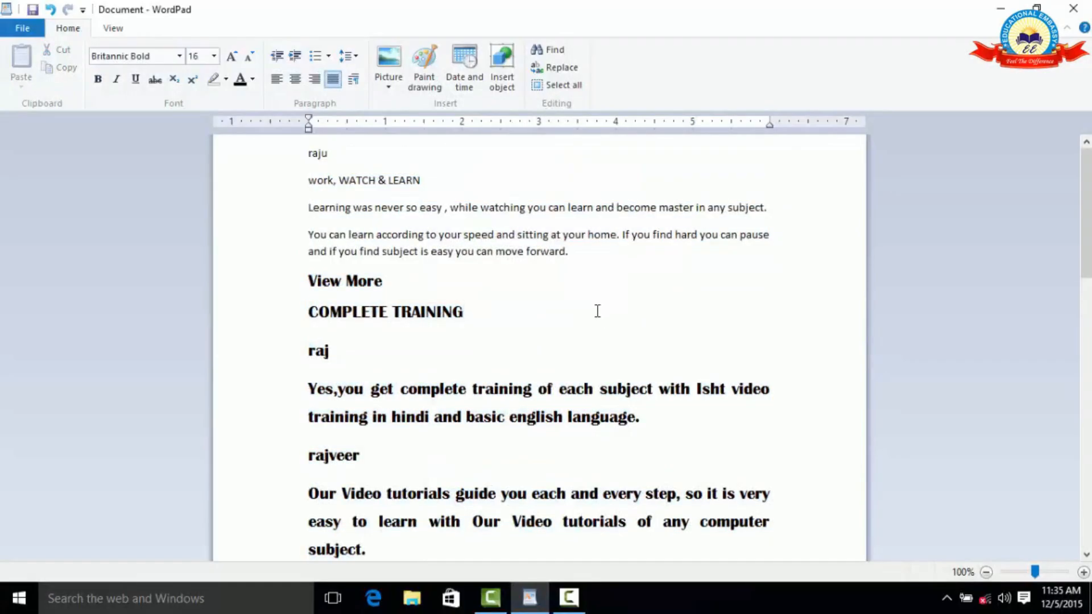
{"action": "left_click", "coordinate": [560, 84]}
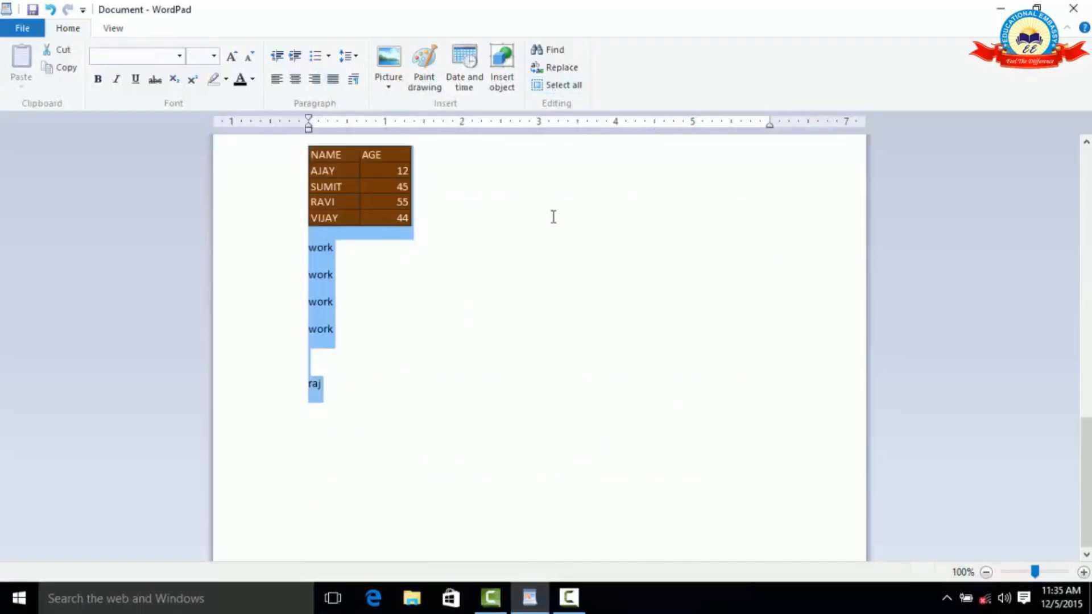
{"action": "scroll", "coordinate": [543, 276], "scroll_direction": "down", "scroll_amount": 15}
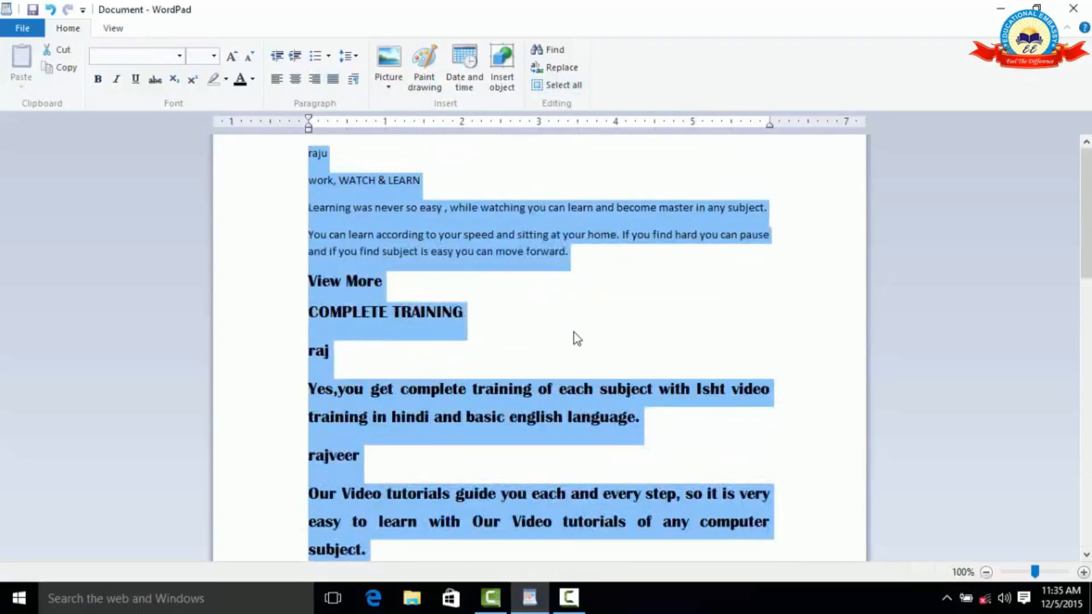